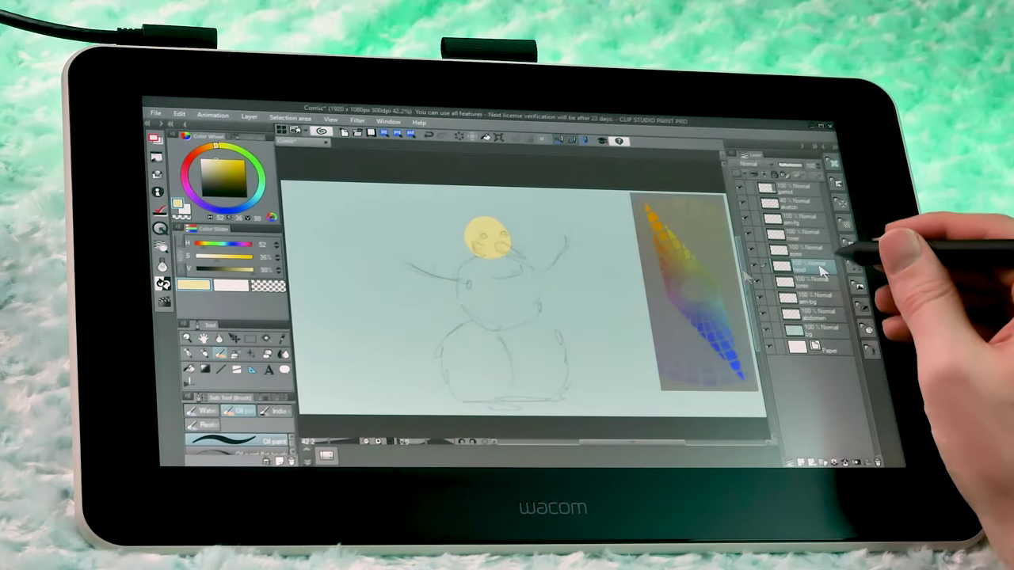
Paint the snowman's torso and abdomen solid pale yellow over the sketch, each on its own layer
left_click(816, 284)
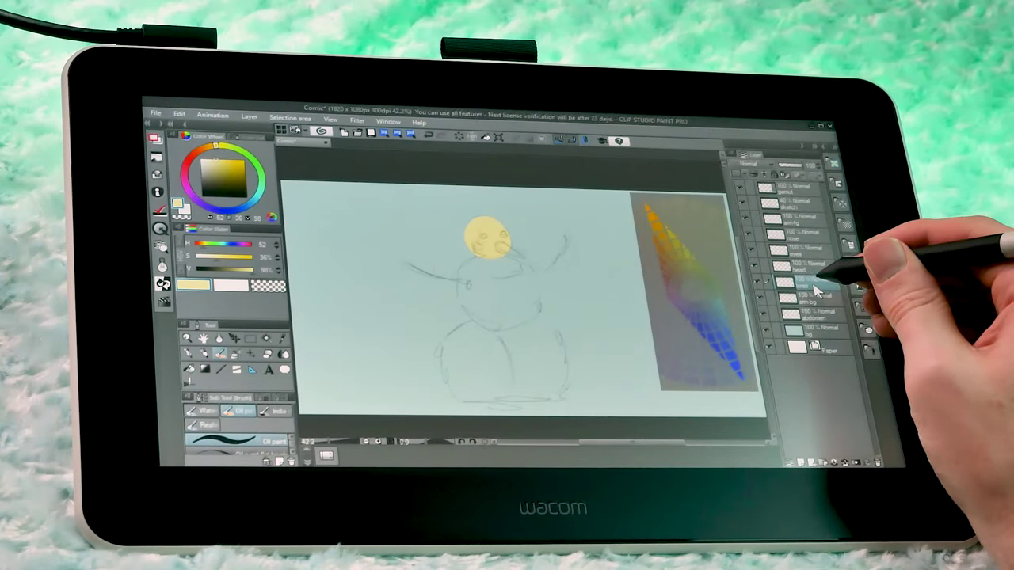
mouse_move(482, 238)
left_mouse_down()
mouse_move(486, 254)
mouse_move(464, 278)
mouse_move(516, 305)
mouse_move(498, 310)
mouse_move(536, 289)
mouse_move(532, 255)
mouse_move(507, 245)
left_mouse_up()
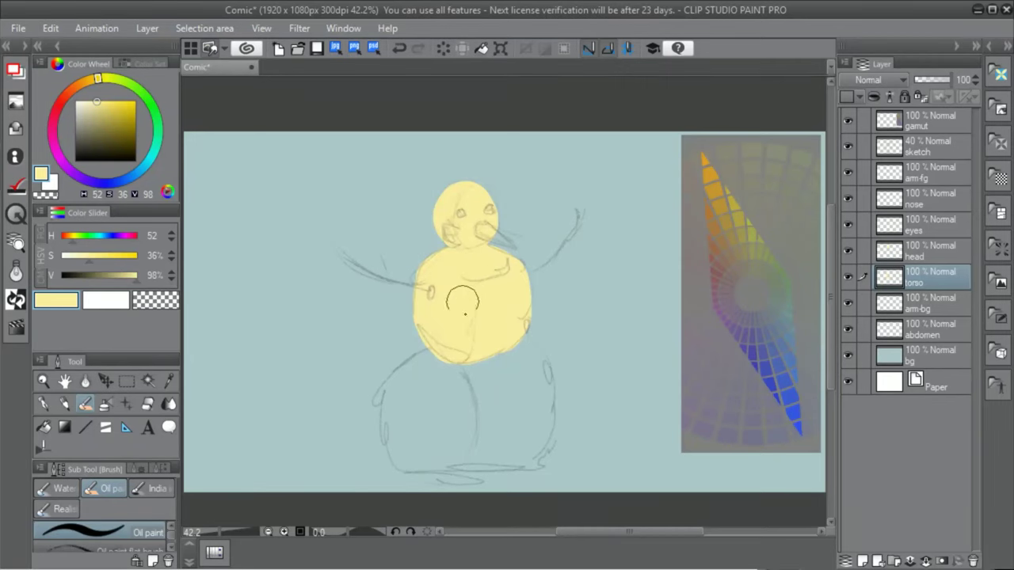
left_click(927, 328)
mouse_move(423, 376)
left_mouse_down()
mouse_move(394, 403)
mouse_move(405, 455)
mouse_move(447, 460)
mouse_move(487, 452)
mouse_move(441, 454)
mouse_move(526, 451)
mouse_move(545, 414)
mouse_move(527, 440)
mouse_move(539, 388)
mouse_move(546, 404)
mouse_move(521, 354)
mouse_move(485, 351)
mouse_move(431, 391)
mouse_move(467, 401)
mouse_move(486, 373)
mouse_move(480, 438)
mouse_move(521, 384)
left_mouse_up()
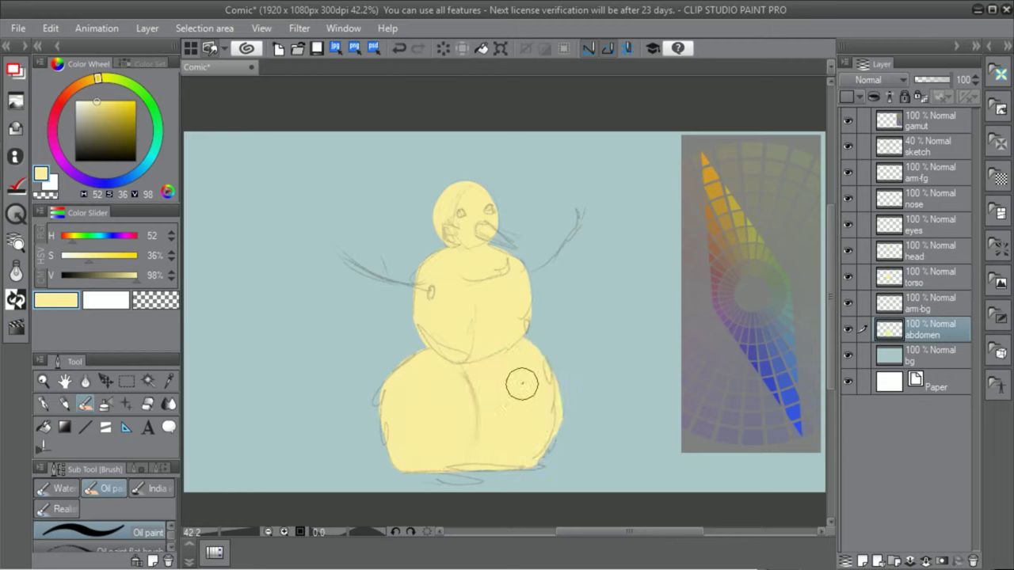
For the arm-fg layer, sample a muted red from the gamut mask, darken it to 31% value and shrink the brush
left_click(931, 171)
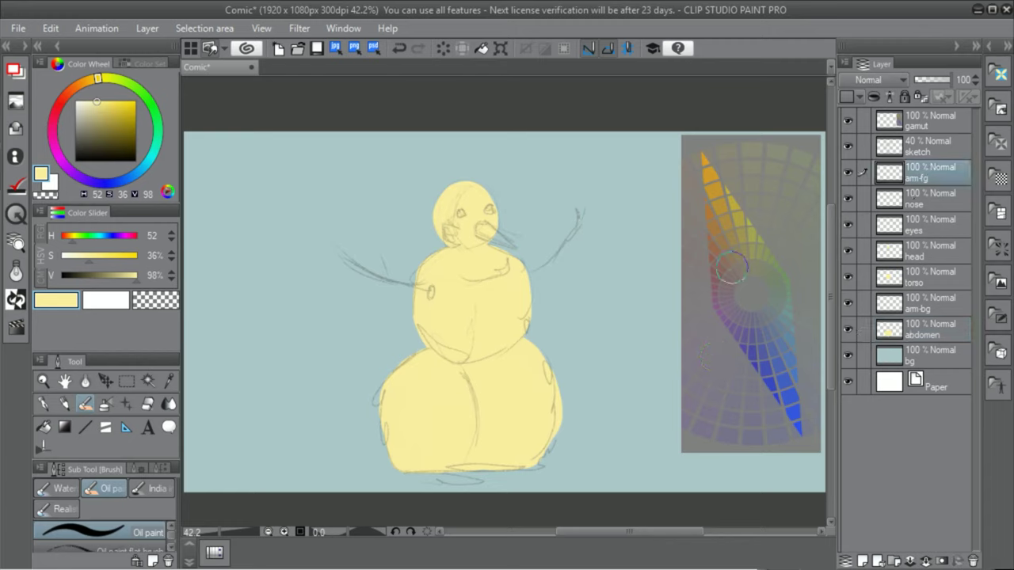
left_click(720, 272, "alt")
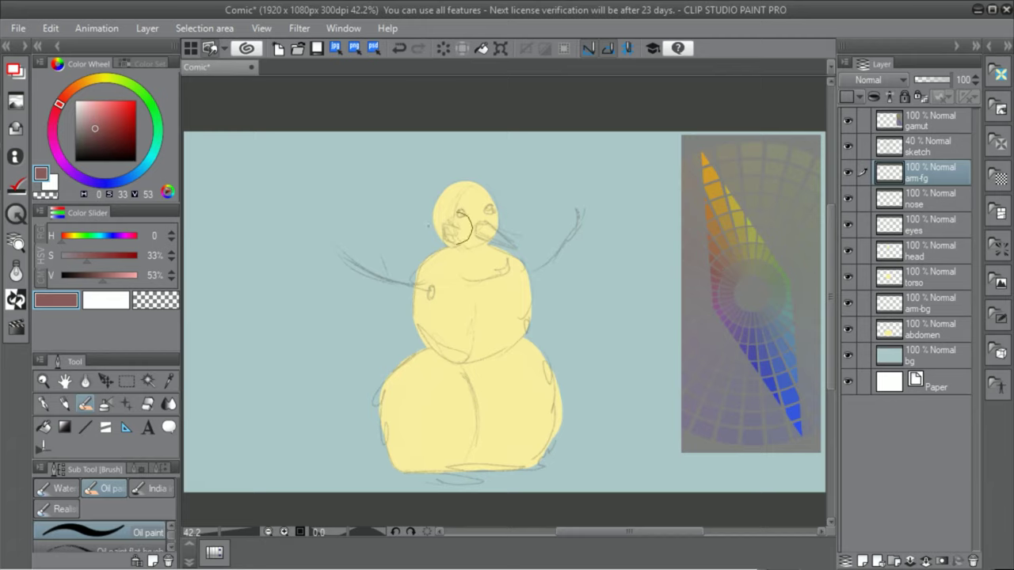
left_click_drag(89, 274, 85, 278)
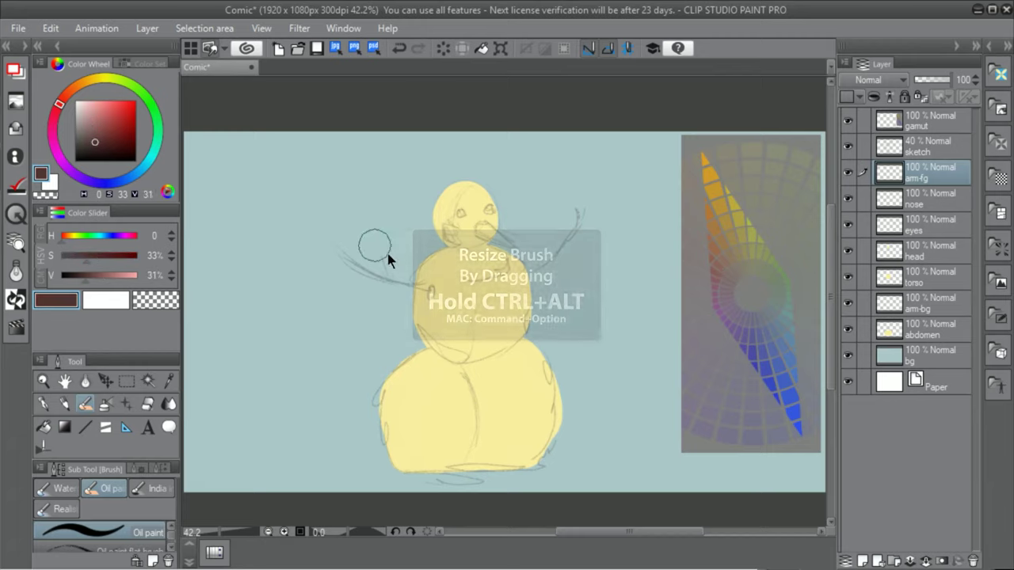
left_click_drag(387, 253, 372, 239, "ctrl+alt")
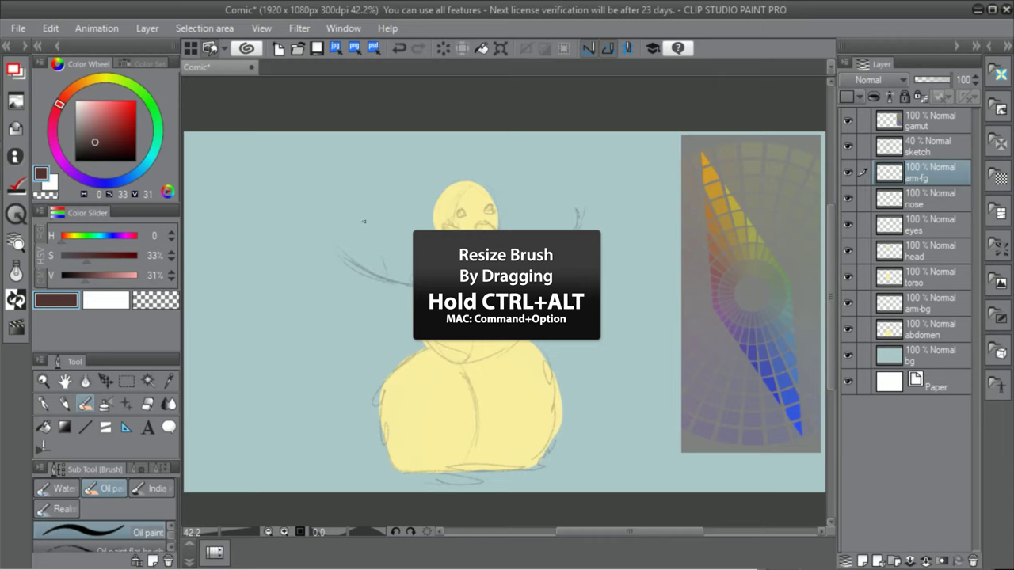
Paint the foreground twig arm with its forked branches in dark brown, following the sketch out from the torso
left_click_drag(220, 533, 227, 532)
left_click_drag(345, 420, 486, 474)
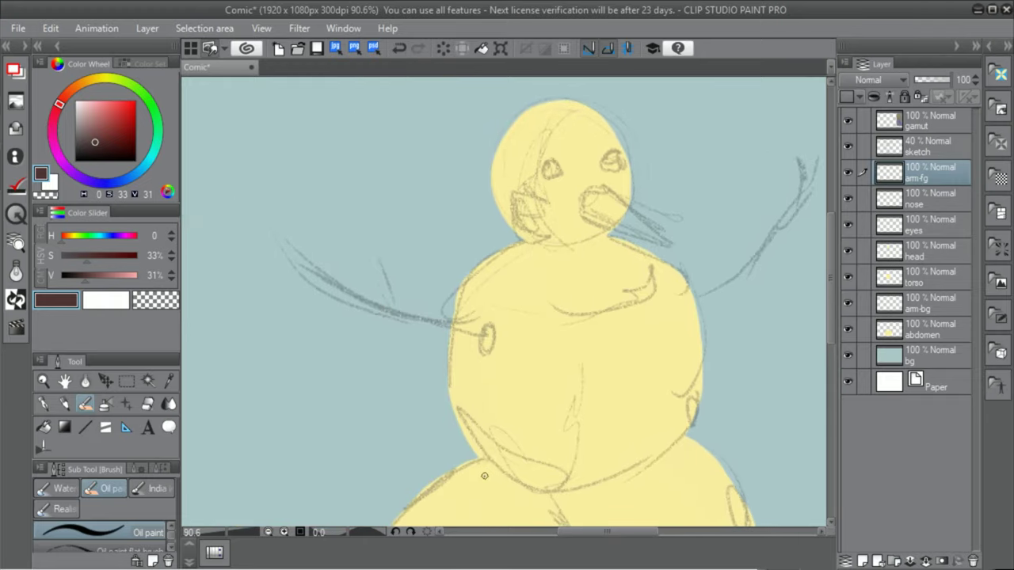
left_click_drag(355, 533, 360, 538)
left_click_drag(441, 398, 452, 466)
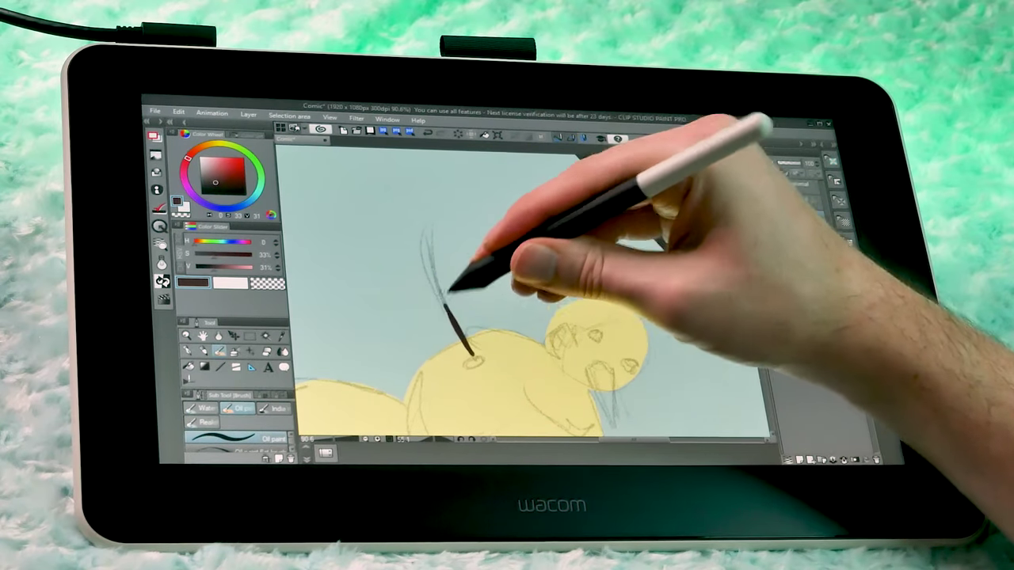
mouse_move(450, 315)
left_mouse_down()
mouse_move(434, 255)
mouse_move(433, 275)
mouse_move(426, 219)
mouse_move(436, 229)
mouse_move(434, 278)
mouse_move(469, 357)
left_mouse_up()
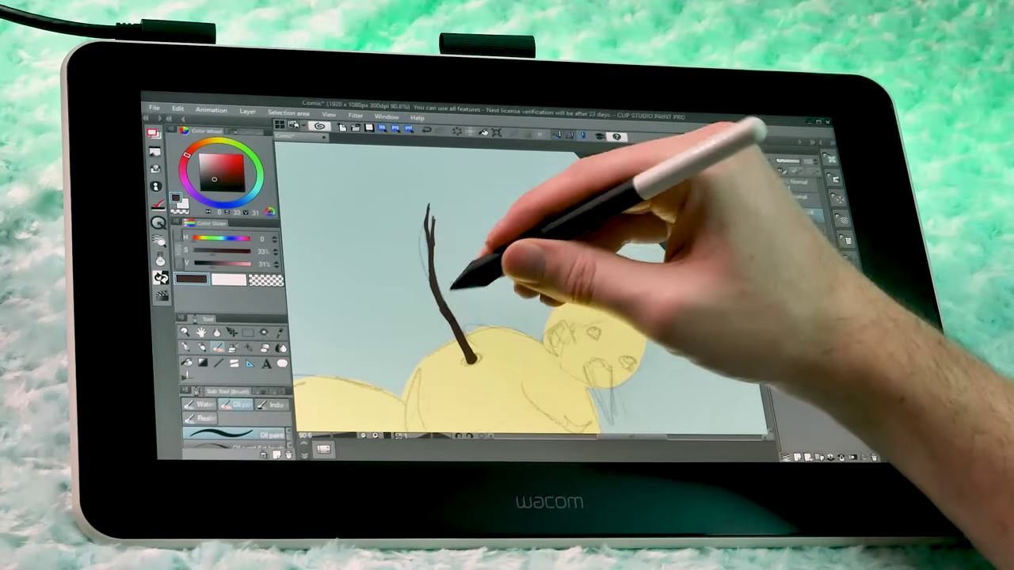
mouse_move(448, 307)
left_mouse_down()
mouse_move(448, 287)
mouse_move(447, 305)
mouse_move(469, 260)
mouse_move(456, 288)
left_mouse_up()
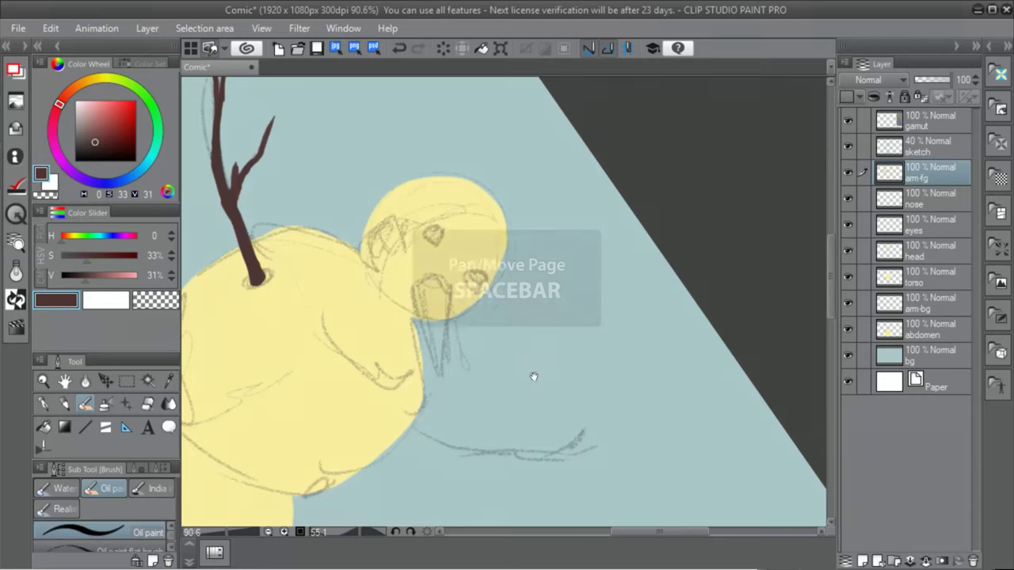
Paint the background twig arm in the same dark brown on the arm-bg layer, with a forked tip and a small side twig
left_click_drag(520, 358, 407, 199)
left_click(369, 532)
left_click_drag(369, 532, 340, 541)
left_click_drag(602, 433, 523, 320)
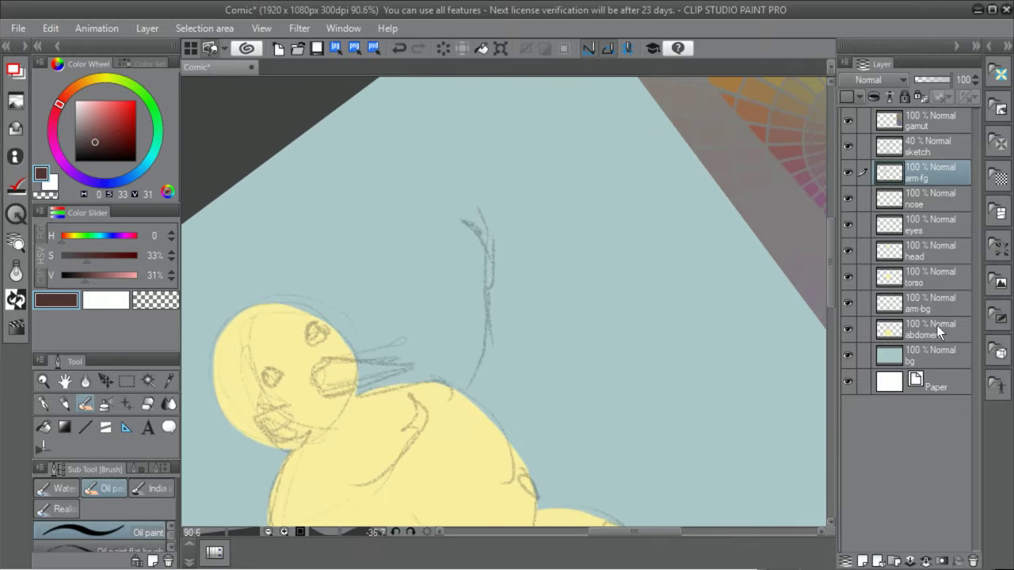
left_click(920, 304)
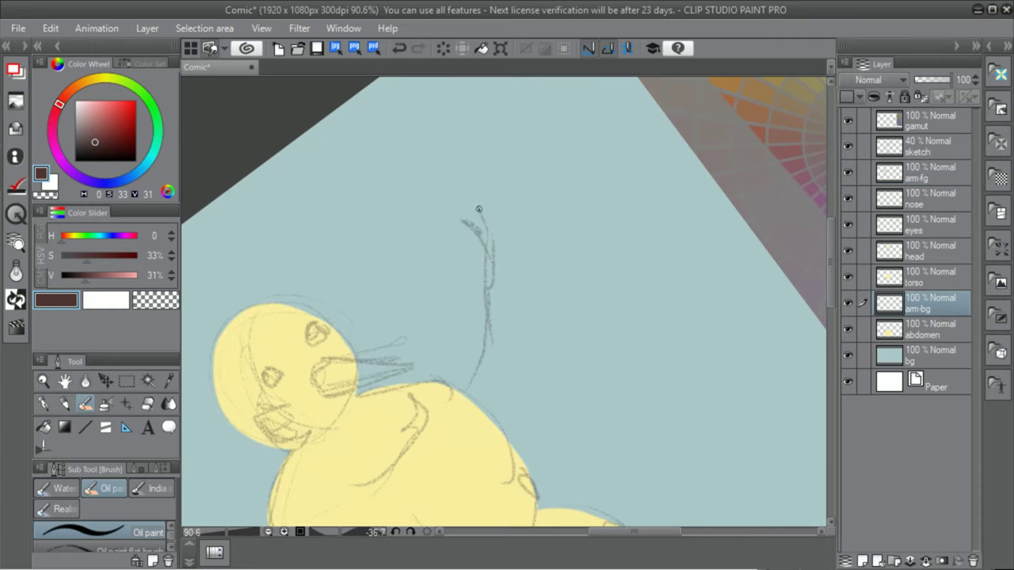
mouse_move(478, 209)
left_mouse_down()
mouse_move(490, 273)
mouse_move(464, 385)
left_mouse_up()
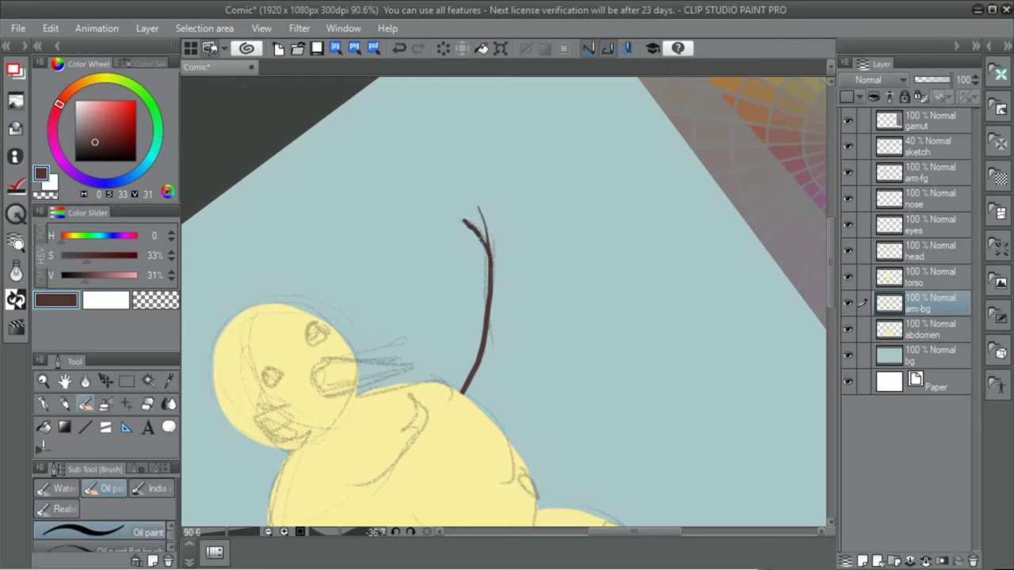
left_click_drag(478, 209, 488, 249)
mouse_move(473, 369)
left_mouse_down()
mouse_move(452, 396)
mouse_move(480, 331)
left_mouse_up()
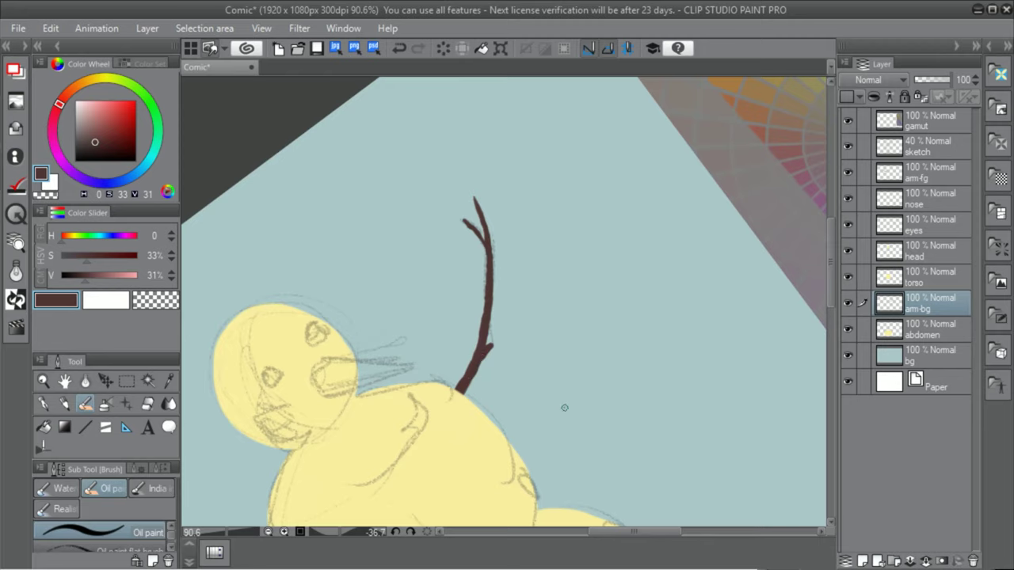
For the nose layer, sample an orange from the gamut mask with hue 31 and saturation 77%, and raise its value to 82%
left_click_drag(564, 408, 643, 358)
left_click(925, 199)
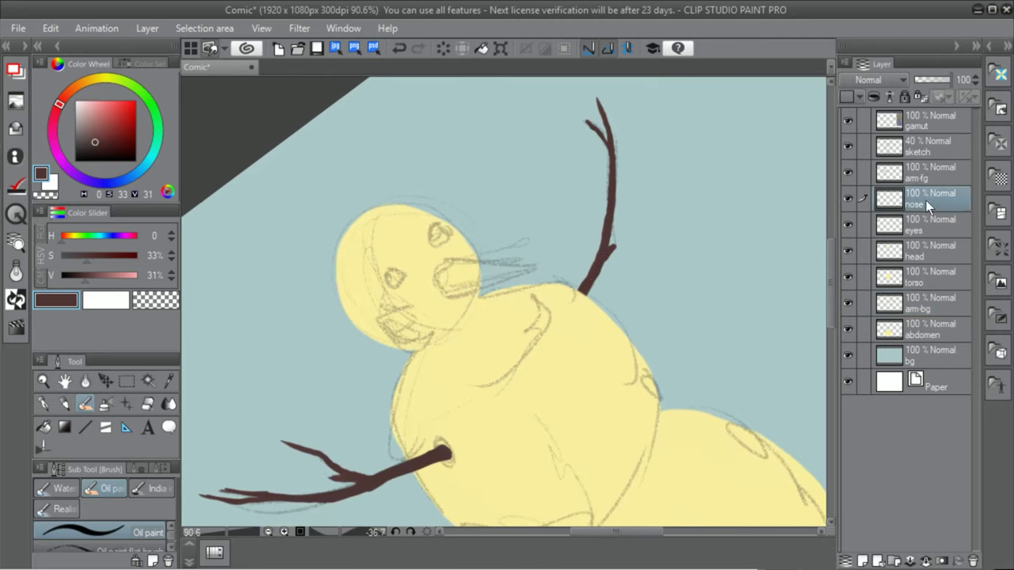
scroll(701, 361, "right", 10)
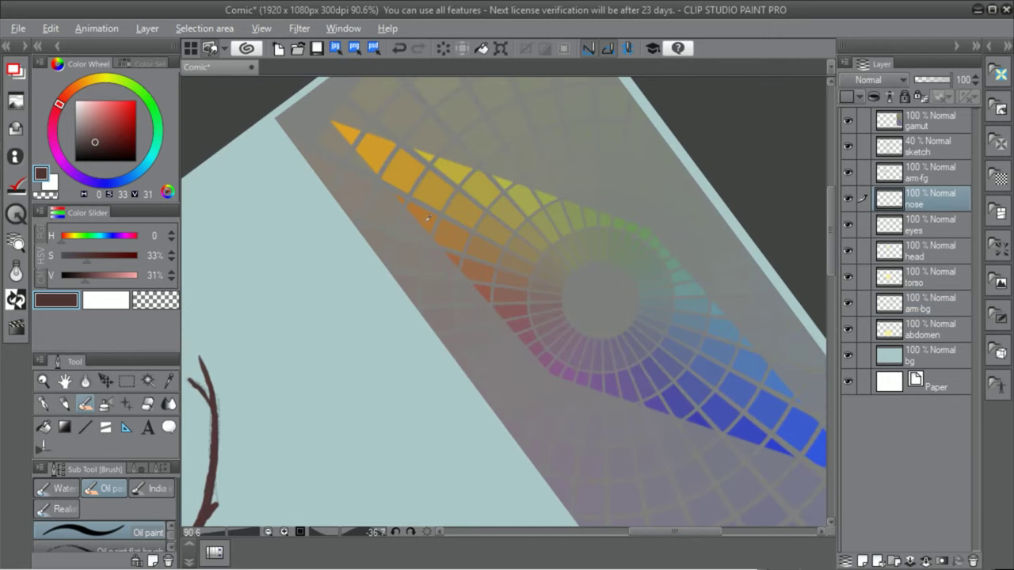
left_click(438, 211, "alt")
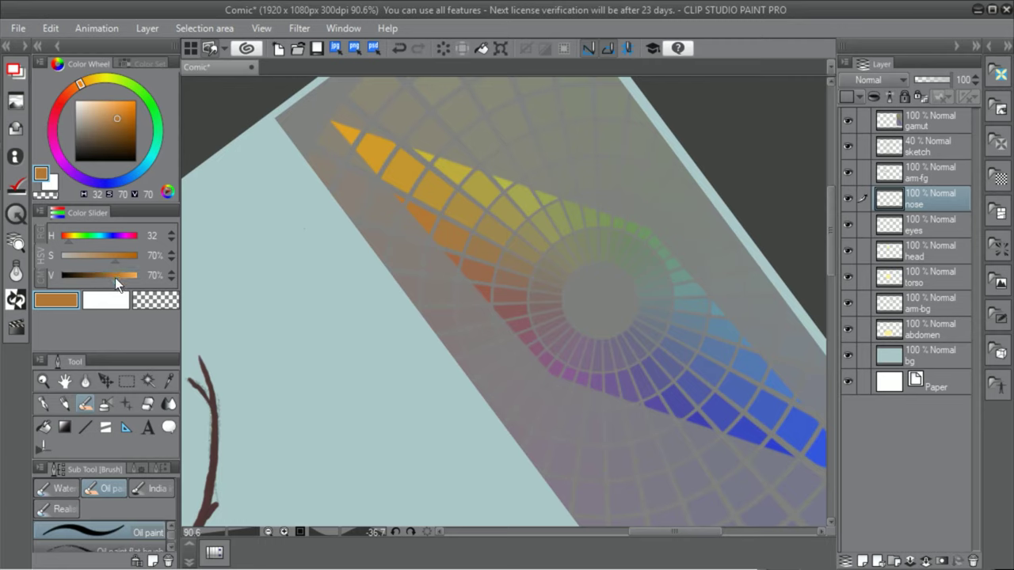
left_click(121, 278)
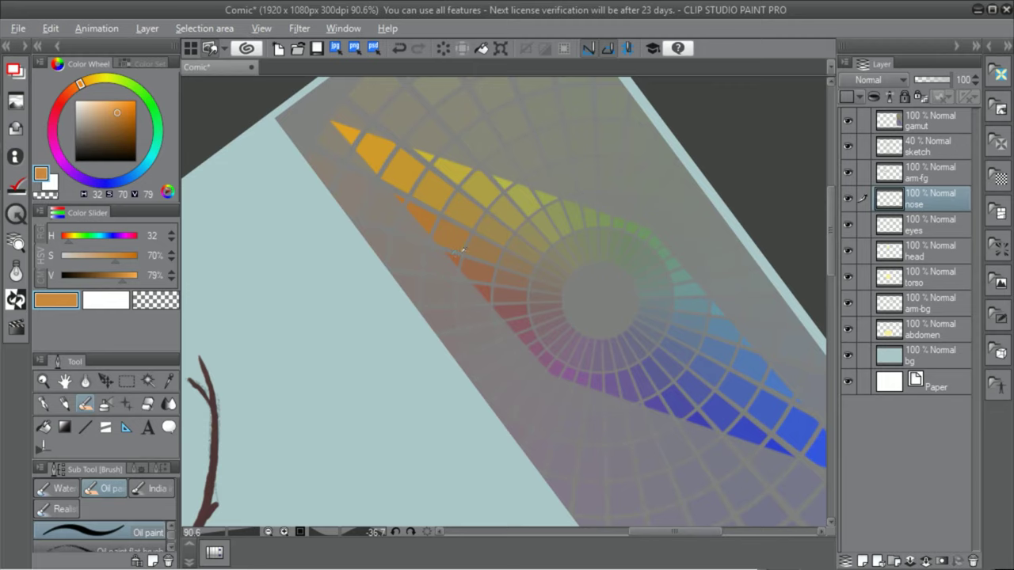
left_click(403, 194, "alt")
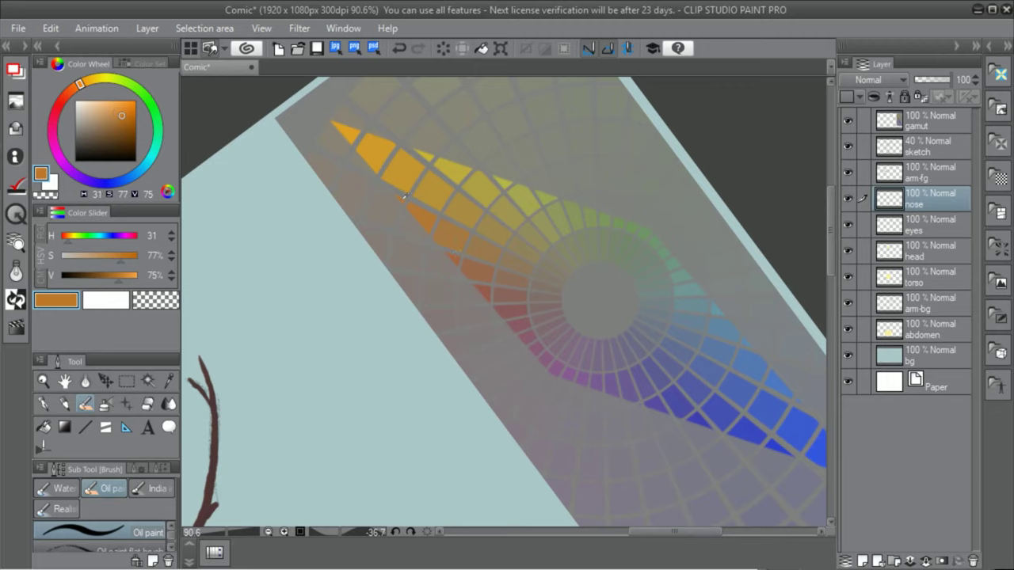
left_click_drag(120, 282, 125, 280)
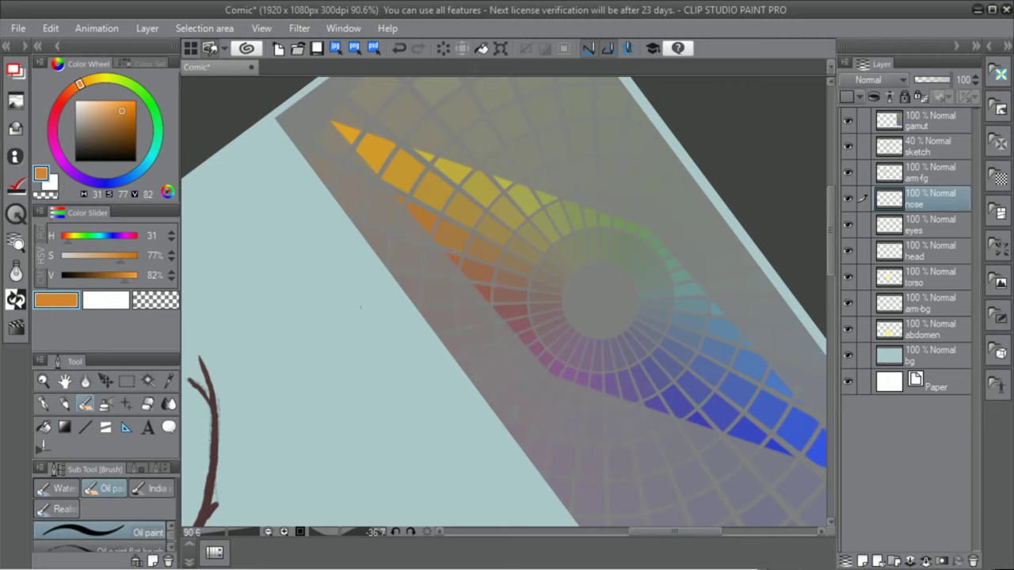
Paint the tapered carrot nose solid orange over the sketched nose shape
left_click_drag(373, 443, 562, 190)
left_click_drag(443, 327, 664, 320)
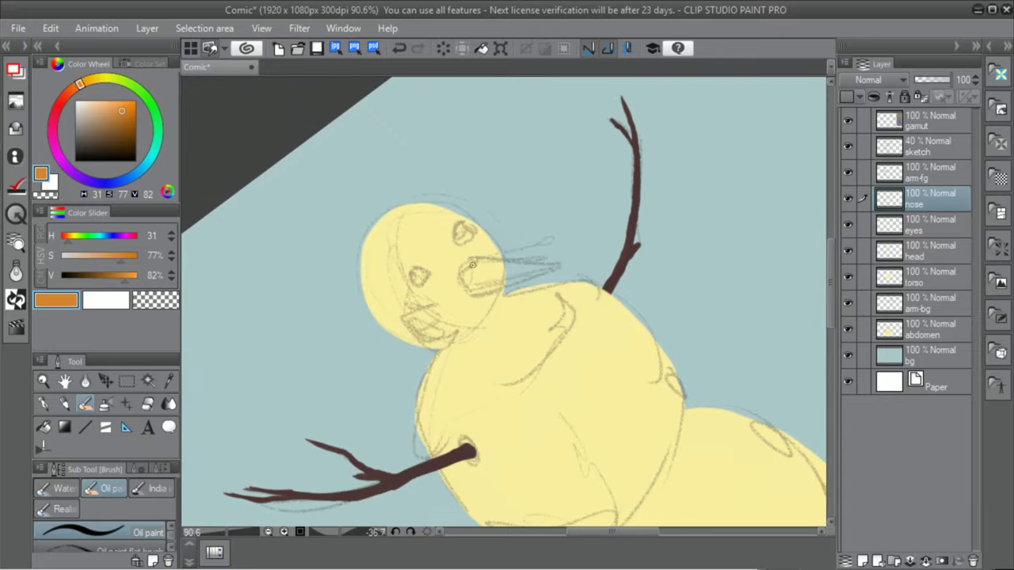
left_click_drag(351, 543, 329, 554)
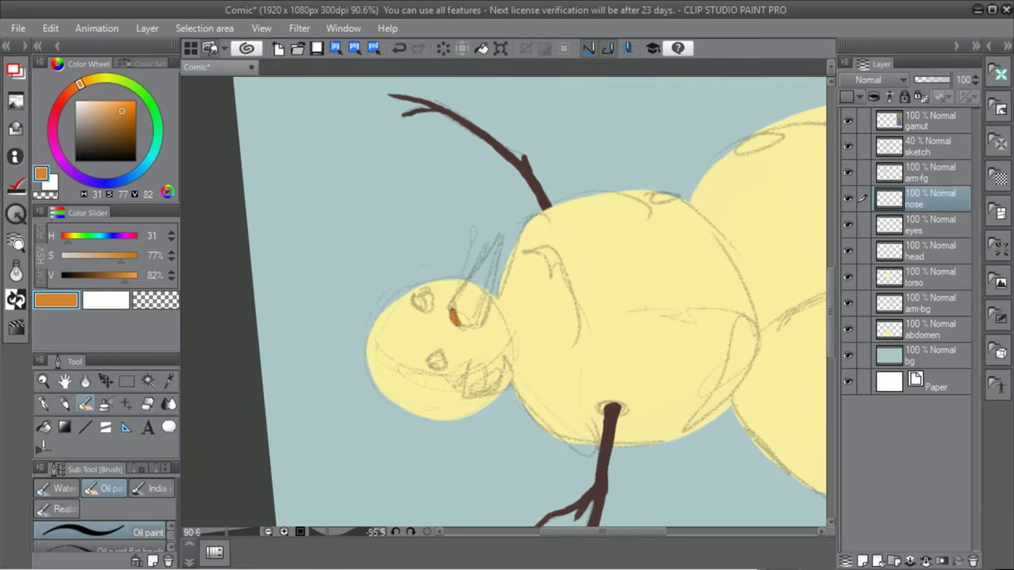
left_click_drag(452, 314, 506, 224)
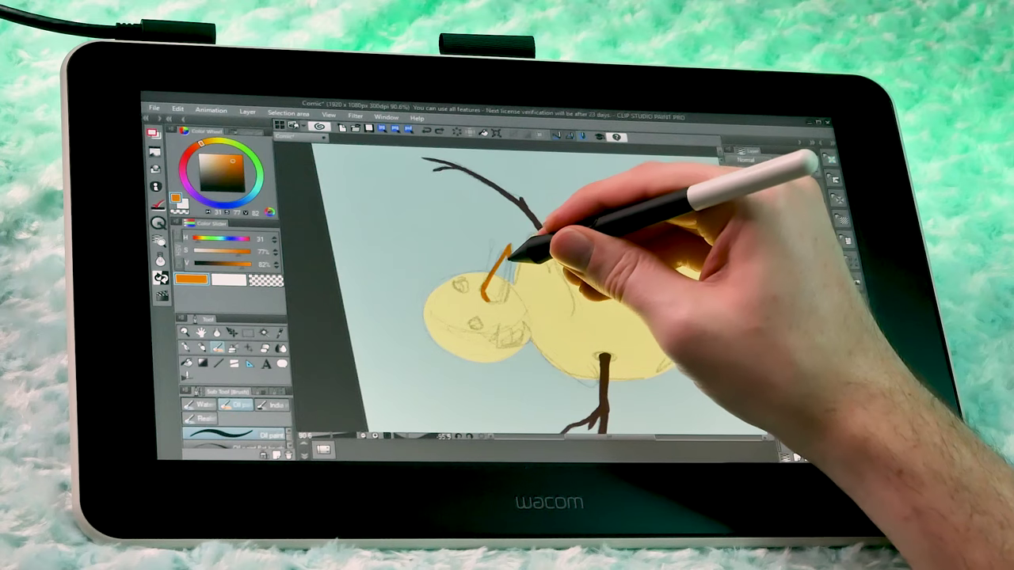
mouse_move(502, 283)
left_mouse_down()
mouse_move(488, 297)
mouse_move(482, 288)
mouse_move(511, 250)
mouse_move(497, 269)
left_mouse_up()
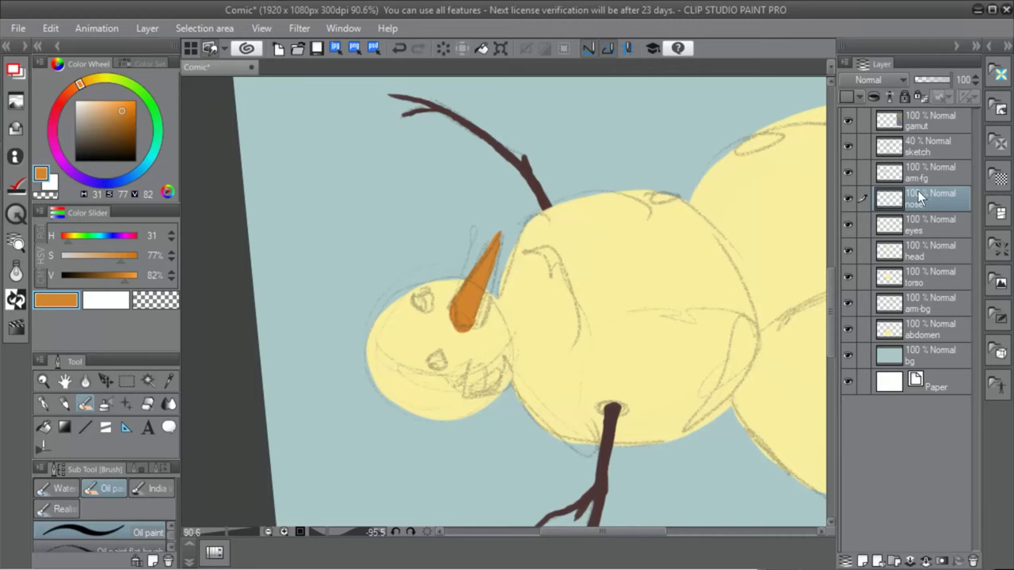
Paint both round eyes on the eyes layer with the dark brown sampled from the twig arm
left_click(920, 224)
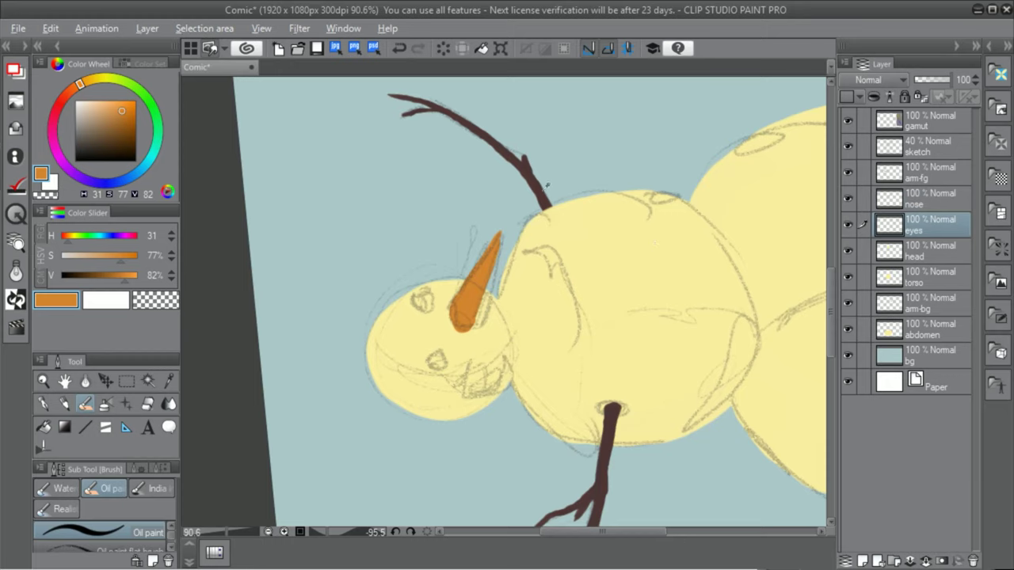
left_click(539, 181, "alt")
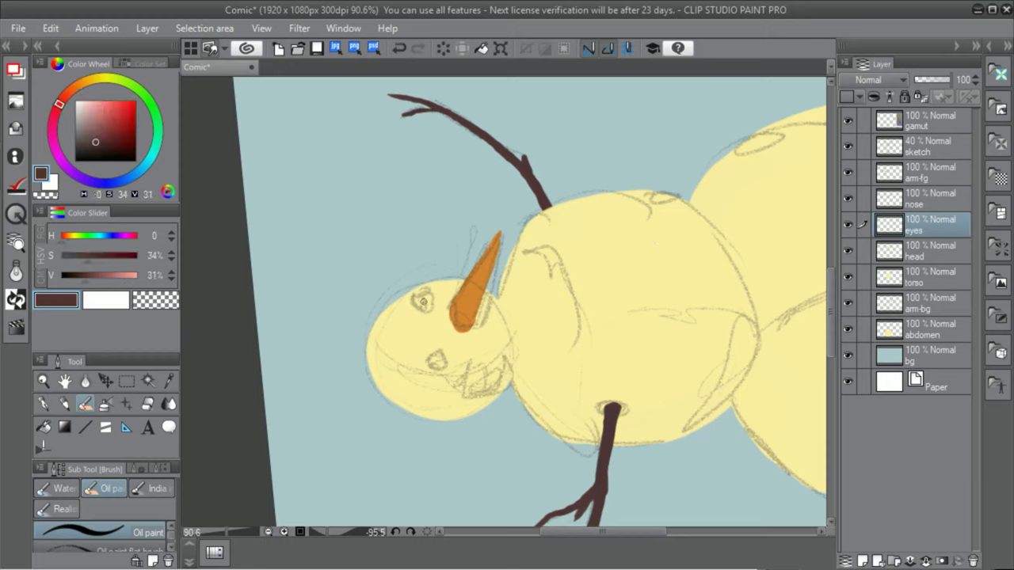
mouse_move(428, 294)
left_mouse_down()
mouse_move(418, 301)
mouse_move(429, 298)
left_mouse_up()
left_click_drag(434, 354, 439, 360)
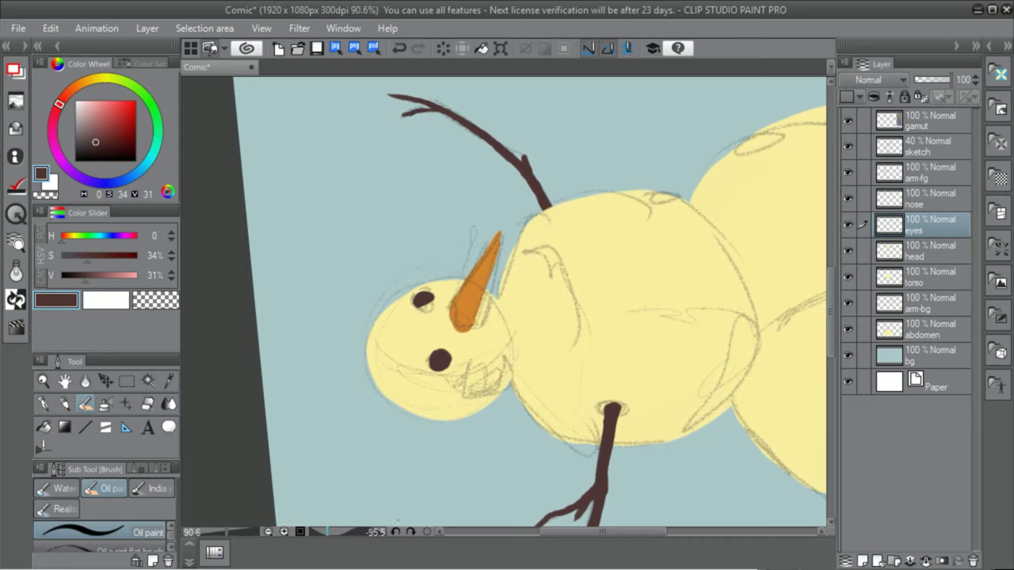
Lock the torso layer's transparent pixels and brush a soft white highlight (saturation 0%, value 100%) over the torso
left_click_drag(315, 532, 370, 531)
left_click(427, 531)
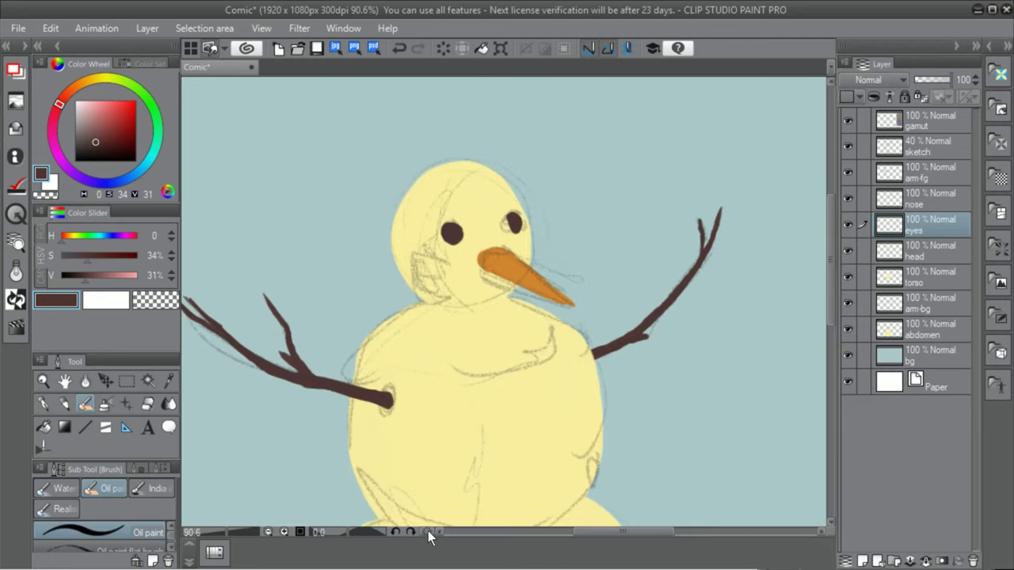
left_click_drag(230, 532, 218, 532)
left_click_drag(589, 428, 583, 371)
left_click_drag(594, 404, 595, 415)
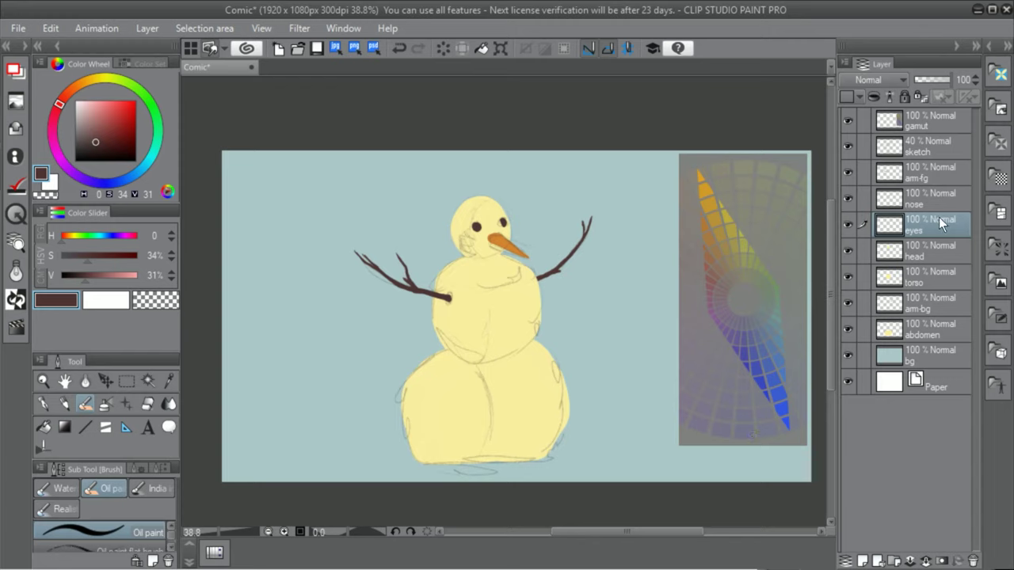
left_click(922, 281)
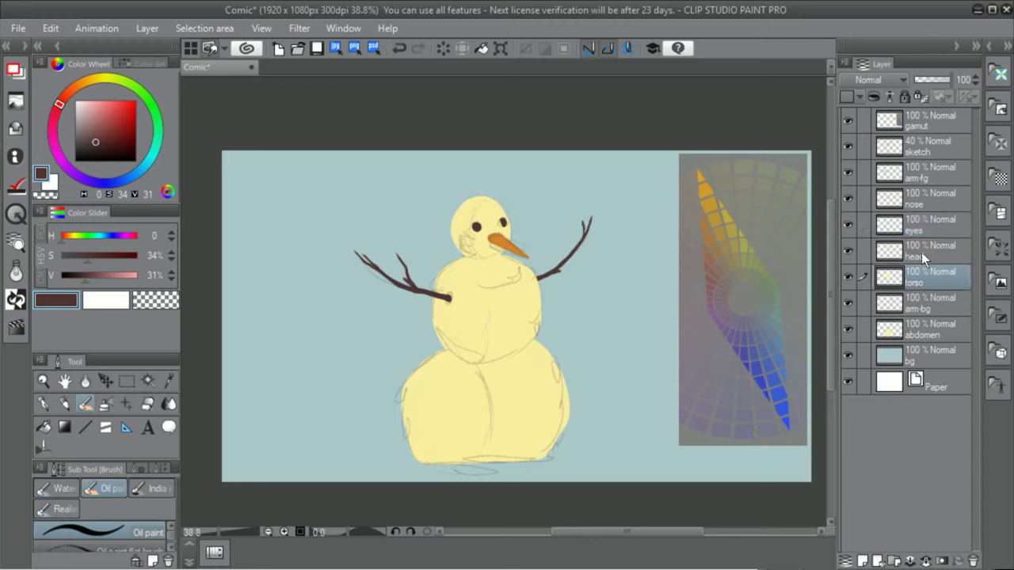
left_click(922, 96)
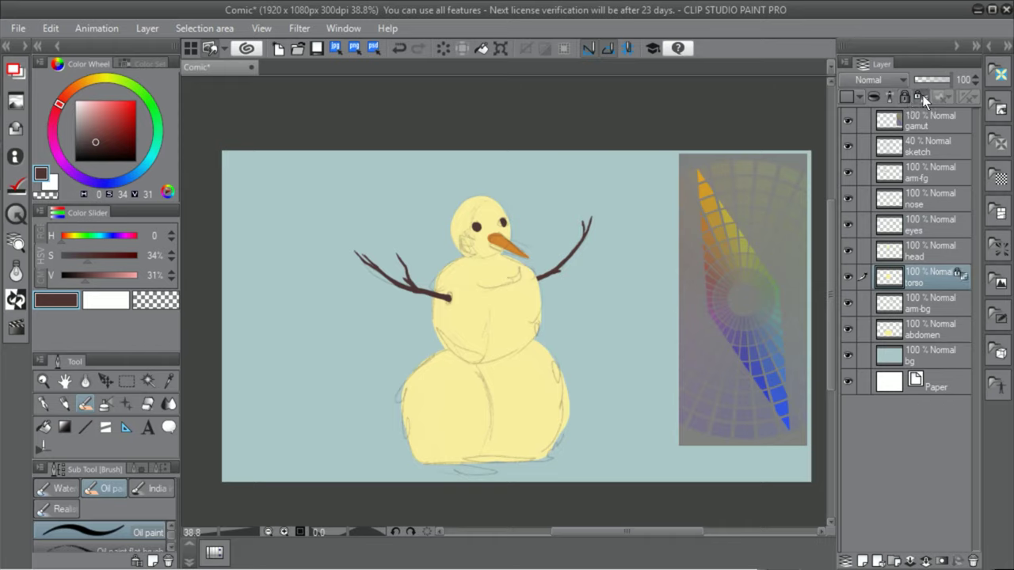
left_click(727, 214)
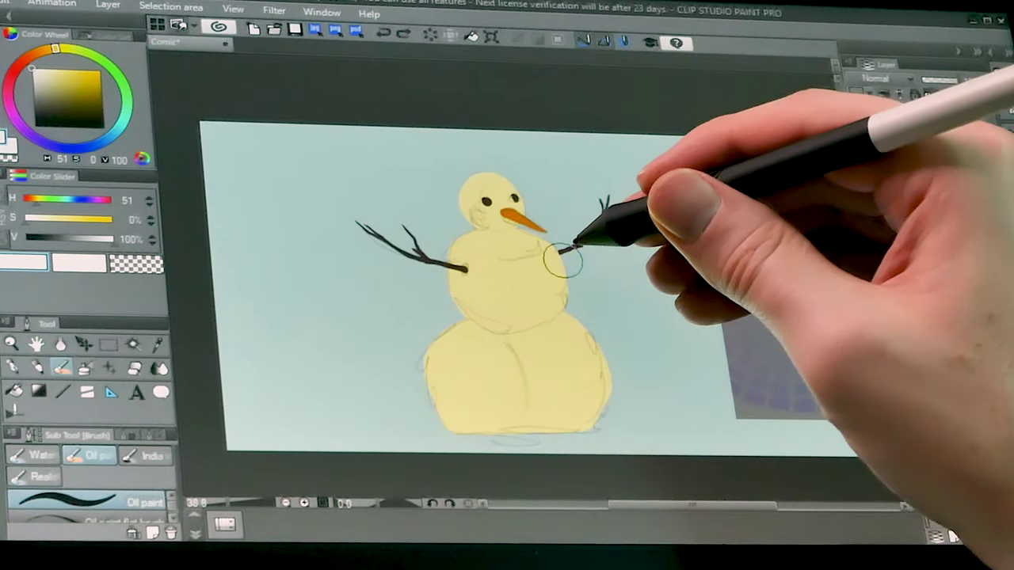
mouse_move(538, 230)
left_mouse_down()
mouse_move(517, 260)
mouse_move(538, 260)
mouse_move(543, 247)
mouse_move(515, 252)
mouse_move(530, 294)
mouse_move(508, 234)
mouse_move(540, 268)
mouse_move(518, 293)
mouse_move(507, 235)
mouse_move(499, 271)
mouse_move(519, 291)
mouse_move(487, 262)
mouse_move(525, 292)
mouse_move(508, 309)
mouse_move(517, 267)
mouse_move(545, 250)
mouse_move(563, 271)
mouse_move(561, 289)
mouse_move(547, 241)
mouse_move(502, 227)
mouse_move(489, 265)
left_mouse_up()
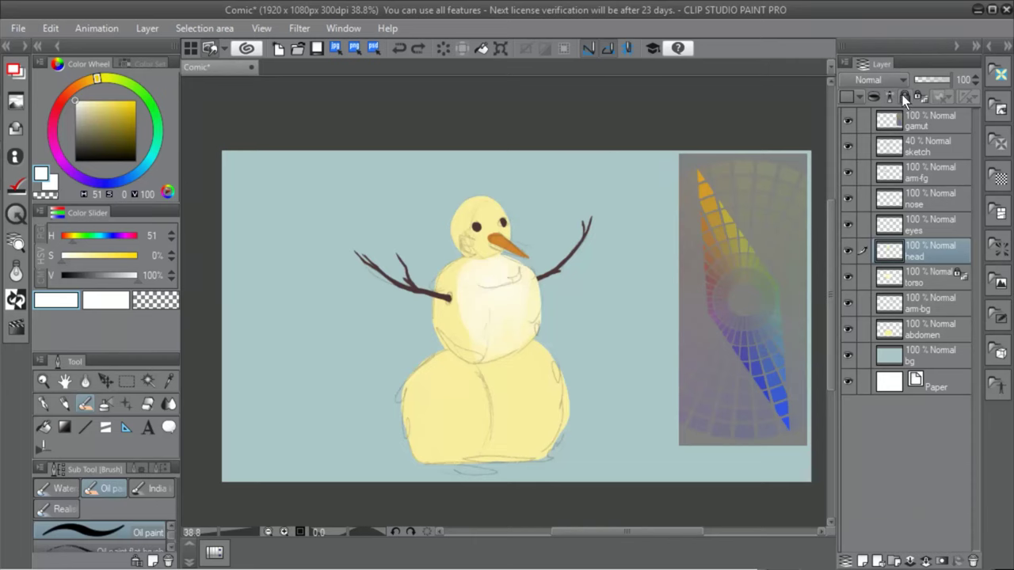
Lock the transparent pixels of the head, eyes, nose and arm-fg layers
left_click(903, 95)
left_click(927, 215)
left_click(920, 95)
key("alt+bracketright")
left_click(928, 173)
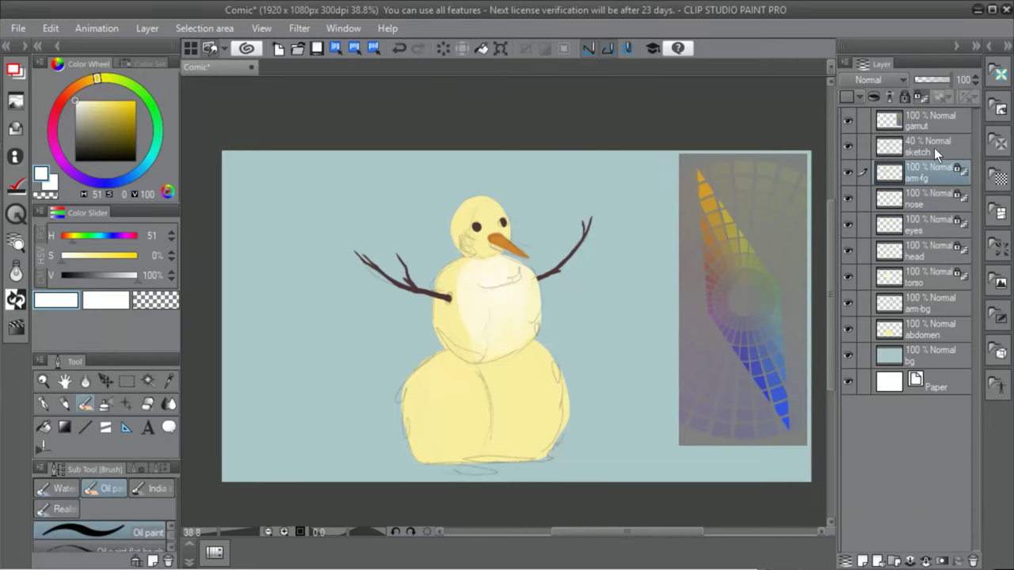
Lock the transparent pixels of the arm-bg and abdomen layers
left_click(924, 303)
left_click(919, 96)
left_click(924, 328)
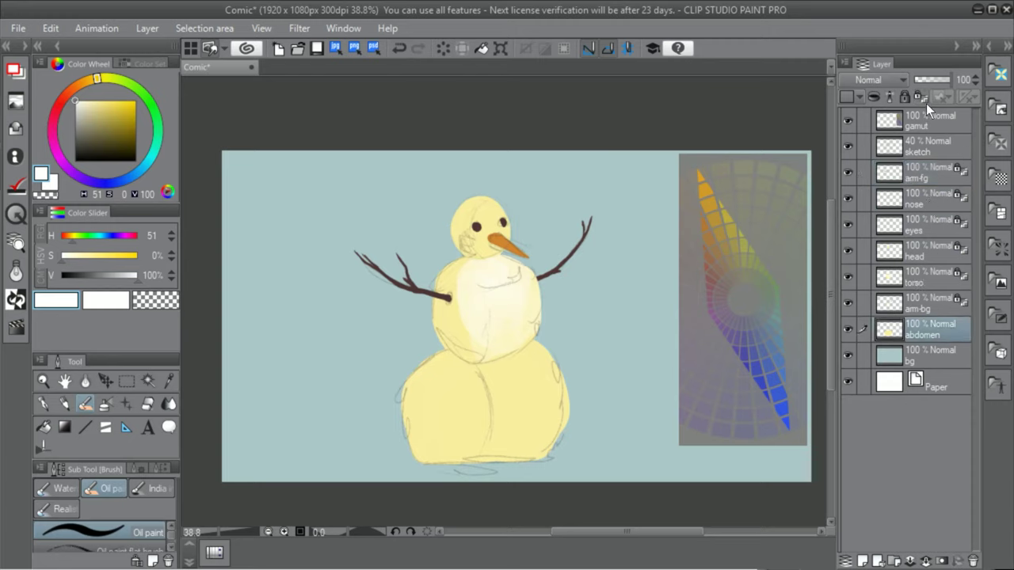
left_click(920, 97)
Brush soft white highlights over the head and the sunlit right half of the abdomen, each on its own layer
left_click(925, 226)
left_click(909, 251)
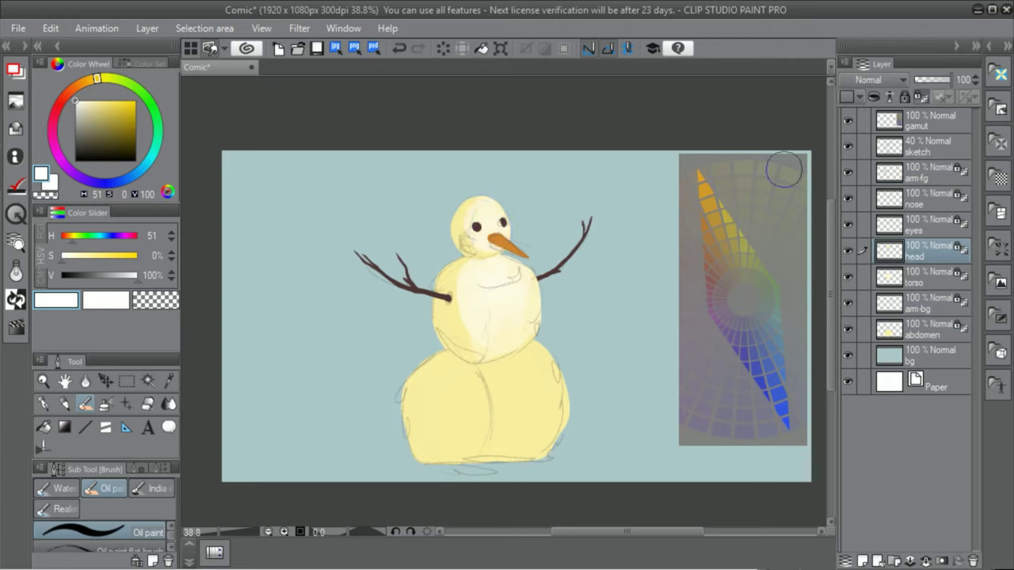
left_click(926, 329)
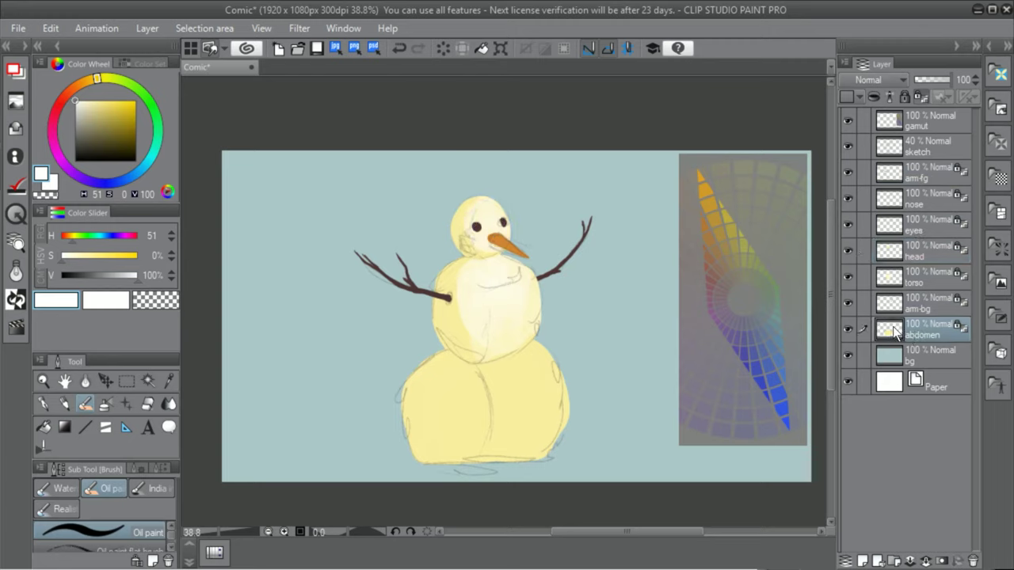
left_click_drag(498, 369, 478, 372)
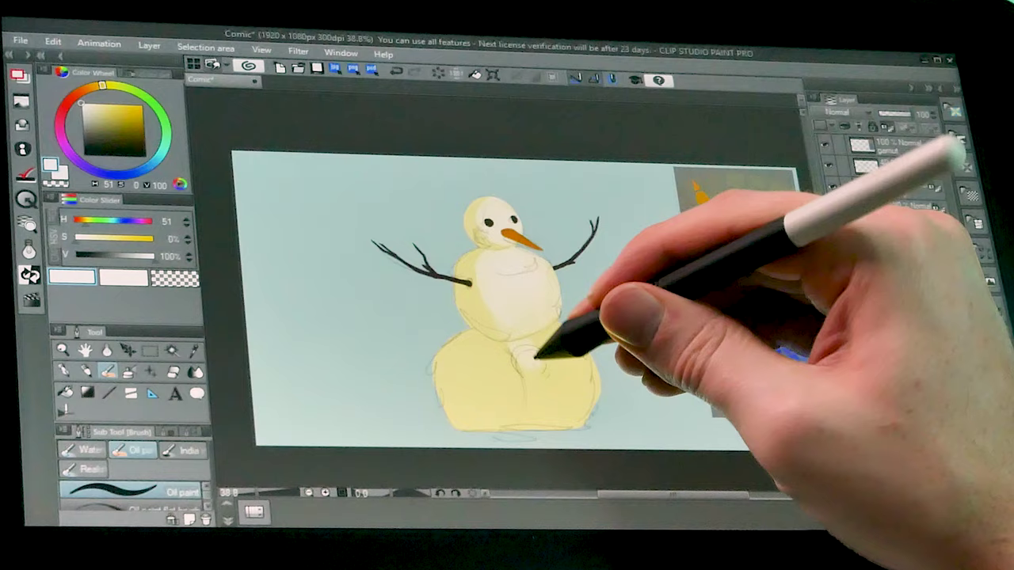
mouse_move(537, 356)
left_mouse_down()
mouse_move(551, 329)
mouse_move(571, 339)
mouse_move(585, 372)
left_mouse_up()
mouse_move(573, 348)
left_mouse_down()
mouse_move(581, 379)
mouse_move(548, 399)
mouse_move(540, 383)
mouse_move(563, 406)
mouse_move(592, 387)
mouse_move(579, 350)
mouse_move(540, 335)
mouse_move(593, 361)
mouse_move(597, 391)
mouse_move(563, 422)
mouse_move(515, 416)
left_mouse_up()
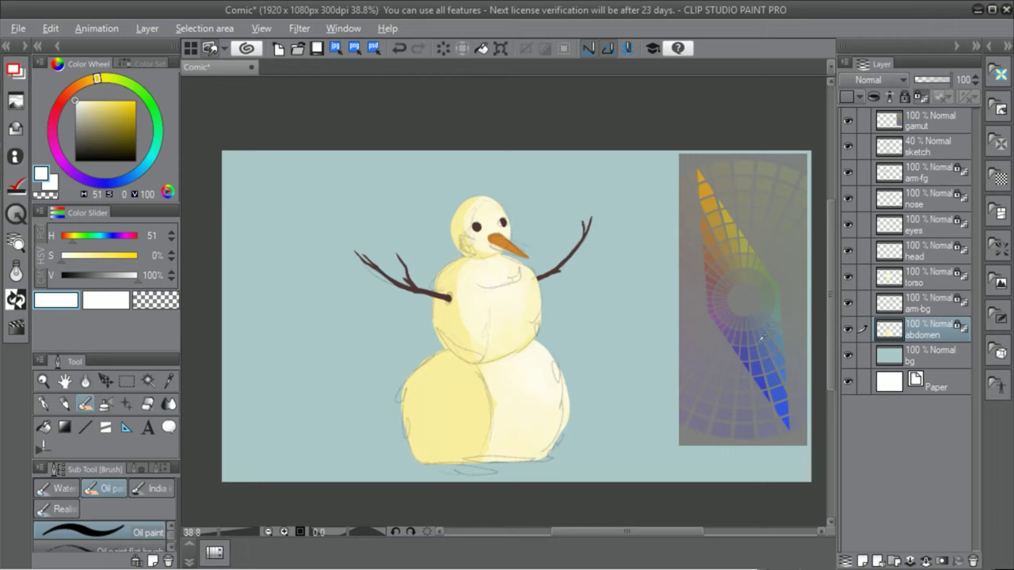
Shade the abdomen's left side with a muted blue (H 226, S 34%, V 58%) sampled from the gamut mask
left_click(762, 337, "alt")
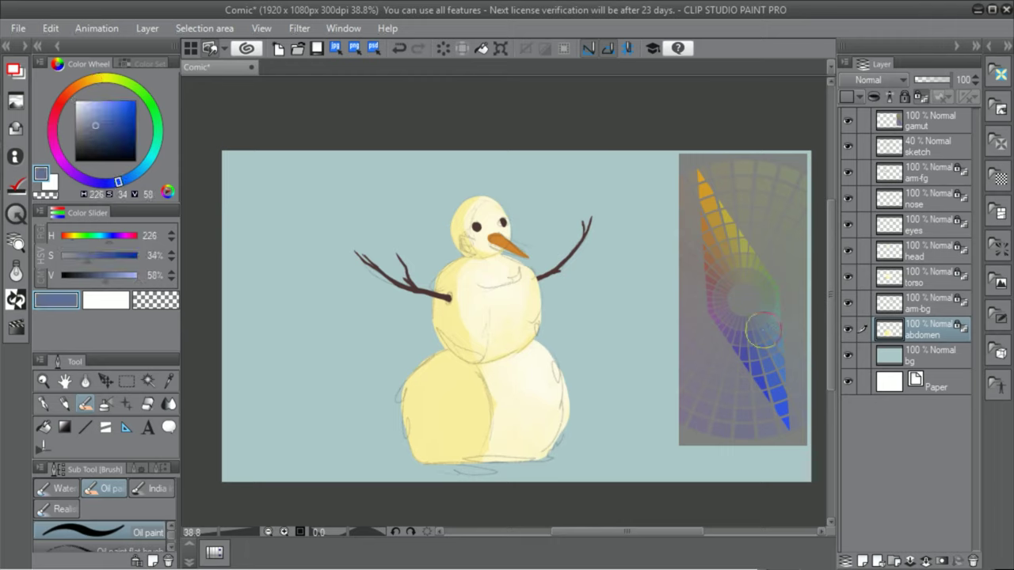
left_click_drag(426, 384, 423, 410)
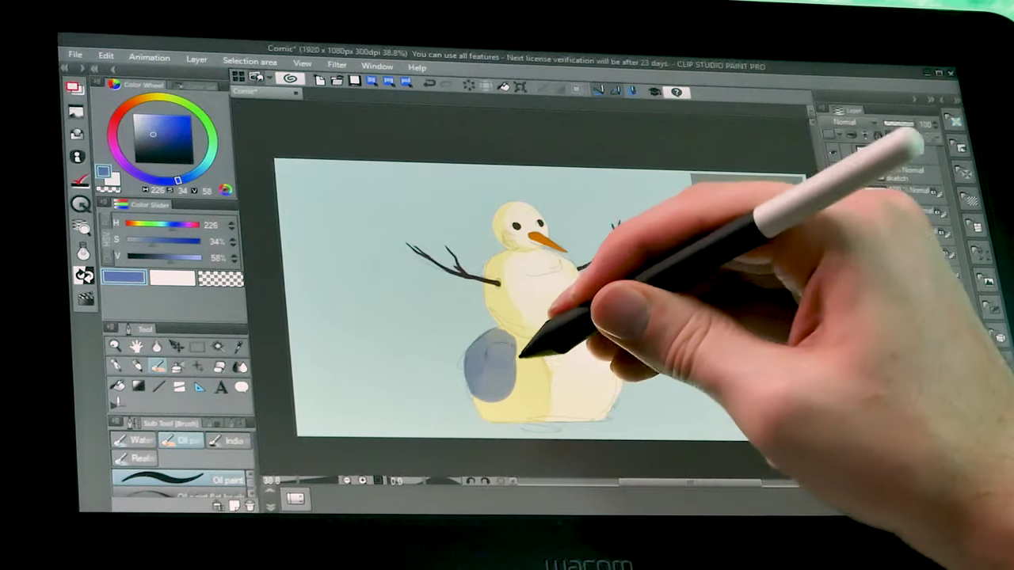
mouse_move(484, 379)
left_mouse_down()
mouse_move(447, 425)
mouse_move(478, 440)
mouse_move(482, 399)
left_mouse_up()
mouse_move(521, 359)
left_mouse_down()
mouse_move(536, 396)
mouse_move(520, 398)
mouse_move(534, 418)
mouse_move(526, 354)
mouse_move(539, 368)
mouse_move(566, 306)
mouse_move(487, 372)
mouse_move(483, 400)
mouse_move(482, 341)
mouse_move(490, 388)
mouse_move(514, 381)
mouse_move(514, 356)
mouse_move(520, 402)
left_mouse_up()
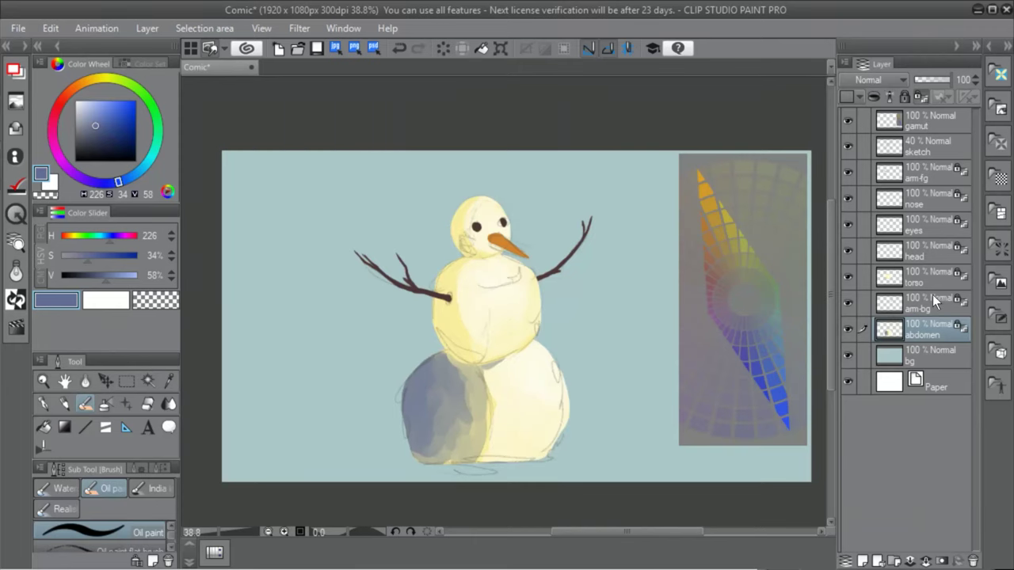
Shade the left sides of the torso and head on their own layers with the same muted blue
left_click(927, 283)
mouse_move(433, 311)
left_mouse_down()
mouse_move(453, 251)
mouse_move(451, 324)
mouse_move(461, 353)
mouse_move(453, 303)
mouse_move(467, 266)
mouse_move(477, 343)
mouse_move(465, 353)
mouse_move(480, 334)
mouse_move(477, 263)
mouse_move(487, 358)
left_mouse_up()
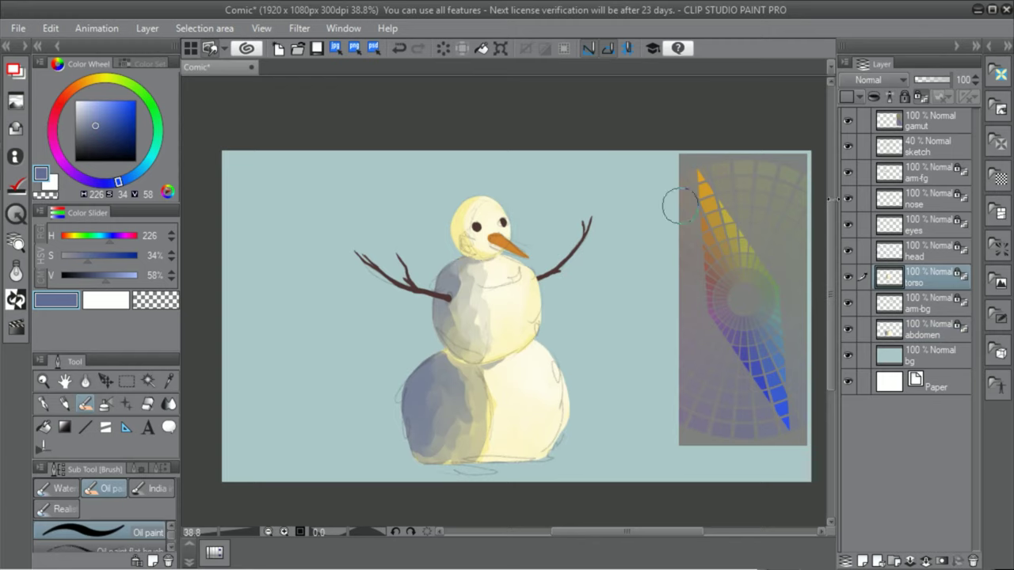
left_click(924, 242)
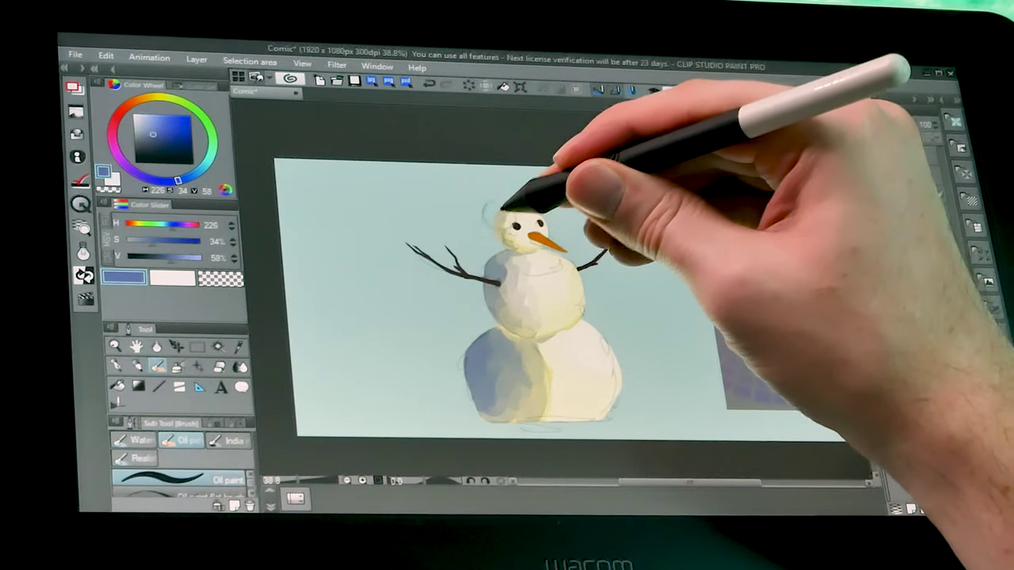
left_click_drag(502, 208, 511, 240)
left_click_drag(507, 204, 528, 220)
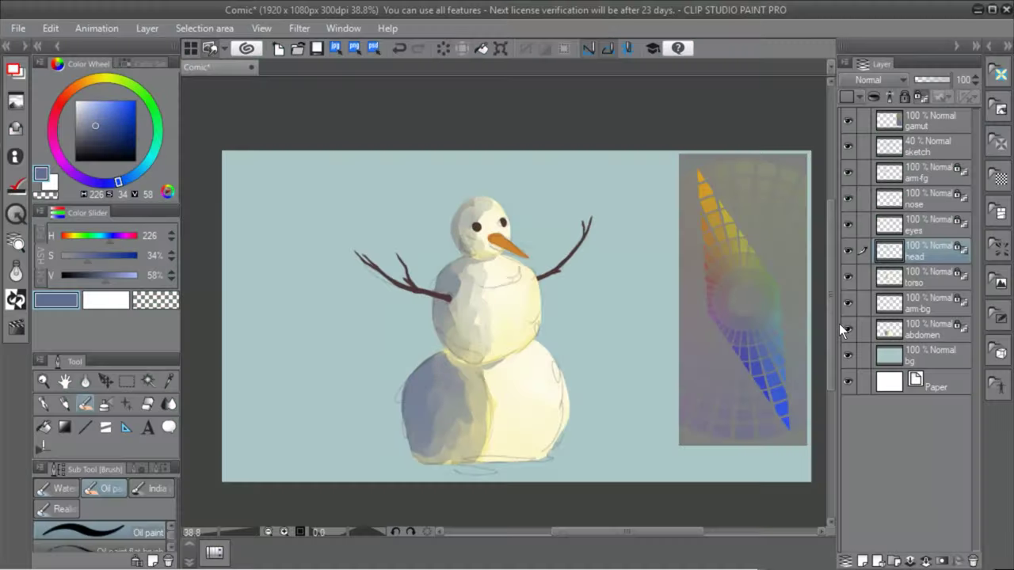
On the bg layer, brush the snowman's ground shadow in the muted blue and a dark cloudy sky in grey-blue (H 226, S 19%, V 53%)
left_click(919, 356)
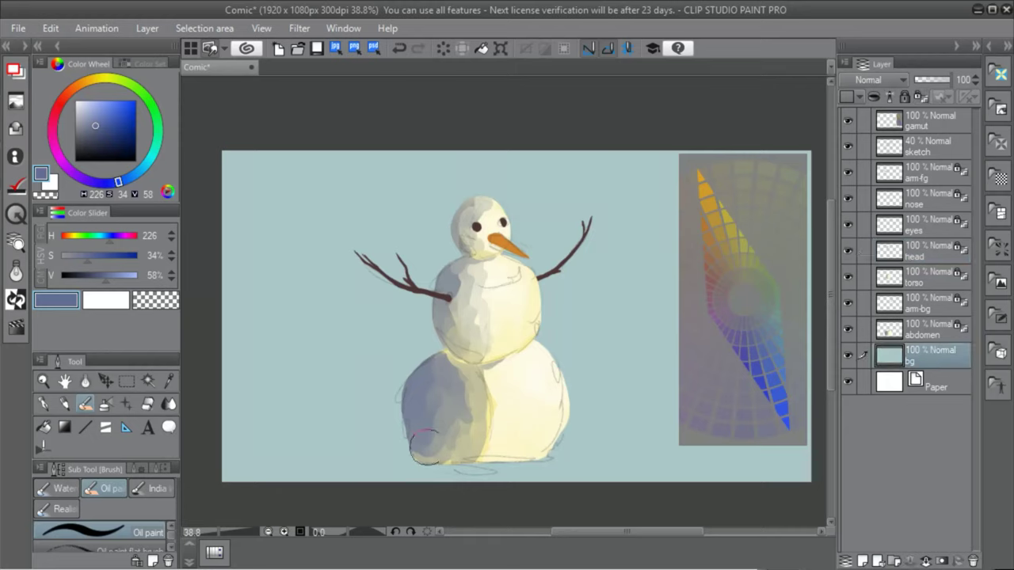
mouse_move(424, 447)
left_mouse_down()
mouse_move(528, 451)
mouse_move(490, 461)
mouse_move(365, 457)
mouse_move(399, 454)
mouse_move(299, 465)
mouse_move(428, 453)
mouse_move(770, 451)
left_mouse_up()
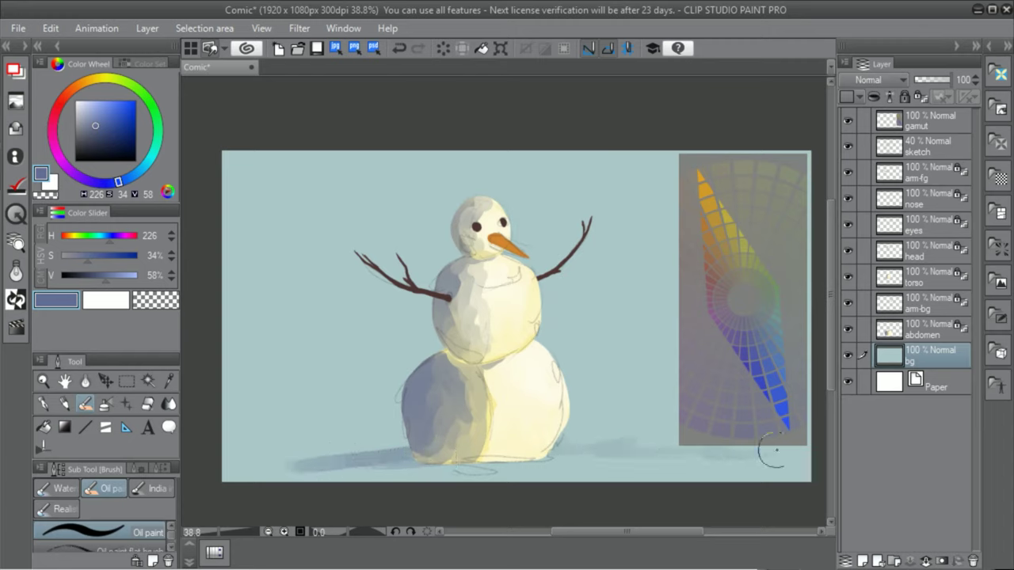
left_click(763, 314, "alt")
left_click(755, 320, "alt")
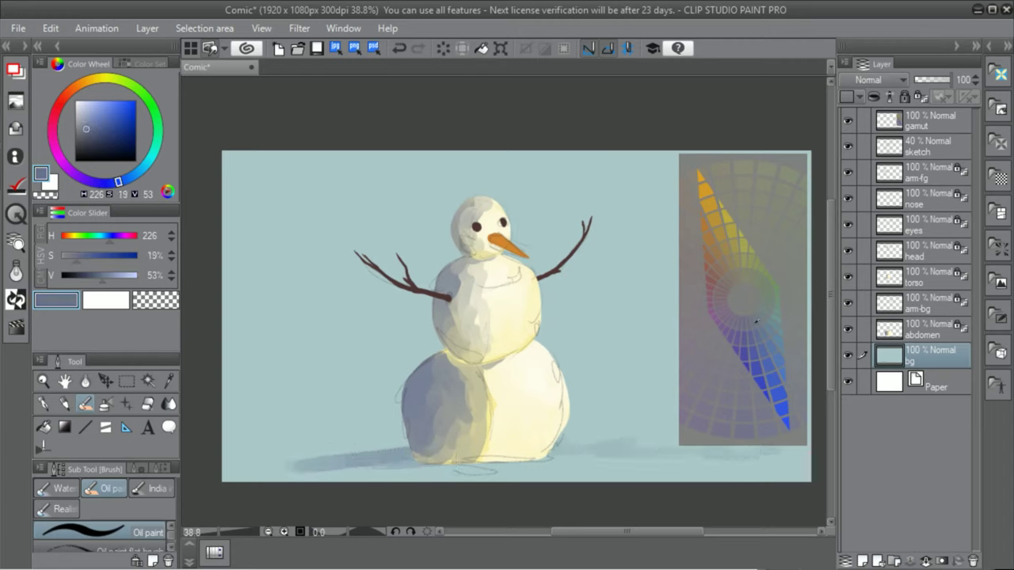
mouse_move(322, 138)
left_mouse_down()
mouse_move(317, 148)
mouse_move(506, 165)
mouse_move(488, 164)
mouse_move(613, 150)
left_mouse_up()
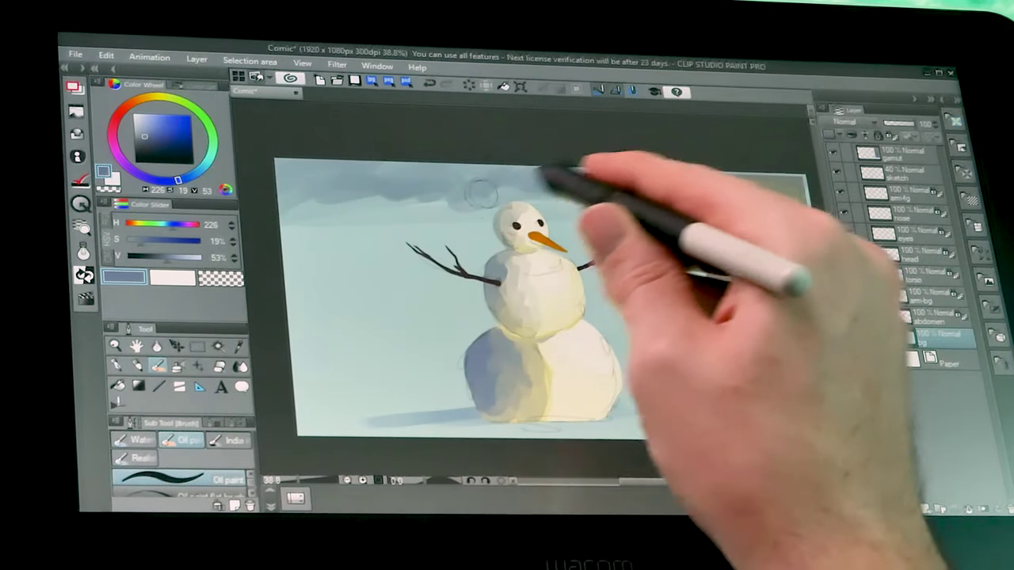
left_click_drag(482, 193, 807, 181)
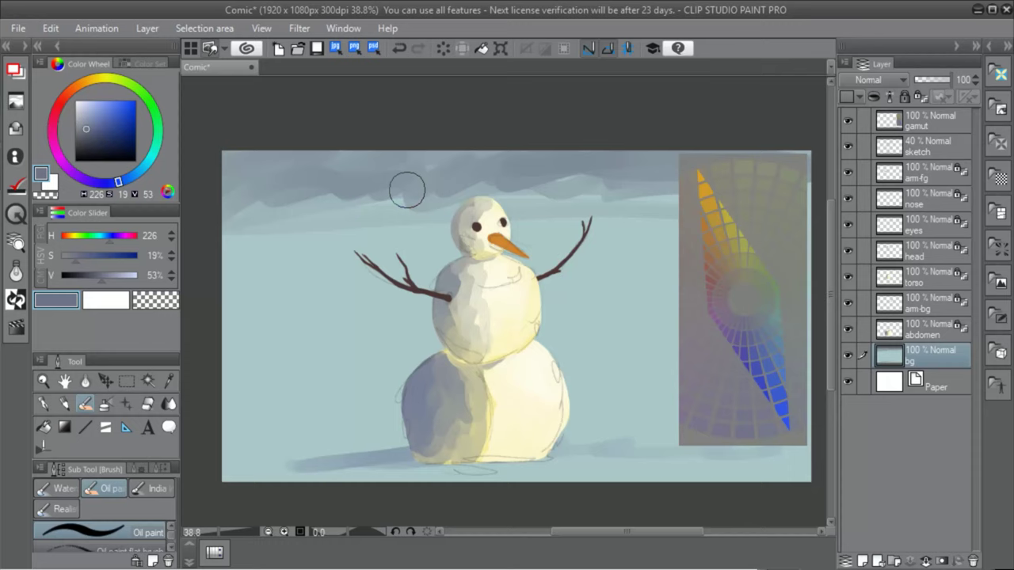
mouse_move(407, 186)
left_mouse_down()
mouse_move(427, 178)
mouse_move(406, 202)
mouse_move(626, 183)
mouse_move(351, 211)
mouse_move(625, 179)
mouse_move(740, 210)
left_mouse_up()
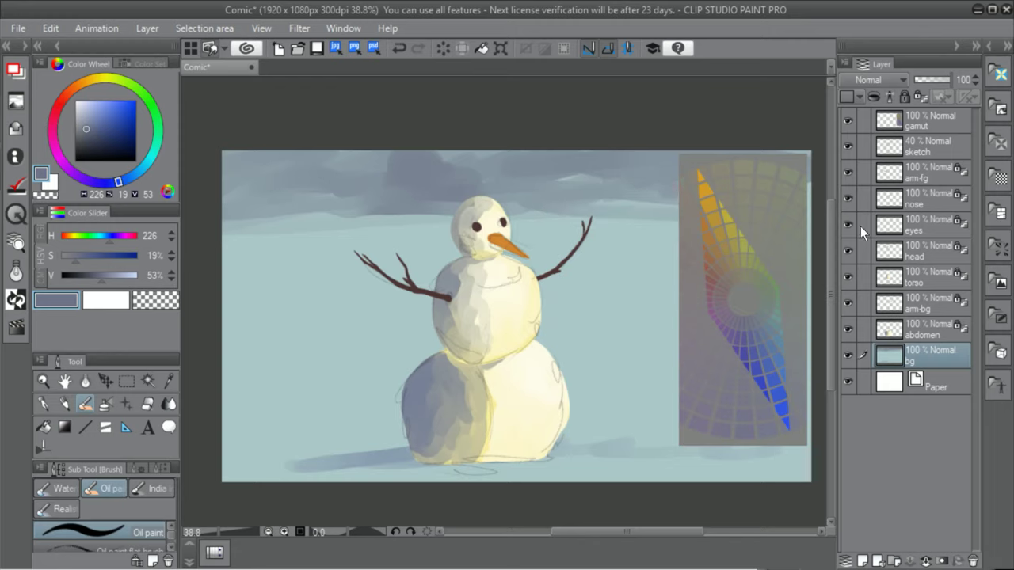
left_click_drag(640, 209, 649, 202)
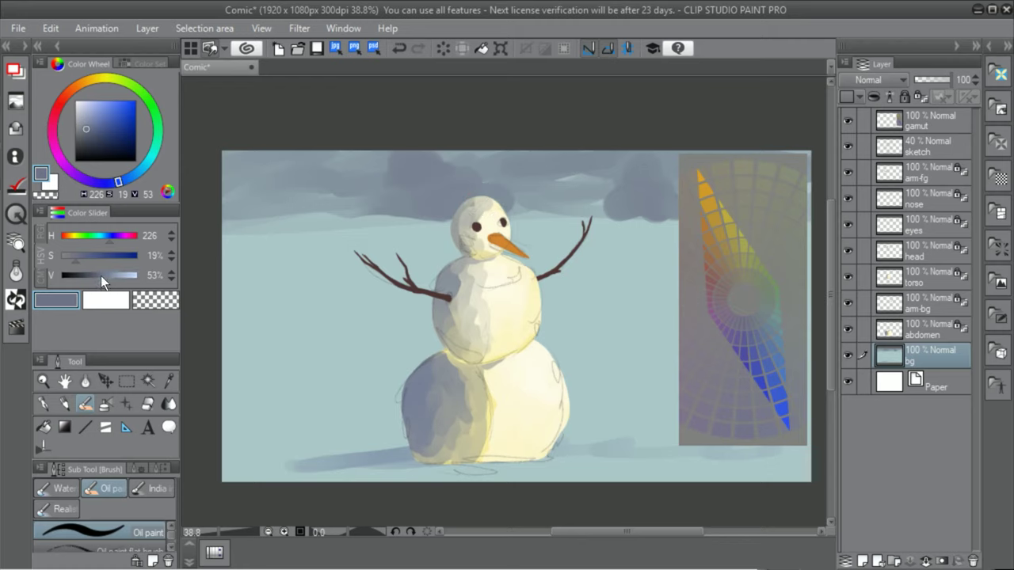
Brush soft shadow streaks across the snow in blue-grey (H 226, S 25%, V 59%) and hide the sketch layer
left_click_drag(76, 260, 107, 279)
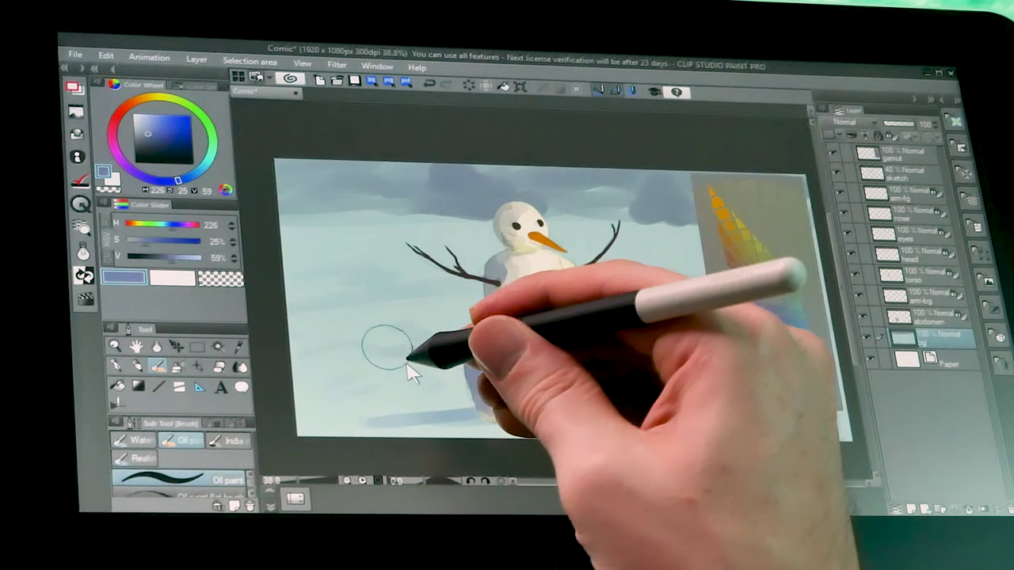
left_click_drag(331, 380, 357, 385)
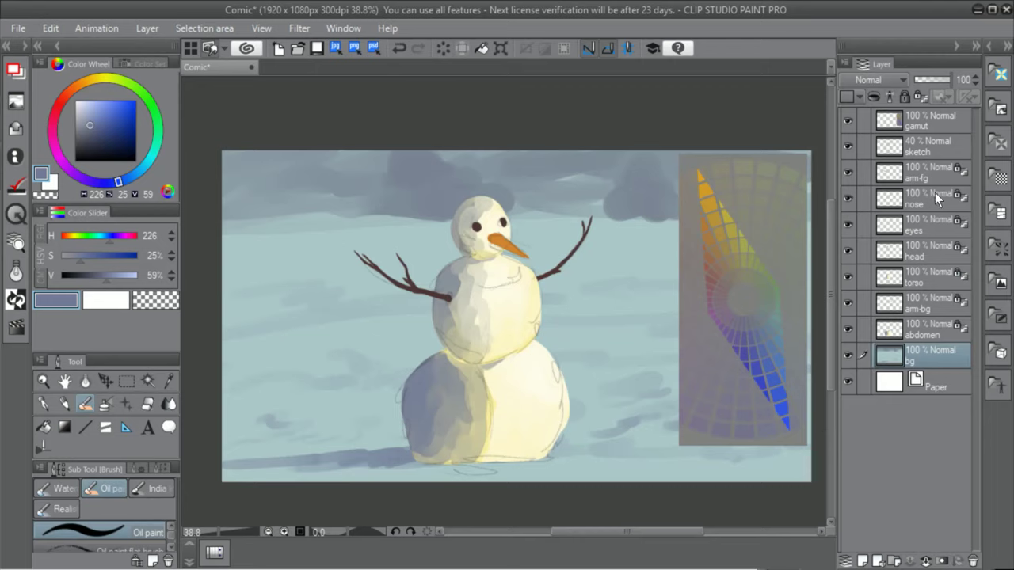
left_click(848, 148)
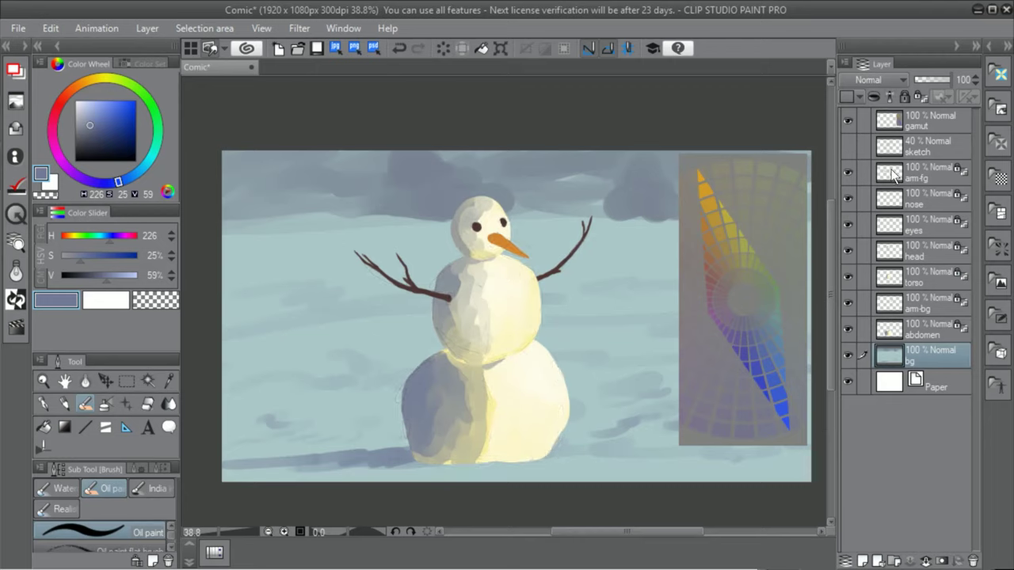
On the nose layer, shade the carrot's underside with brown (H 23, S 49%, V 60%) and highlight its top with orange (H 41, S 76%, V 95%)
left_click(724, 252, "alt")
left_click(927, 198)
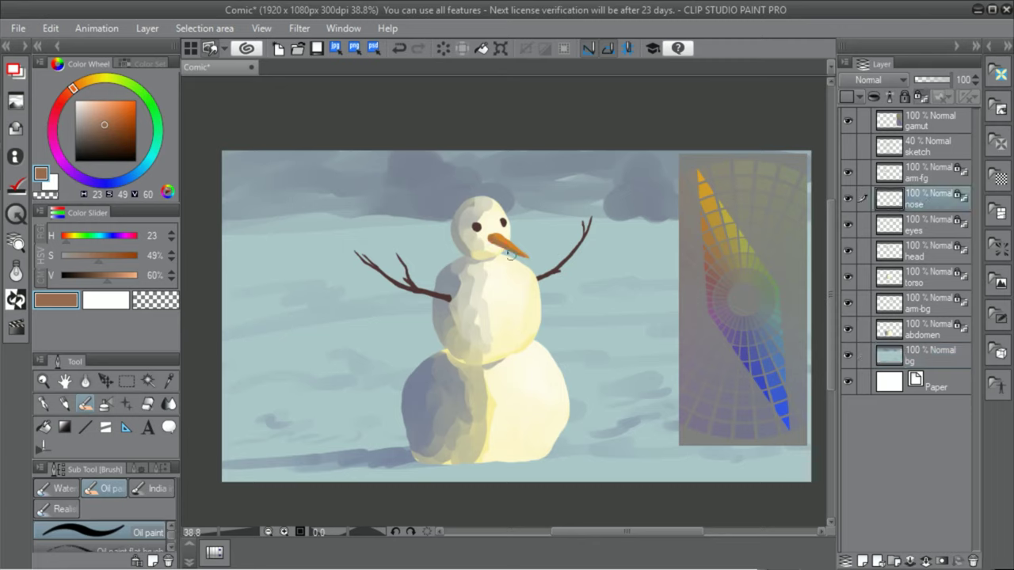
left_click(711, 203, "alt")
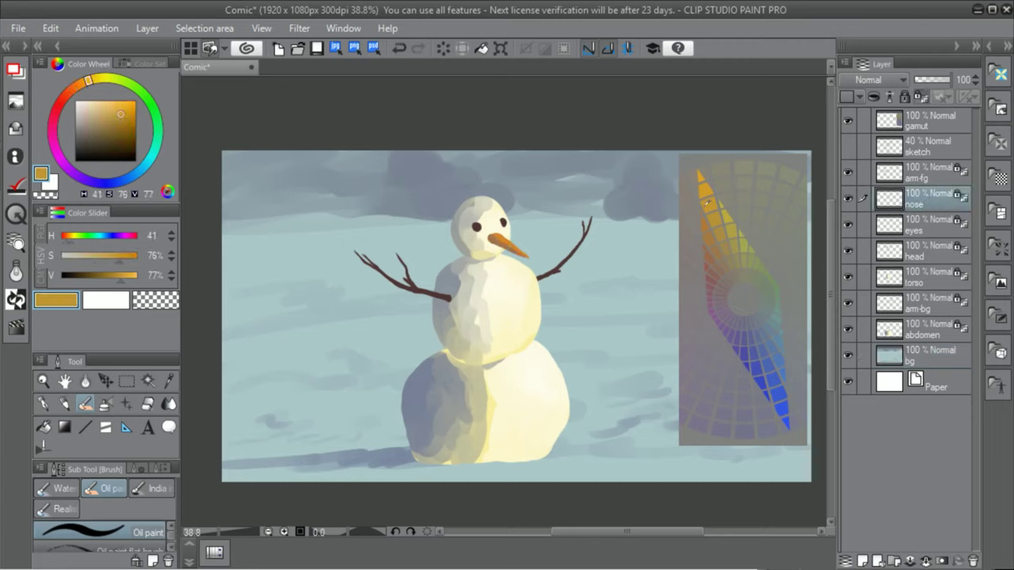
left_click(133, 275)
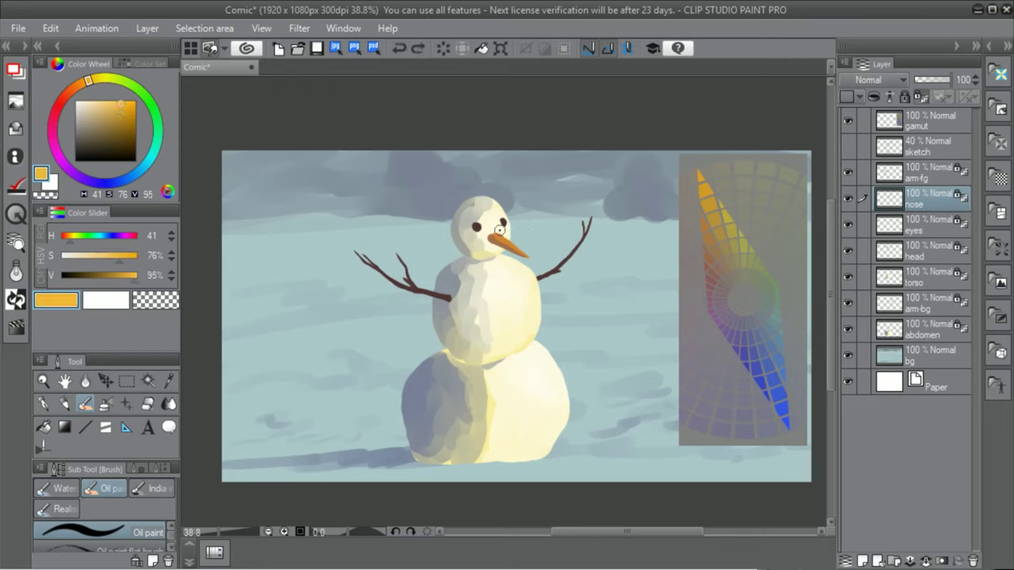
Tint both eyes on the eyes layer with a dark blue (H 240, S 39%, V 42%) based on the gamut mask
left_click(747, 336, "alt")
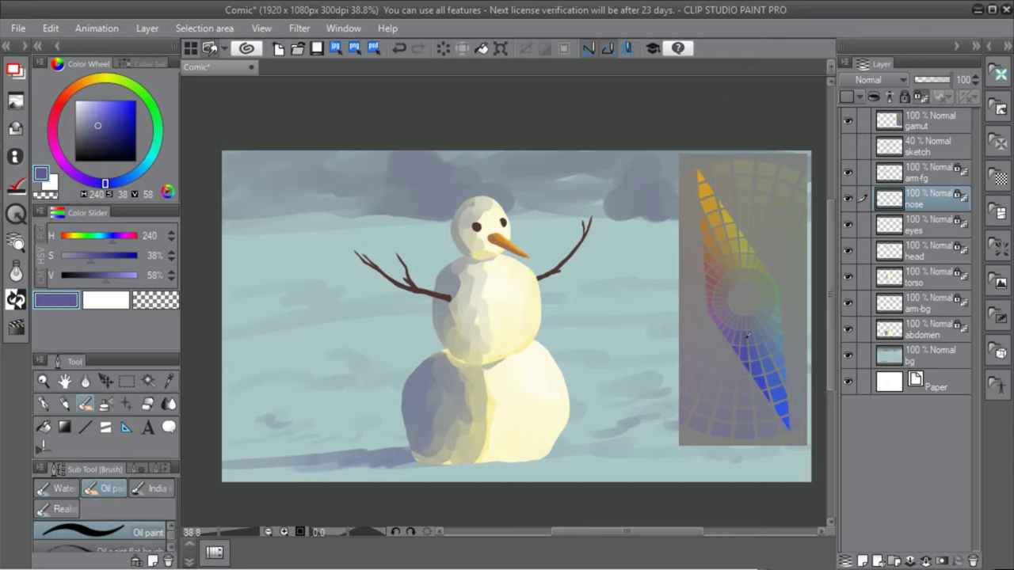
left_click_drag(106, 278, 94, 275)
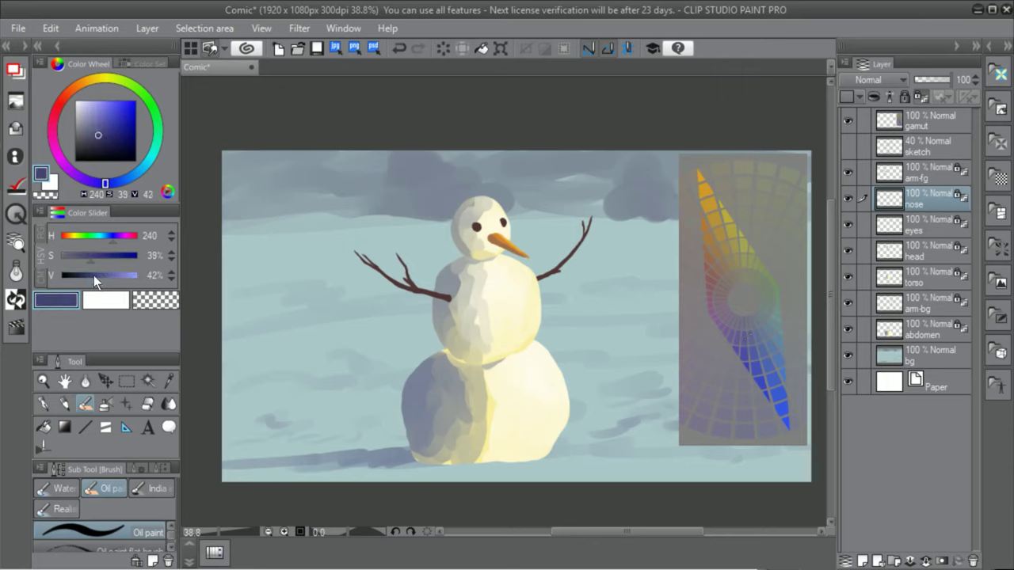
left_click(921, 222)
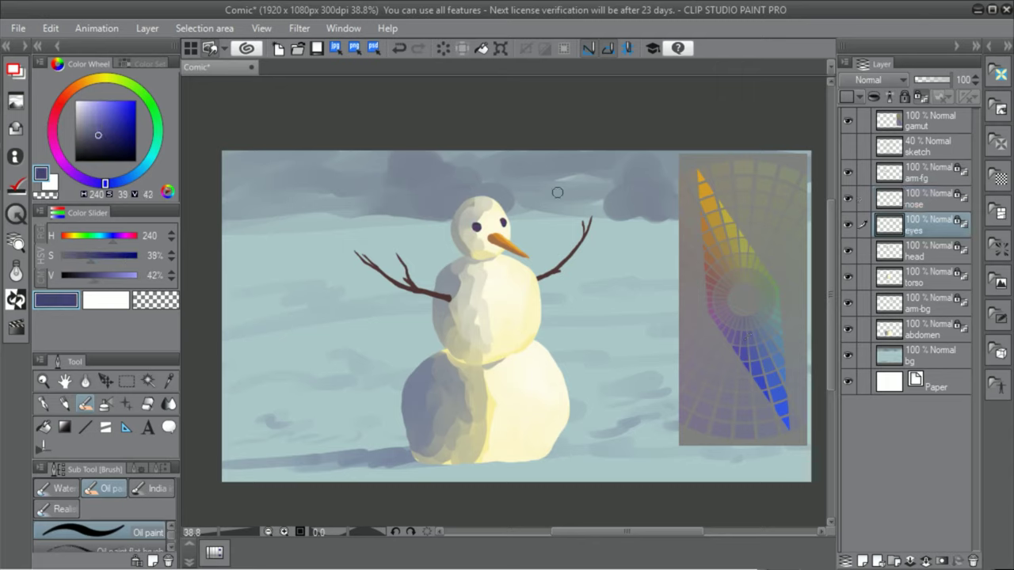
left_click(521, 224, "alt")
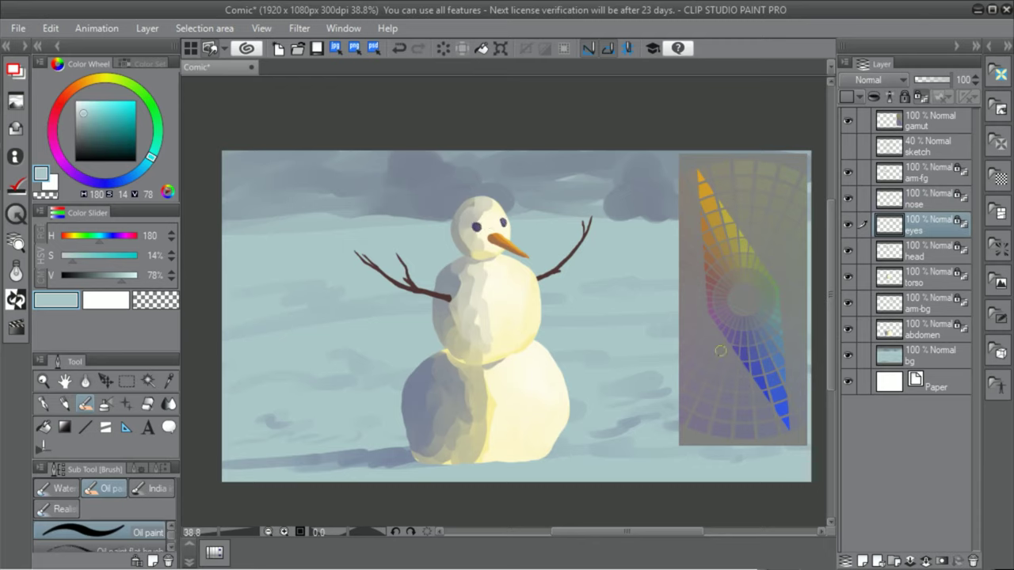
left_click(532, 298, "alt")
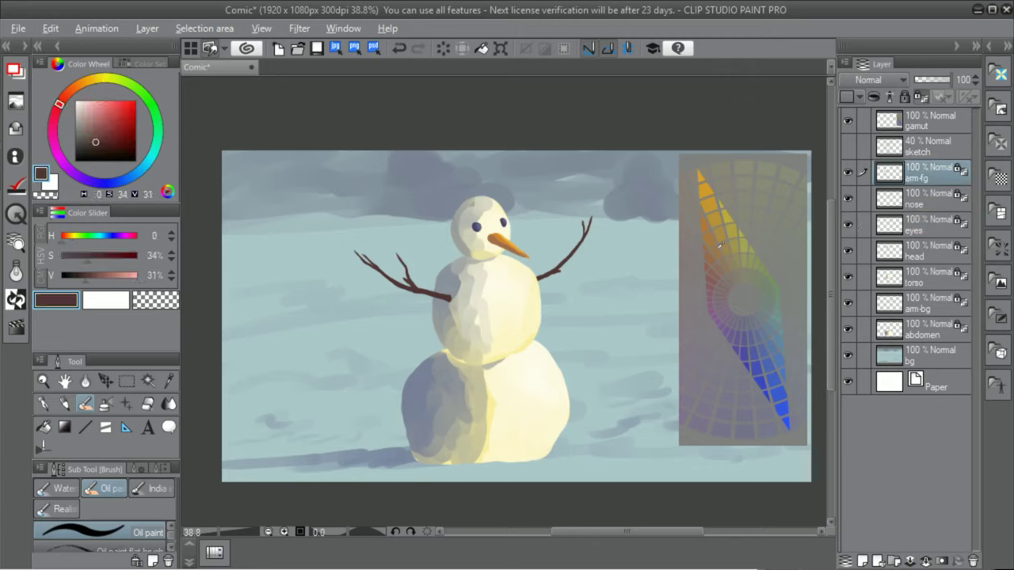
Brush brown highlights (H 32, S 60%, V 65%) and dark purple shading (H 248, S 53%, V 45%) onto the twig arms on the arm-fg and arm-bg layers
left_click(711, 236, "alt")
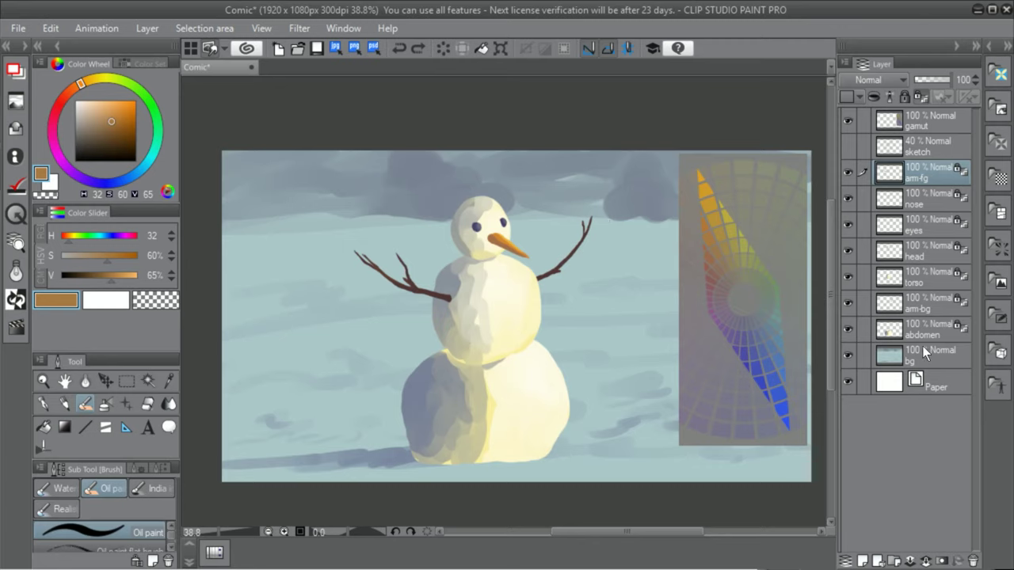
left_click(857, 303)
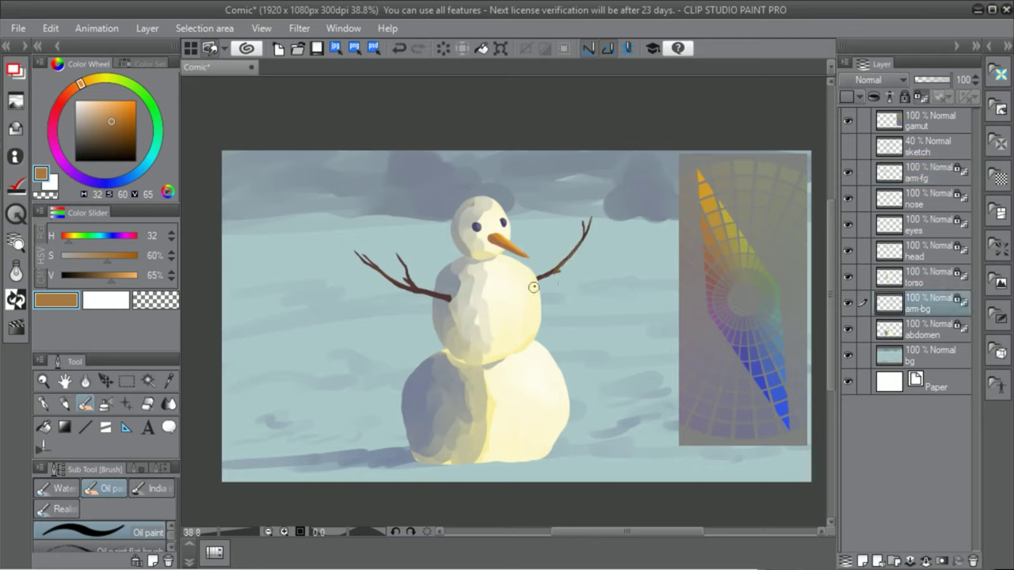
left_click(739, 349, "alt")
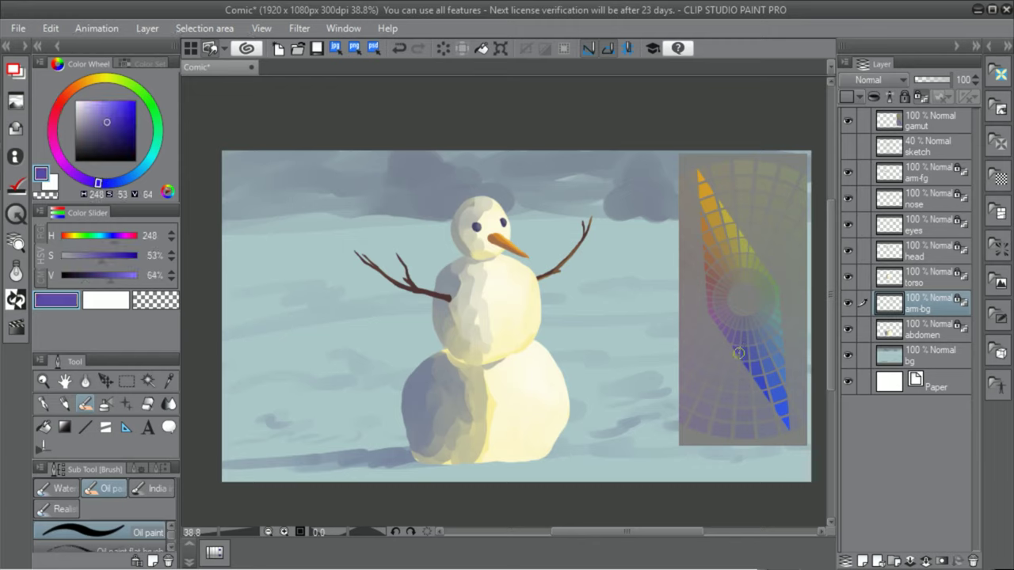
left_click_drag(101, 278, 96, 277)
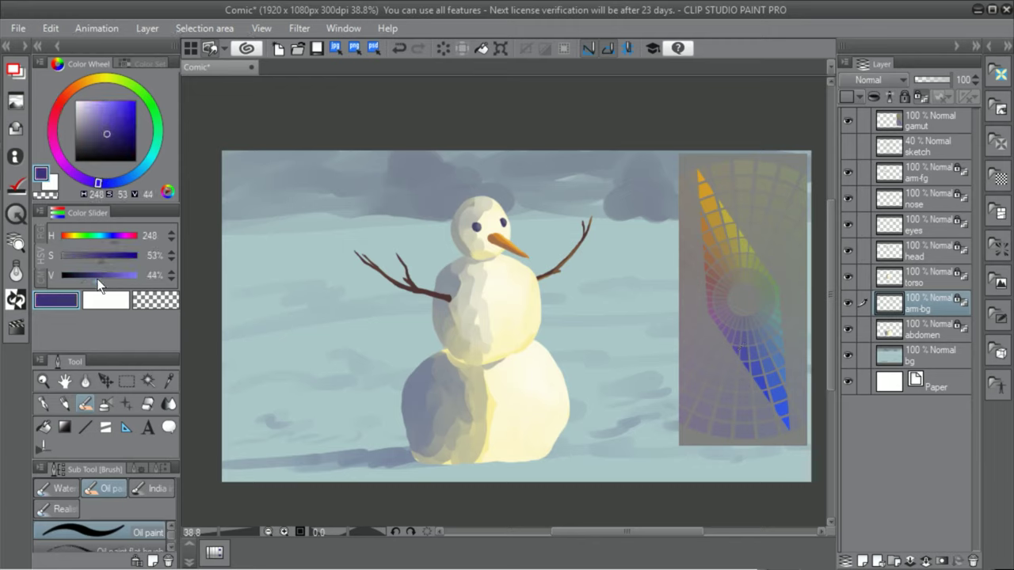
left_click(922, 171)
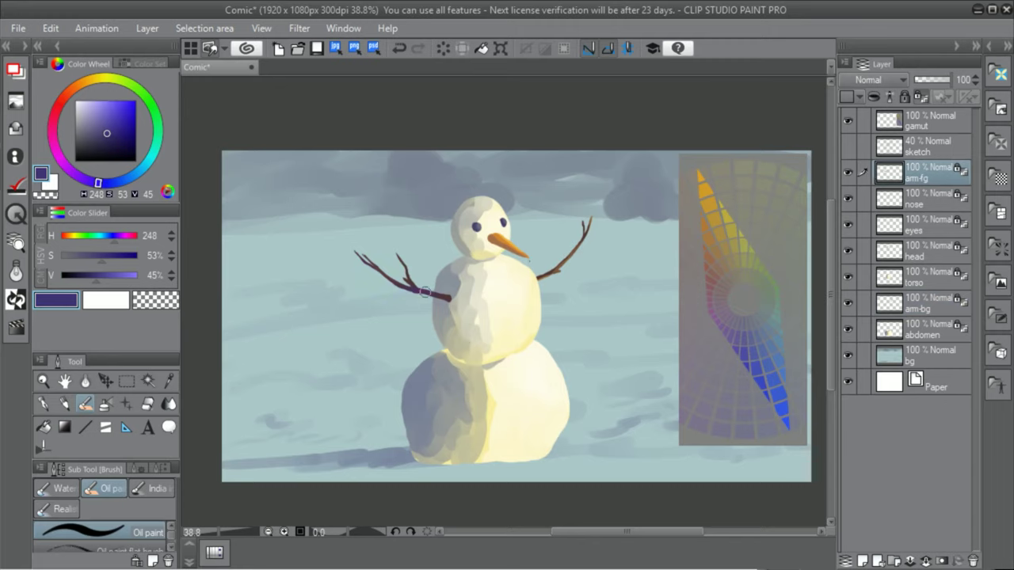
left_click(425, 293, "alt")
On the bg layer, brush cream highlights (H 52, S 22%, V 99%) and then white ones across the snowy ground
left_click(529, 331, "alt")
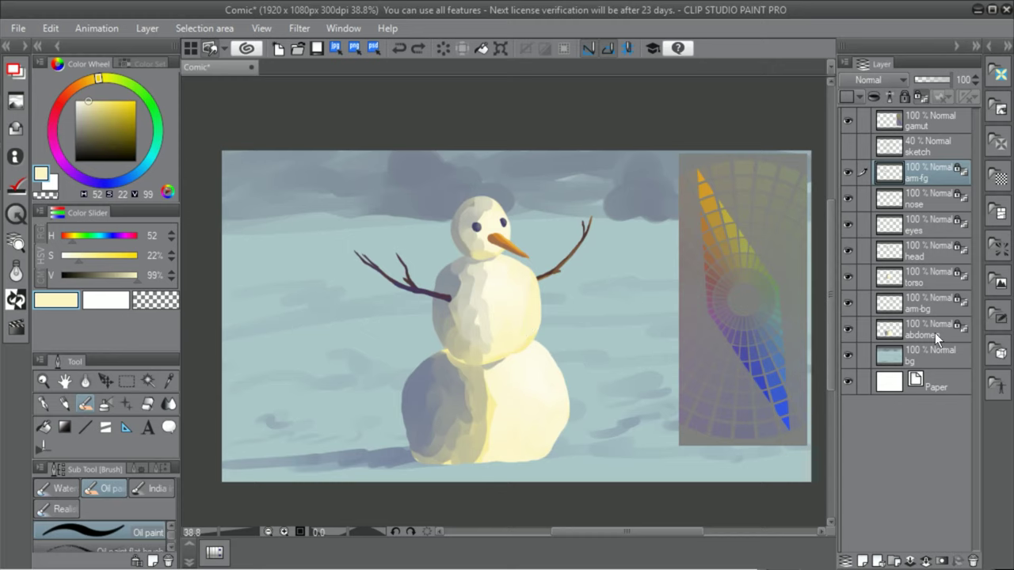
left_click(933, 355)
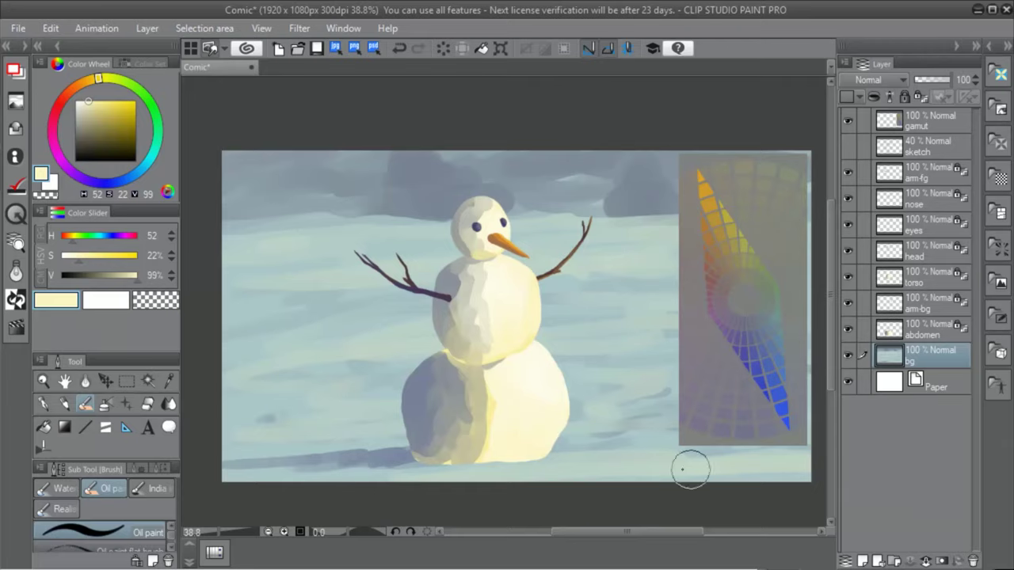
mouse_move(691, 469)
left_mouse_down()
mouse_move(722, 475)
mouse_move(625, 480)
mouse_move(801, 468)
mouse_move(586, 469)
left_mouse_up()
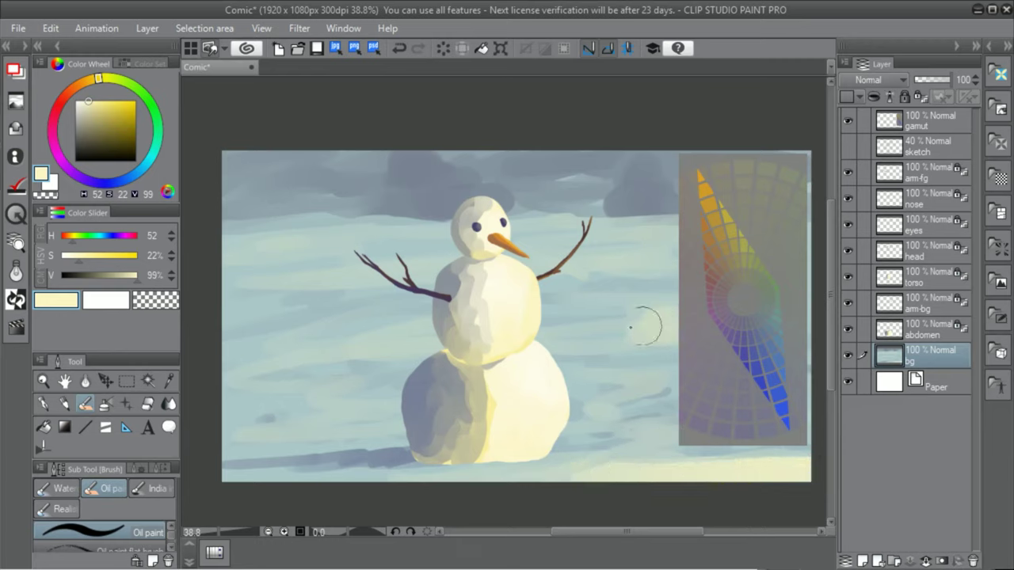
left_click_drag(645, 326, 602, 328)
mouse_move(282, 250)
left_mouse_down()
mouse_move(317, 233)
mouse_move(509, 233)
mouse_move(225, 247)
left_mouse_up()
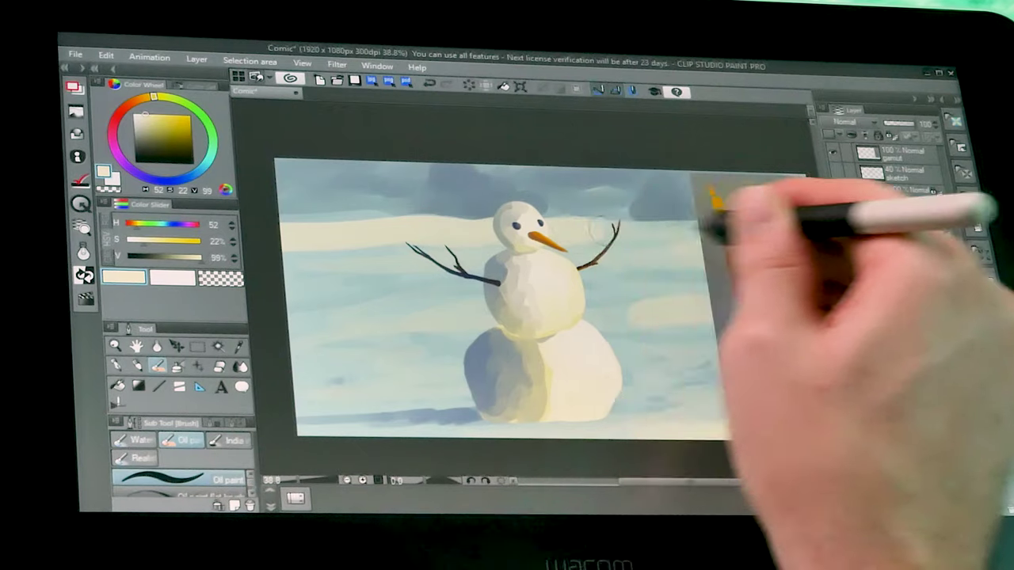
mouse_move(711, 204)
left_mouse_down()
mouse_move(272, 277)
mouse_move(527, 283)
mouse_move(385, 303)
mouse_move(337, 328)
mouse_move(772, 351)
mouse_move(338, 385)
mouse_move(855, 373)
left_mouse_up()
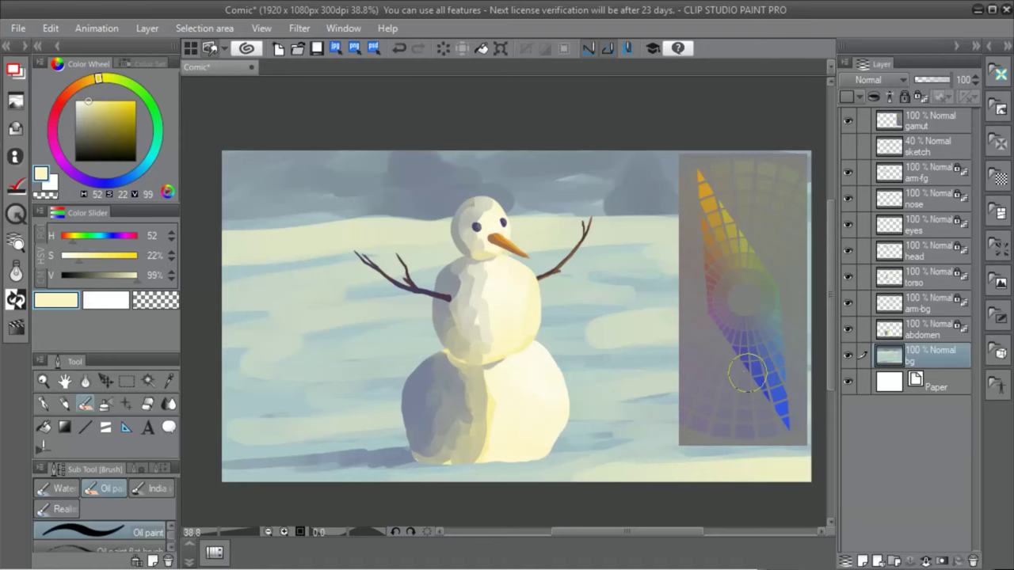
left_click(301, 250, "alt")
mouse_move(378, 227)
left_mouse_down()
mouse_move(694, 223)
mouse_move(601, 223)
mouse_move(406, 276)
mouse_move(415, 312)
mouse_move(623, 316)
mouse_move(729, 337)
mouse_move(267, 377)
mouse_move(471, 374)
mouse_move(483, 415)
mouse_move(617, 433)
mouse_move(685, 479)
left_mouse_up()
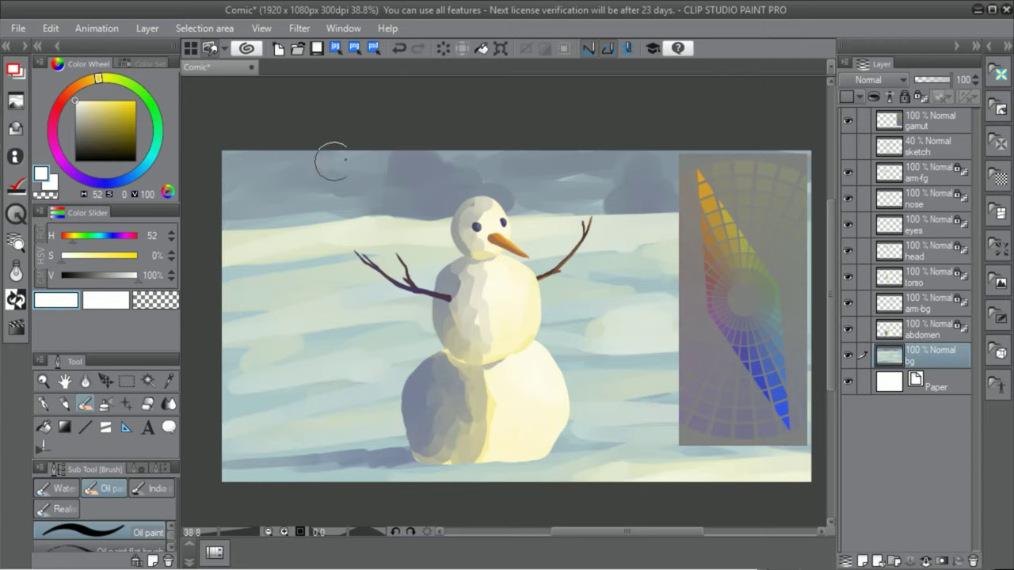
Paint soft, rounded pale clouds across the grey sky with light tones such as H 52, S 15%, V 99%, and hide the gamut layer
mouse_move(332, 162)
left_mouse_down()
mouse_move(284, 157)
mouse_move(326, 193)
mouse_move(472, 169)
left_mouse_up()
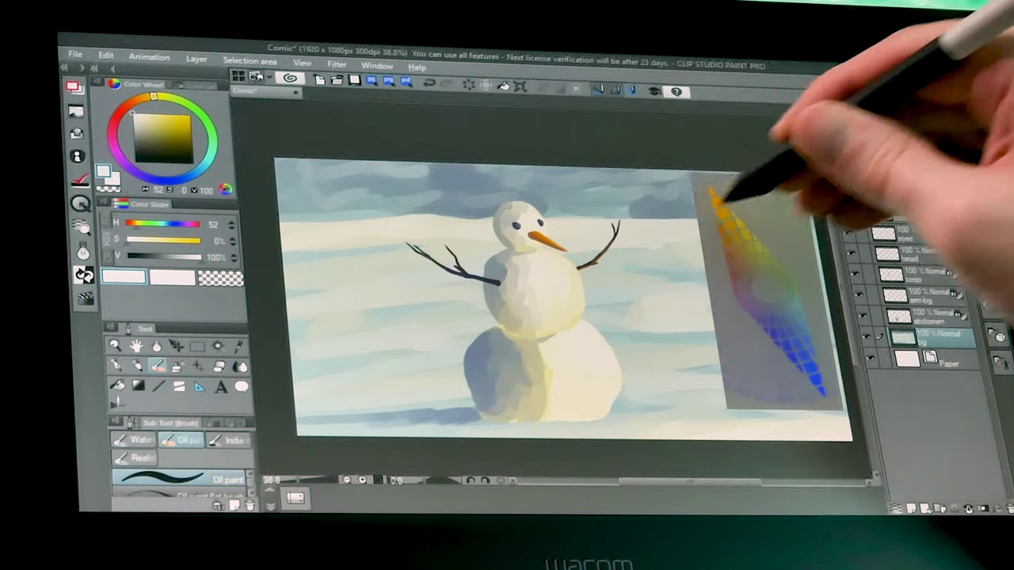
left_click(506, 213, "alt")
mouse_move(396, 180)
left_mouse_down()
mouse_move(333, 155)
mouse_move(364, 187)
left_mouse_up()
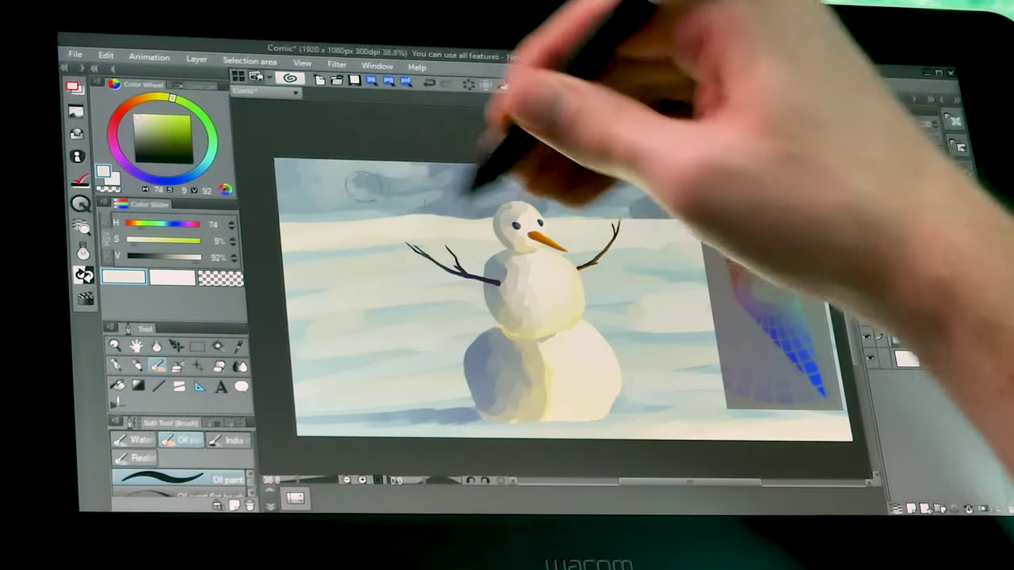
left_click(549, 227, "alt")
mouse_move(484, 163)
left_mouse_down()
mouse_move(407, 190)
mouse_move(523, 195)
left_mouse_up()
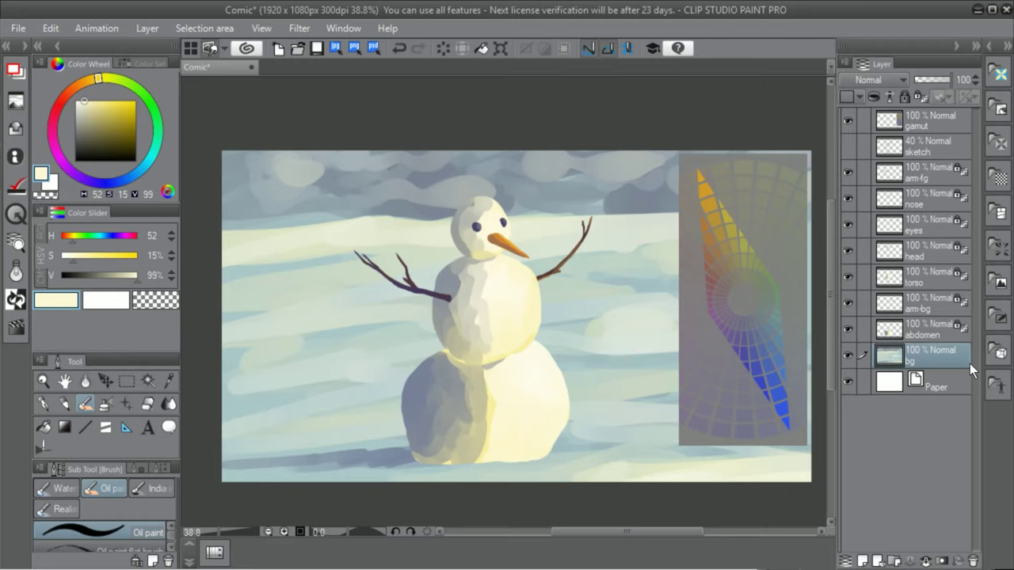
left_click(848, 119)
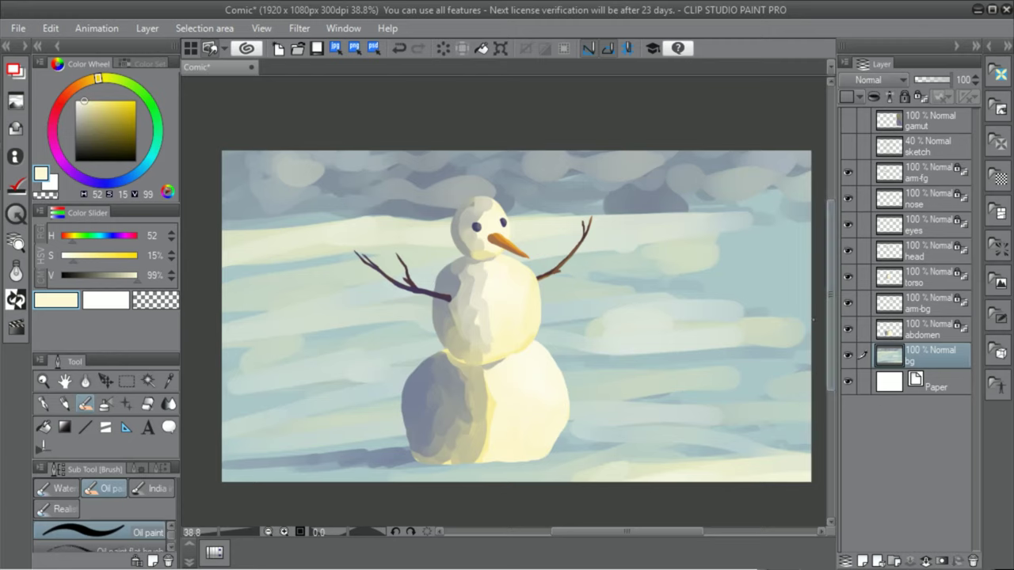
Deepen the shadow side of the abdomen with blue-grey (H 223, S 21%, V 43%), and refine the shading on the head layer
left_click(796, 266, "alt")
left_click(939, 336)
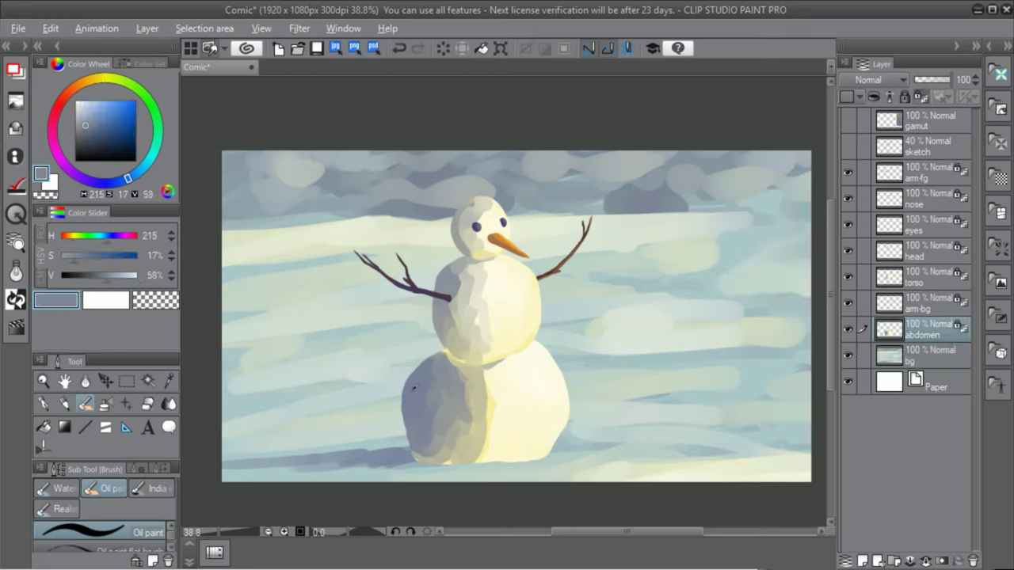
left_click(414, 387, "alt")
left_click(94, 274)
left_click_drag(396, 423, 438, 349)
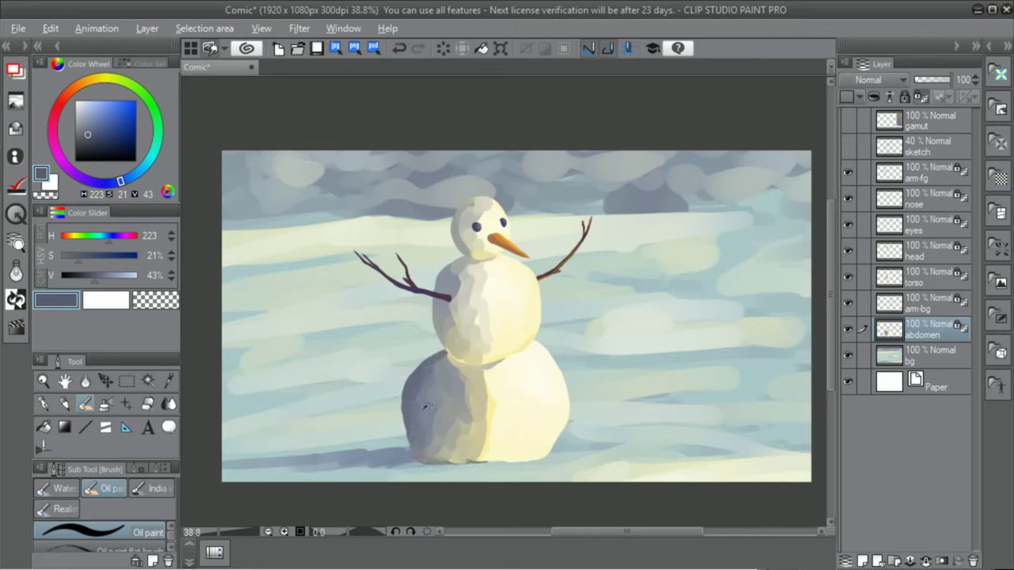
left_click(428, 406, "alt")
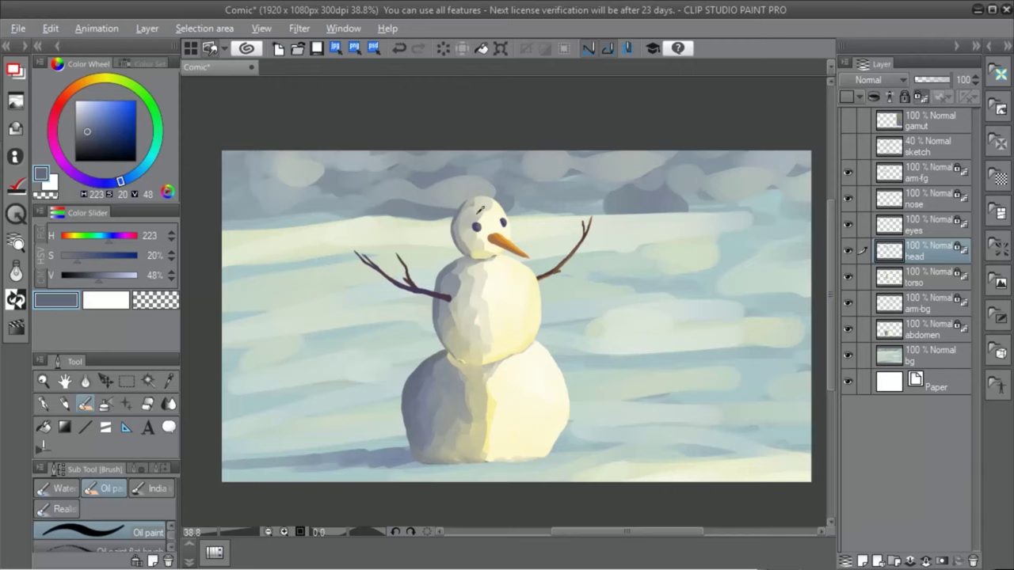
left_click(479, 211, "alt")
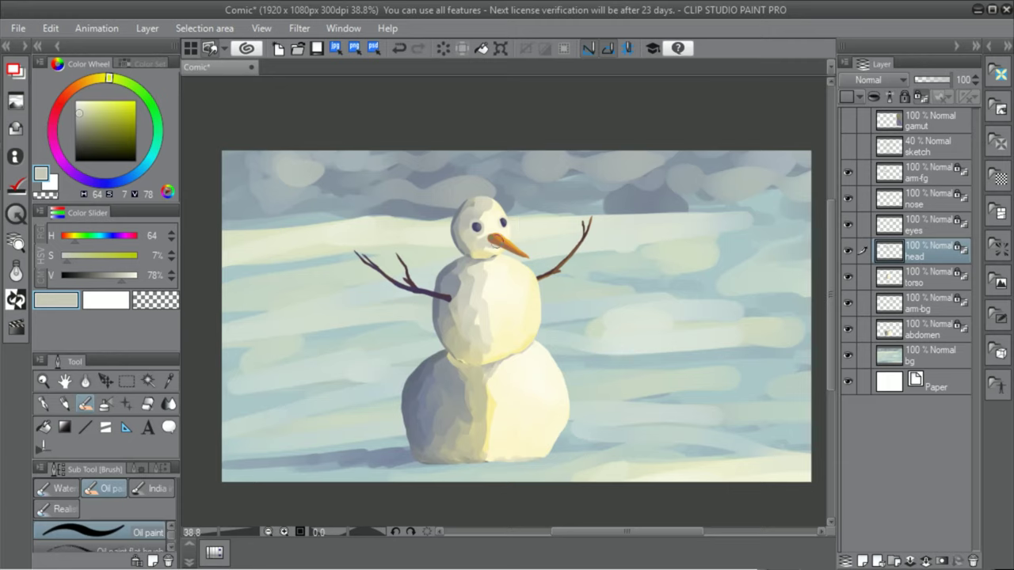
left_click(495, 239, "alt")
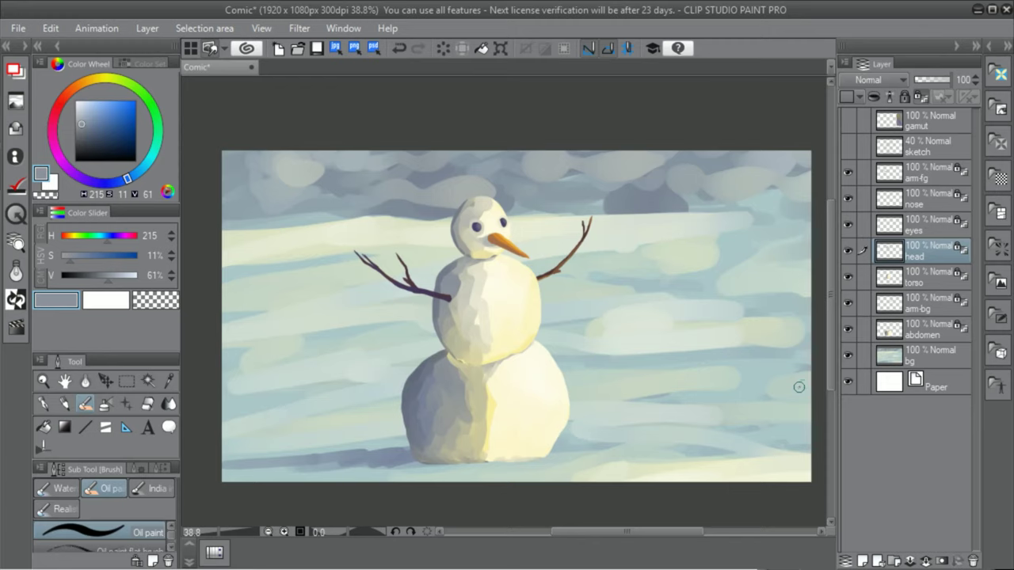
On the bg layer, darken the snowman's cast shadow beside its base with dark grey-blue (H 215, S 11%, V 34%)
left_click(932, 354)
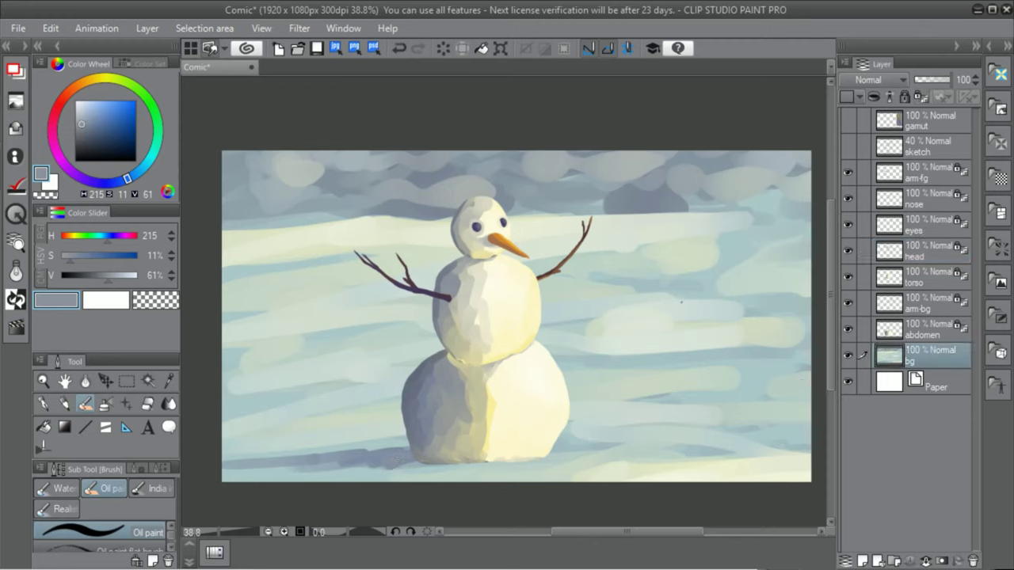
left_click(92, 275)
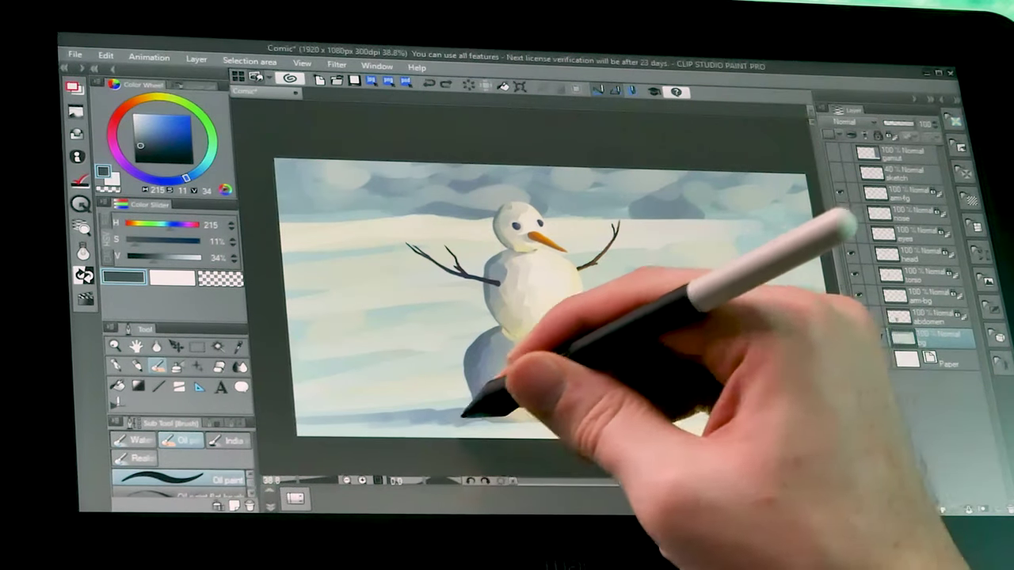
left_click_drag(480, 414, 364, 419)
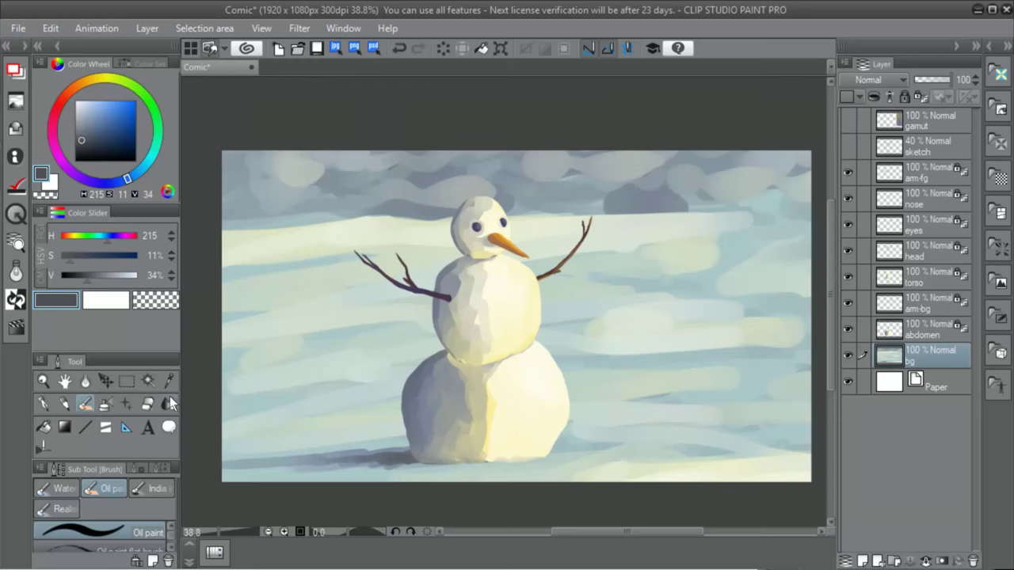
Smear the snow and cloud strokes on the bg layer into smooth bands with the Finger tip blend tool
left_click(167, 404)
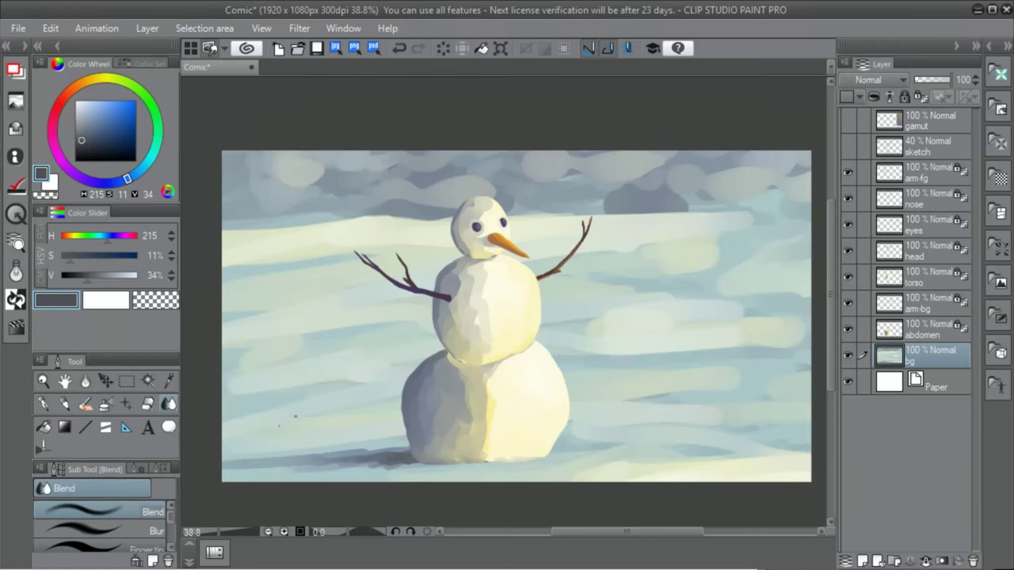
scroll(171, 522, "down", 1)
left_click(103, 520)
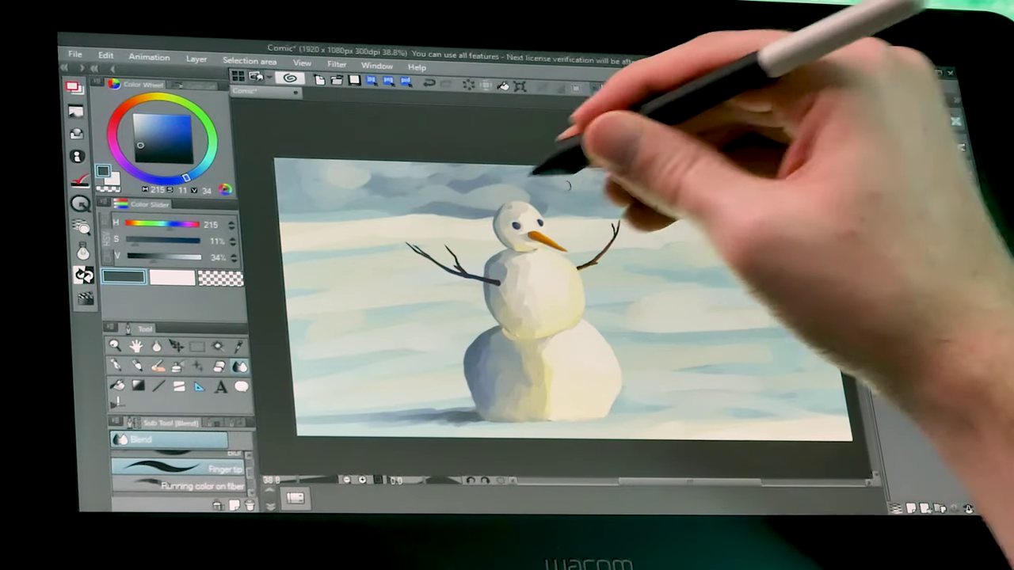
mouse_move(567, 186)
left_mouse_down()
mouse_move(322, 180)
mouse_move(320, 198)
mouse_move(510, 190)
mouse_move(546, 168)
mouse_move(715, 199)
left_mouse_up()
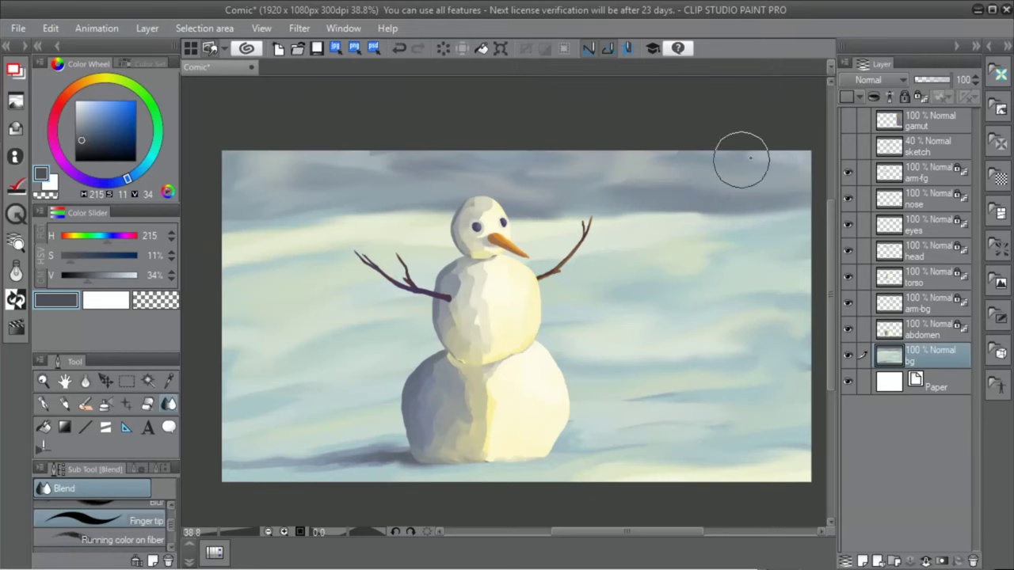
mouse_move(742, 159)
left_mouse_down()
mouse_move(301, 211)
mouse_move(221, 174)
left_mouse_up()
left_click_drag(333, 168, 467, 138)
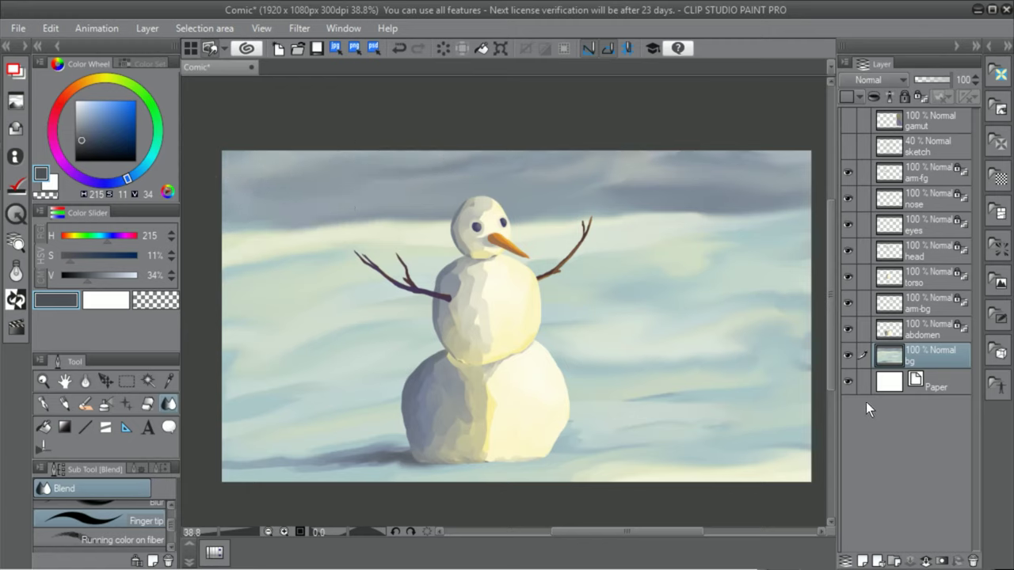
Paint small tree silhouettes along the horizon with the Oil paint brush in dark grey-blue (H 205, S 12%, V 38%)
left_click(396, 201, "alt")
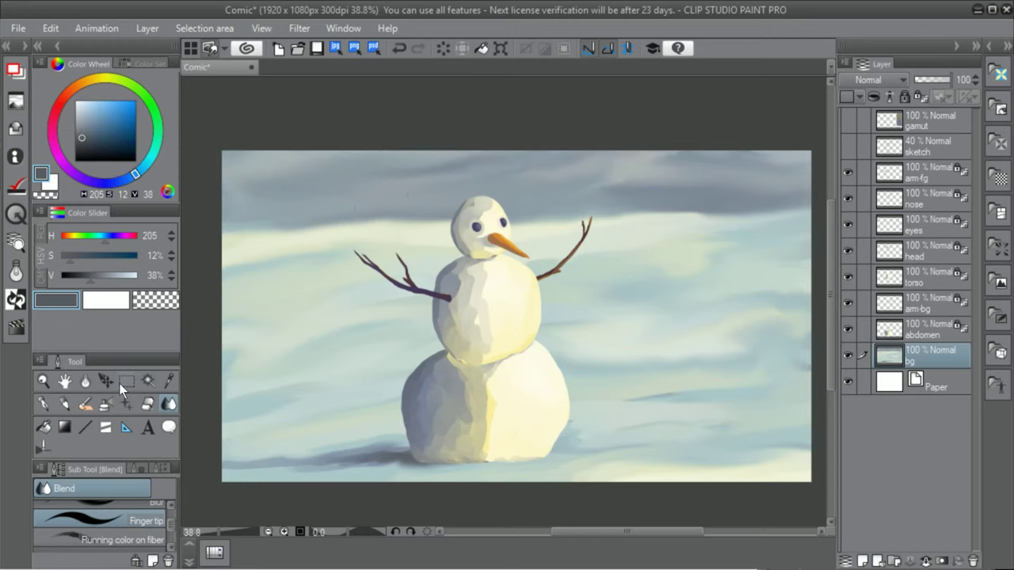
key("b")
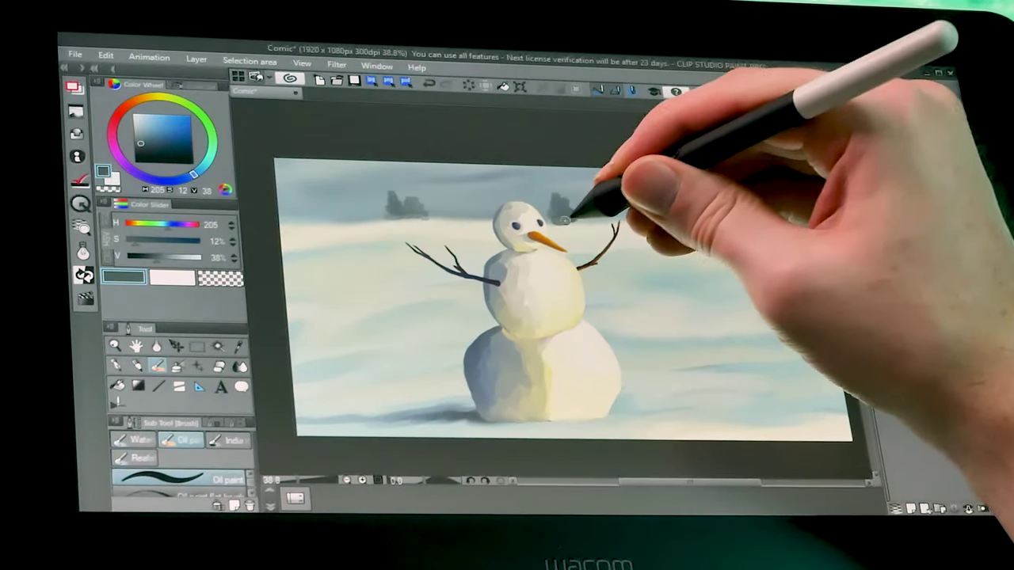
mouse_move(551, 192)
left_mouse_down()
mouse_move(563, 209)
mouse_move(613, 212)
left_mouse_up()
left_click_drag(679, 202, 690, 210)
left_click_drag(758, 201, 783, 209)
left_click_drag(309, 204, 314, 211)
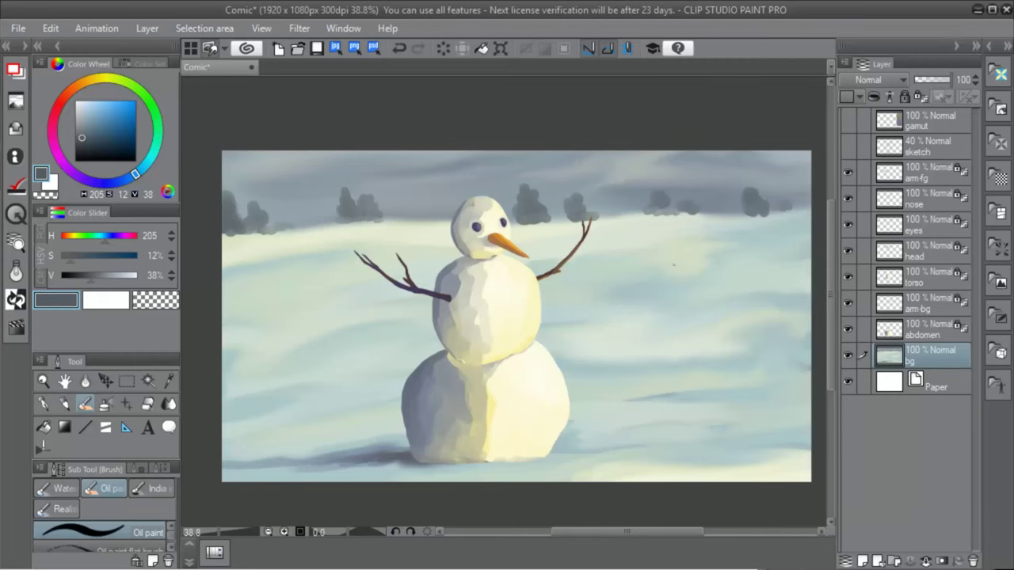
Dab faint cream highlights (H 54, S 15%, V 99%) onto the trees along the horizon
left_click(537, 402, "alt")
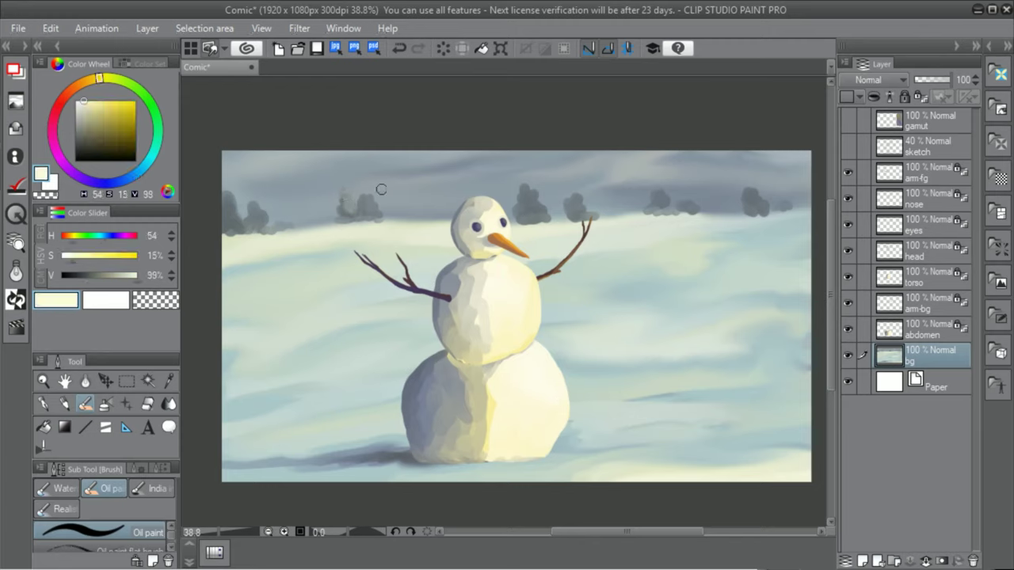
left_click_drag(254, 207, 261, 218)
left_click_drag(230, 192, 237, 228)
left_click_drag(526, 191, 539, 215)
left_click_drag(573, 198, 584, 216)
mouse_move(657, 195)
left_mouse_down()
mouse_move(666, 208)
mouse_move(697, 211)
left_mouse_up()
left_click_drag(754, 191, 764, 210)
left_click_drag(782, 204, 789, 209)
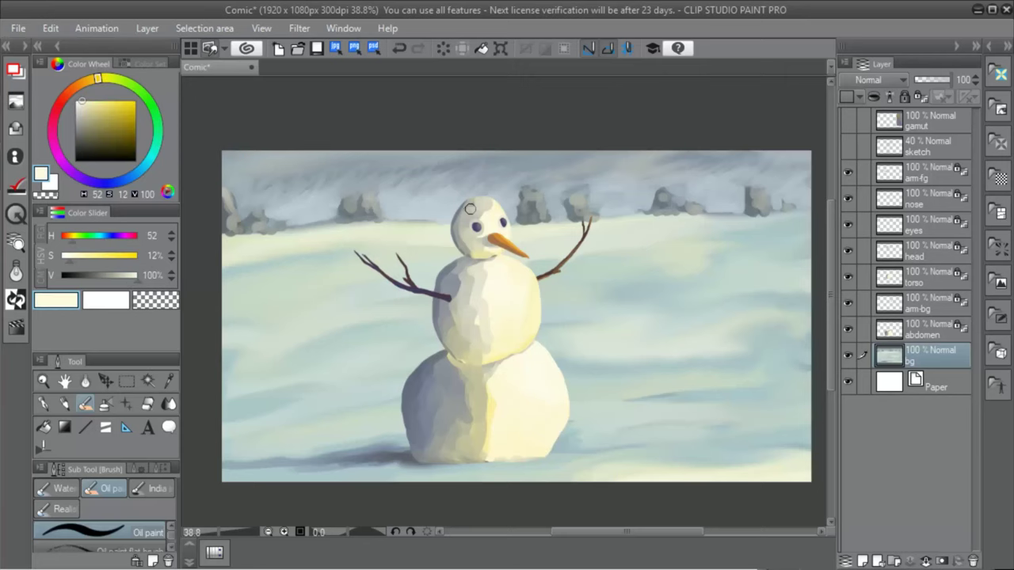
Brush cream mist streaks (H 52, S 12%, V 100%) around the distant trees and soften them with the Soothing watercolor blend tool
left_click_drag(404, 217, 453, 198)
left_click_drag(333, 216, 280, 218)
left_click_drag(509, 197, 513, 215)
mouse_move(561, 213)
left_mouse_down()
mouse_move(555, 191)
mouse_move(657, 190)
left_mouse_up()
left_click_drag(694, 207, 798, 183)
left_click_drag(757, 204, 804, 168)
left_click_drag(708, 174, 747, 175)
mouse_move(413, 193)
left_mouse_down()
mouse_move(469, 178)
mouse_move(401, 182)
left_mouse_up()
left_click_drag(236, 215, 267, 195)
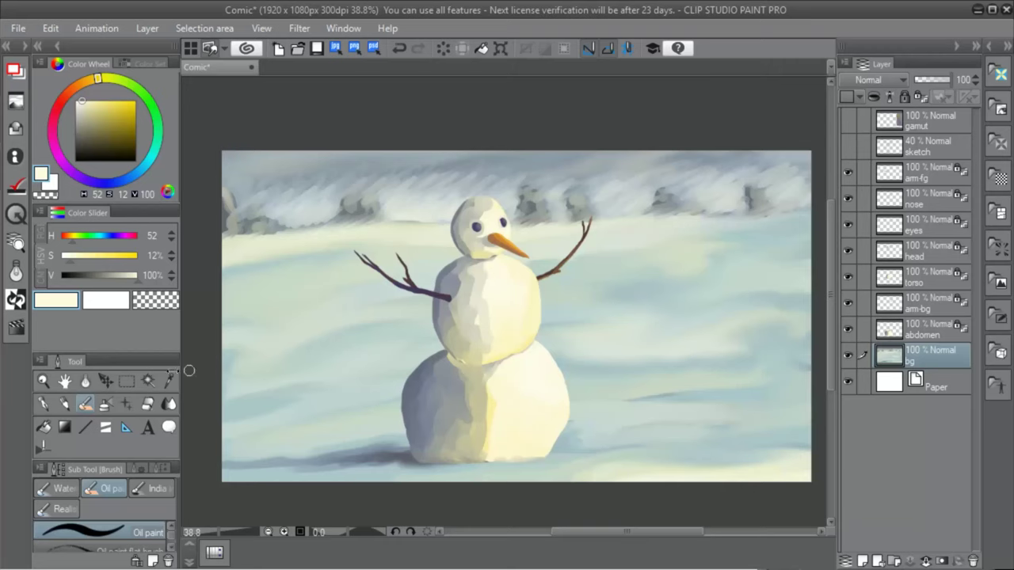
key("j")
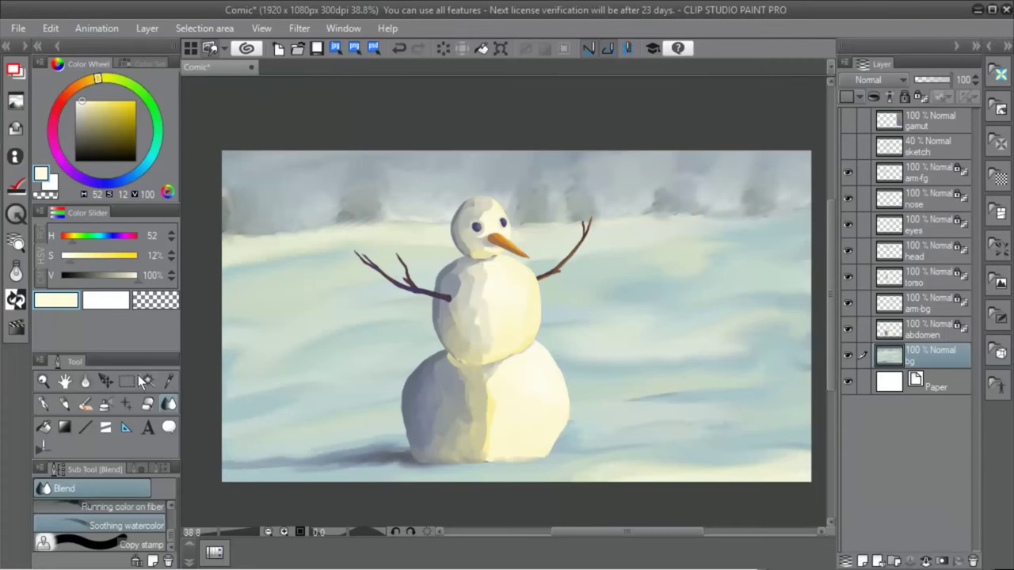
Paint bright cream snow highlights (H 51, S 11%, V 100%) along the horizon and across the slopes with the Oil paint brush
left_click(85, 403)
mouse_move(402, 229)
left_mouse_down()
mouse_move(726, 222)
mouse_move(720, 231)
left_mouse_up()
mouse_move(267, 249)
left_mouse_down()
mouse_move(374, 223)
mouse_move(436, 231)
left_mouse_up()
left_click_drag(436, 231, 205, 258)
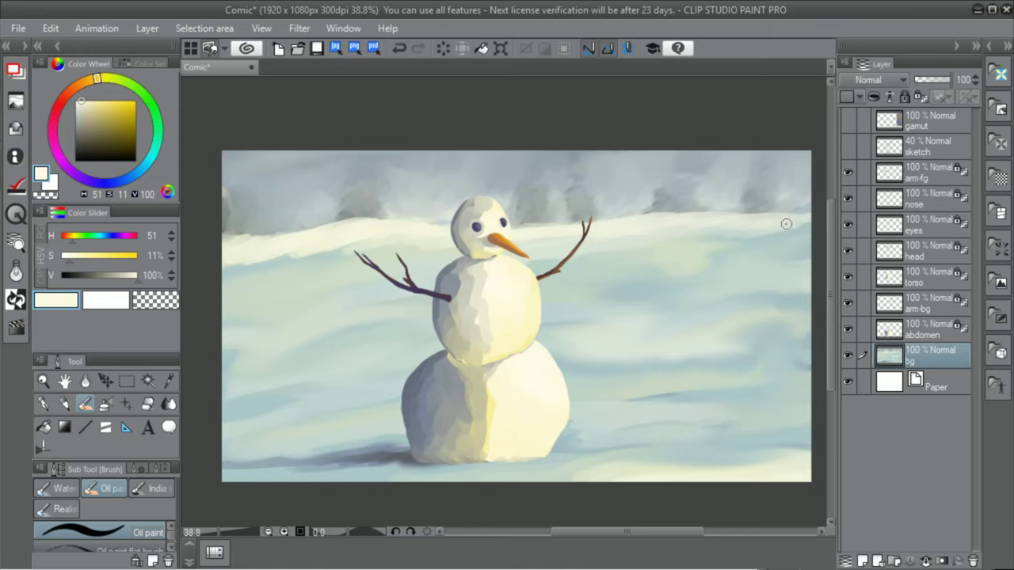
mouse_move(785, 224)
left_mouse_down()
mouse_move(640, 278)
mouse_move(515, 294)
left_mouse_up()
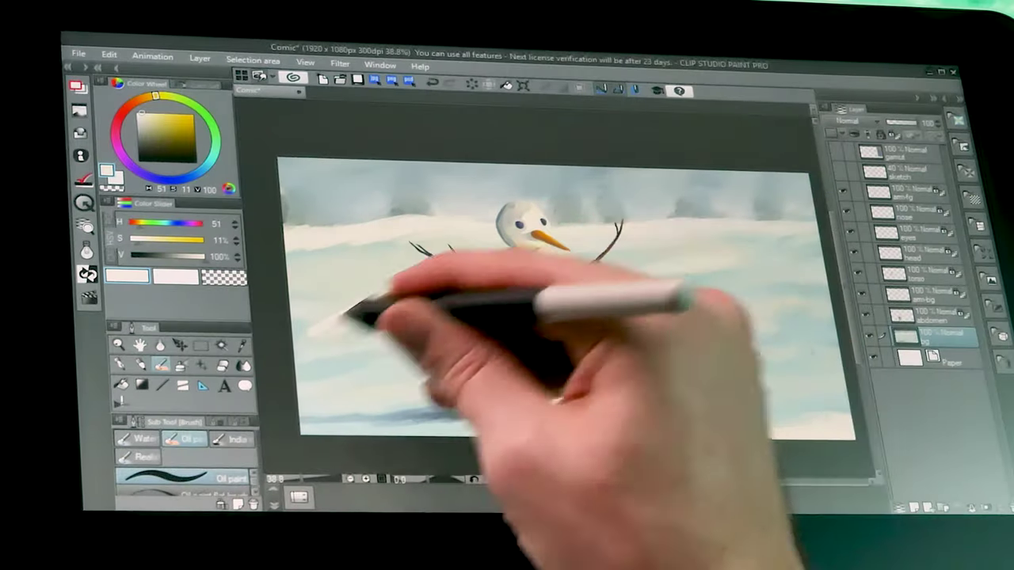
left_click_drag(347, 314, 371, 316)
left_click_drag(678, 272, 719, 322)
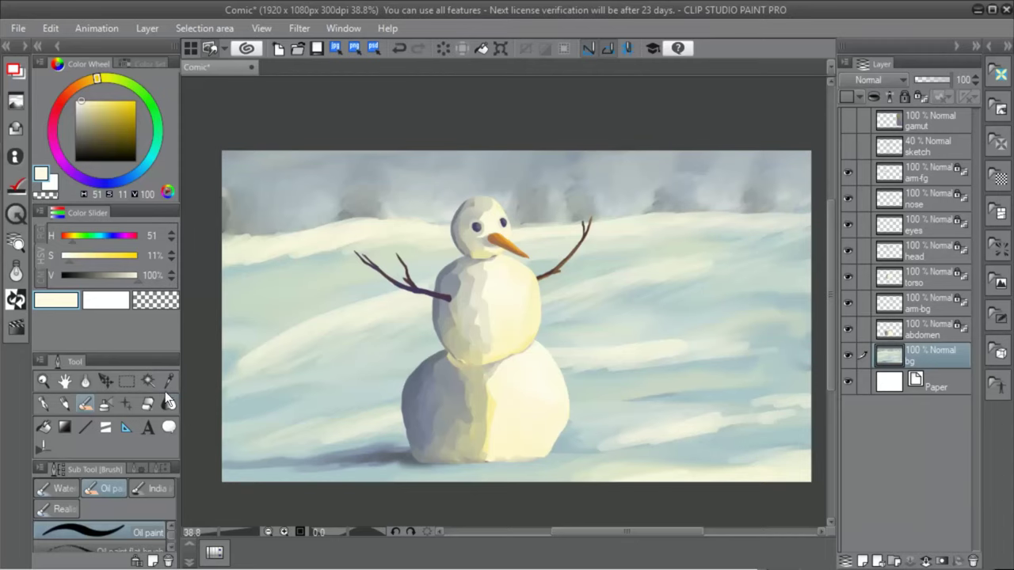
Soften the bright snow highlights into the slopes with the Soothing watercolor blend tool
key("j")
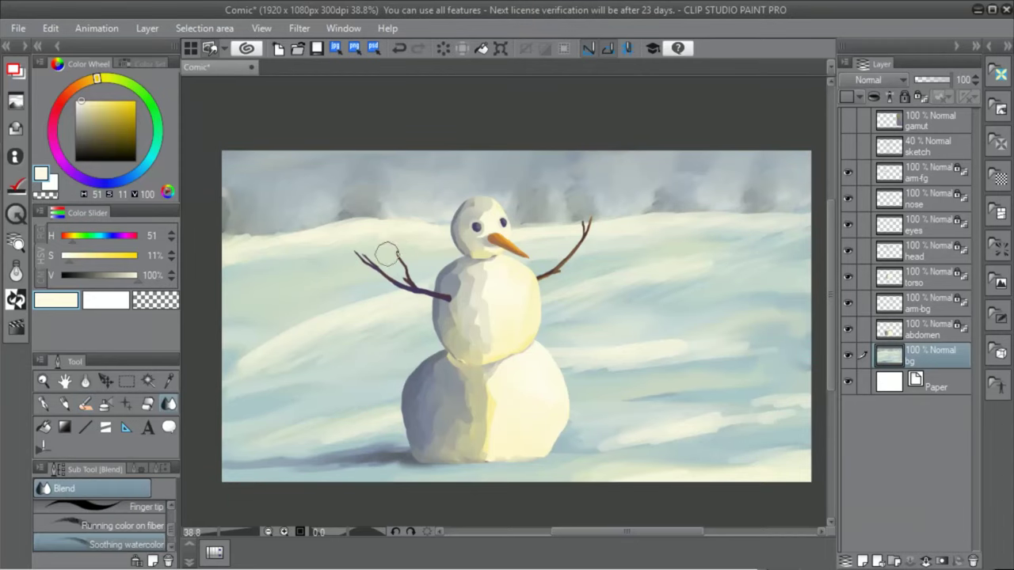
left_click_drag(363, 428, 438, 432)
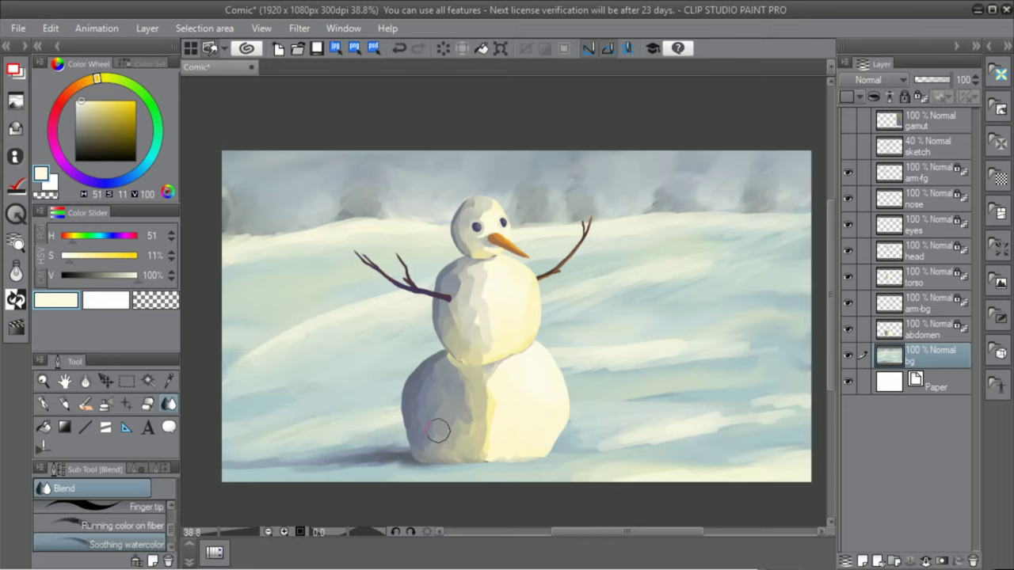
left_click_drag(578, 360, 739, 352)
left_click_drag(645, 434, 723, 408)
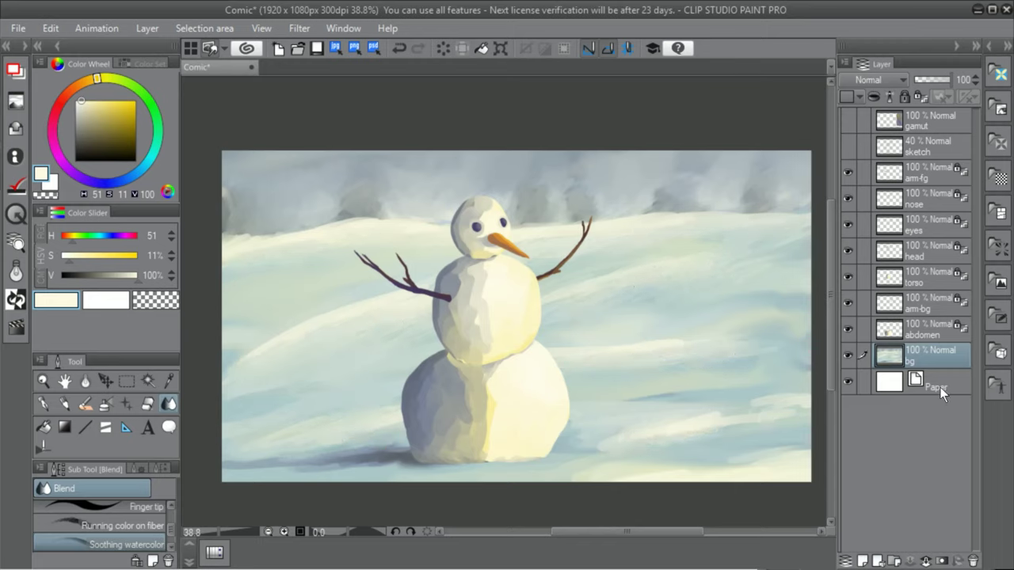
Soften the snow along the horizon, and blend the shading on the abdomen layer with Soothing watercolor
left_click_drag(280, 235, 331, 226)
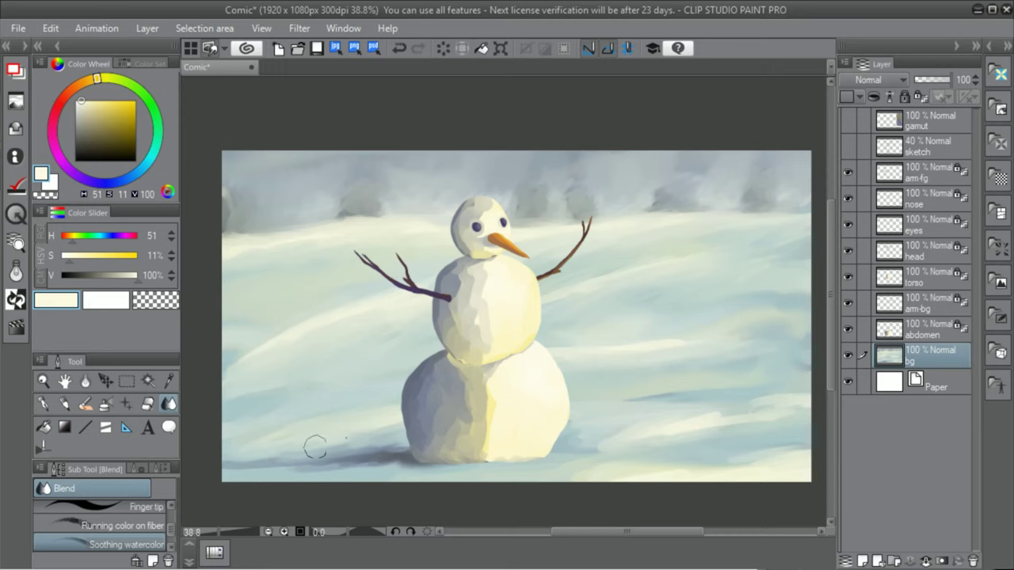
left_click(930, 329)
mouse_move(502, 403)
left_mouse_down()
mouse_move(488, 378)
mouse_move(482, 412)
mouse_move(458, 427)
mouse_move(418, 407)
left_mouse_up()
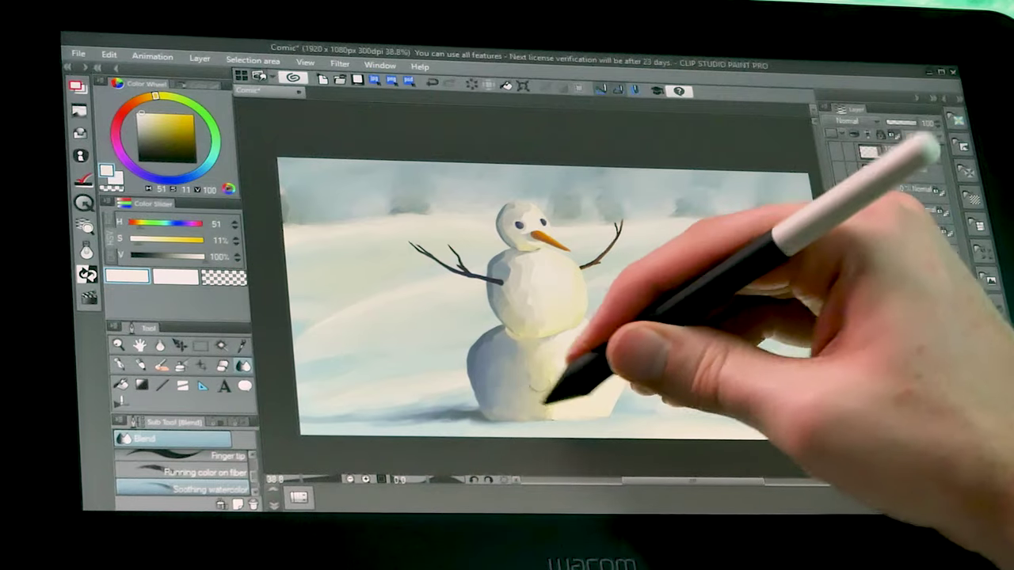
mouse_move(539, 387)
left_mouse_down()
mouse_move(558, 367)
mouse_move(576, 365)
mouse_move(515, 342)
mouse_move(576, 356)
mouse_move(512, 335)
left_mouse_up()
Smooth the hard shading edges on the torso and head and touch up the abdomen with Soothing watercolor
left_click(928, 283)
mouse_move(509, 276)
left_mouse_down()
mouse_move(505, 308)
mouse_move(520, 323)
mouse_move(544, 316)
mouse_move(532, 268)
mouse_move(513, 252)
mouse_move(503, 282)
mouse_move(496, 265)
mouse_move(501, 305)
mouse_move(559, 294)
left_mouse_up()
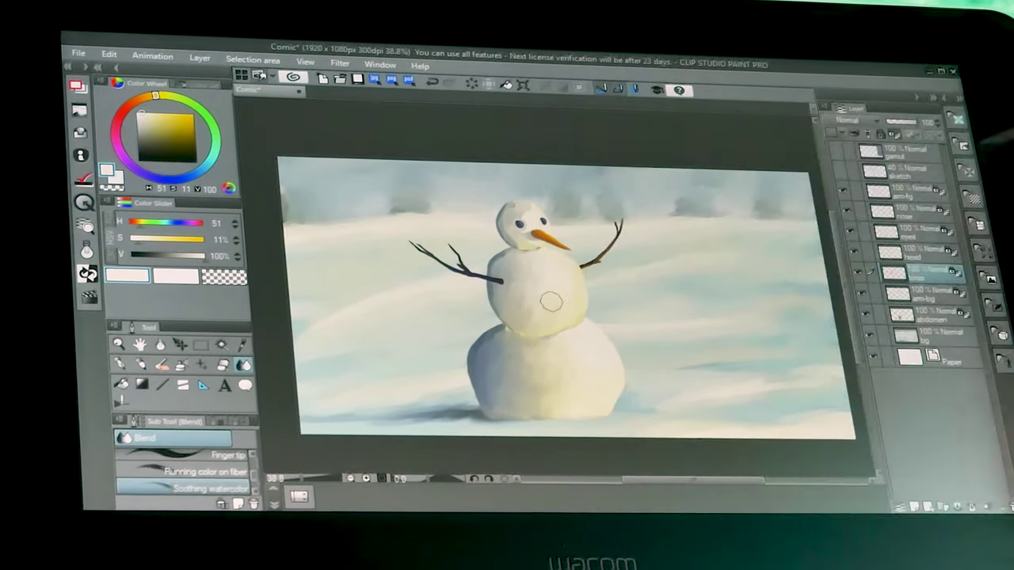
left_click(919, 252)
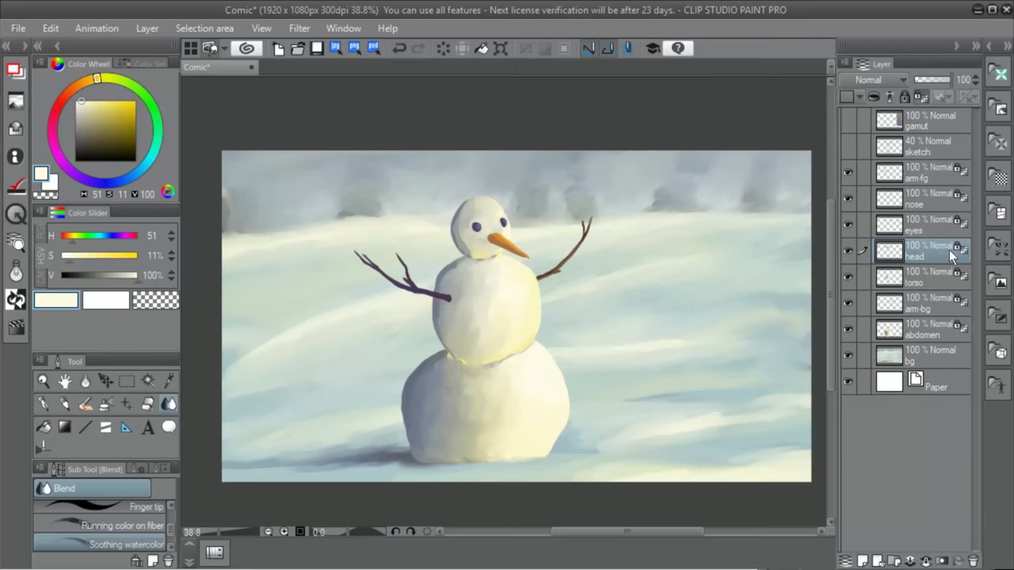
left_click(919, 329)
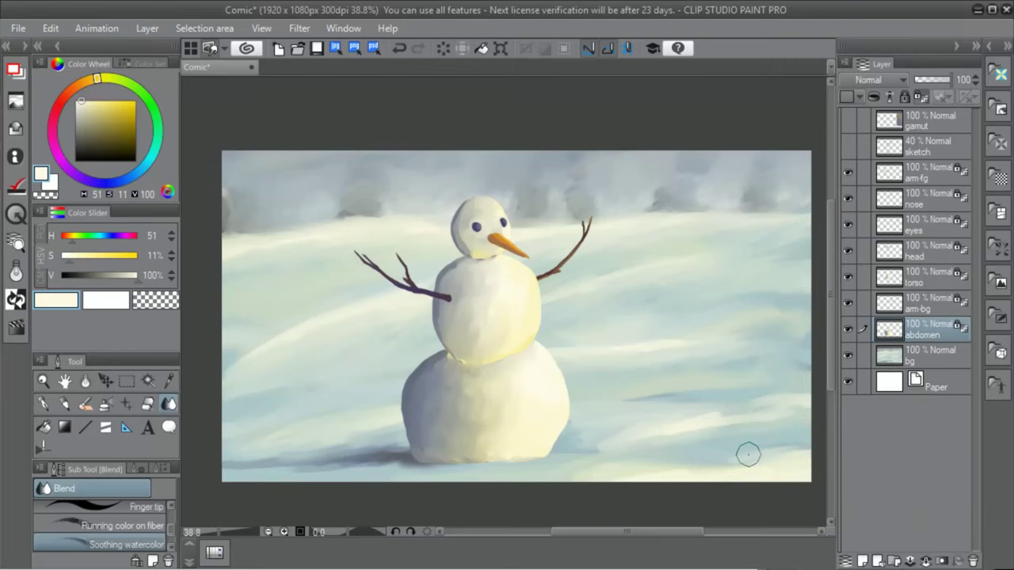
left_click(899, 285)
left_click(902, 252)
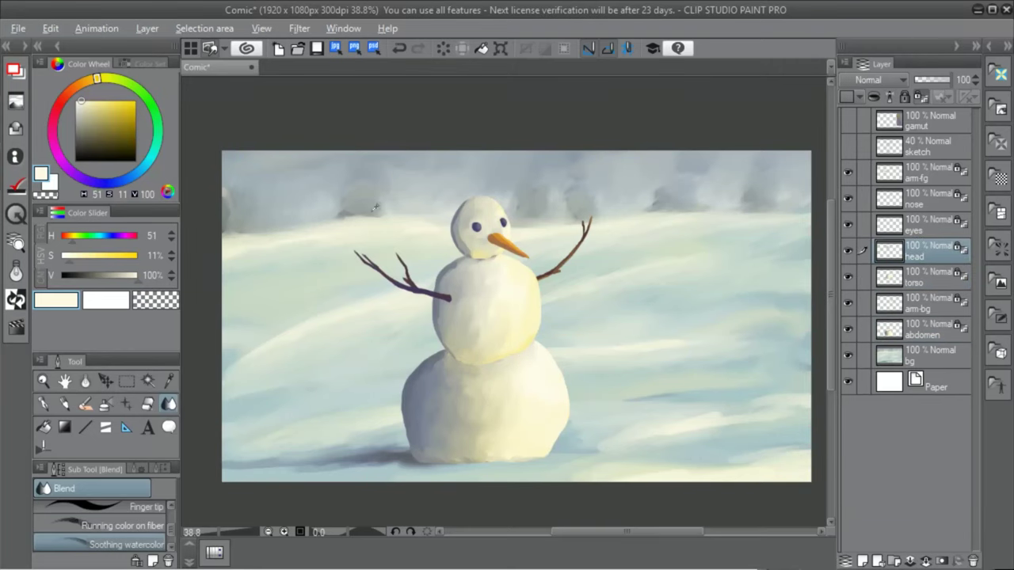
Shade the head's dark edge with blue-grey (H 213, S 8%, V 57%) Oil paint, and blend the torso's shaded side with Soothing watercolor
left_click(456, 225, "alt")
key("b")
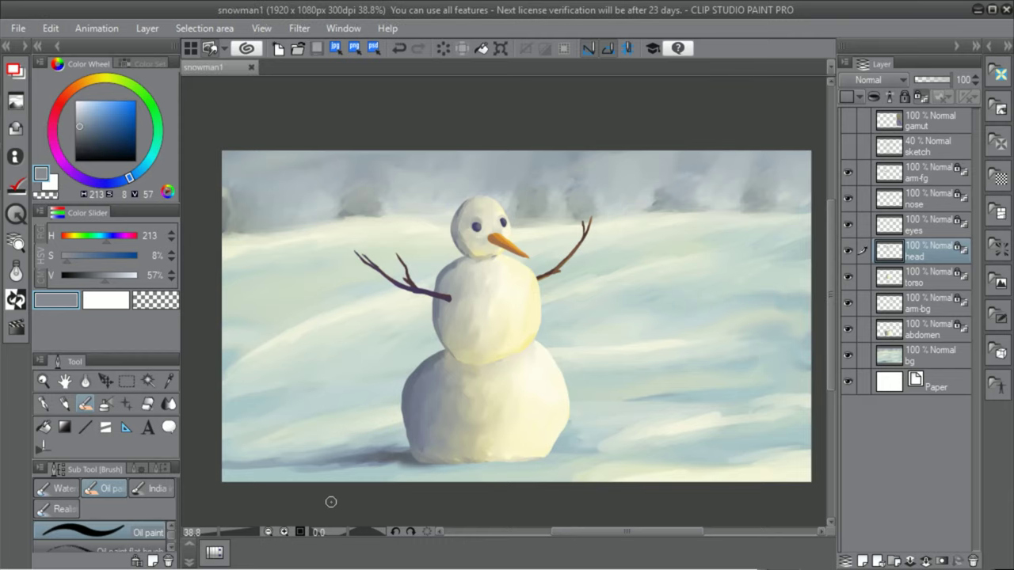
left_click_drag(220, 532, 229, 534)
left_click_drag(412, 261, 508, 319)
left_click(169, 403)
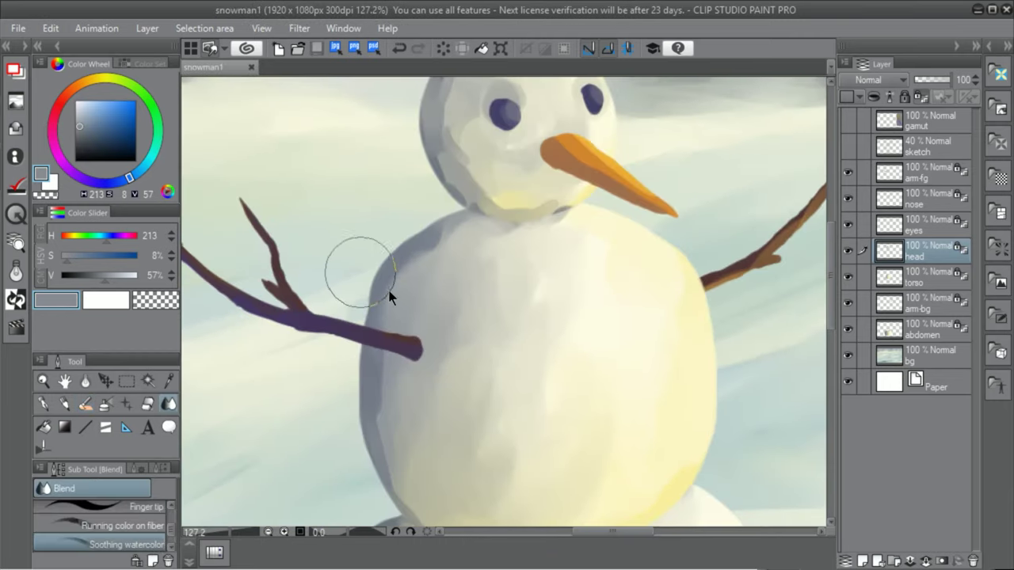
left_click(396, 356, "ctrl+shift")
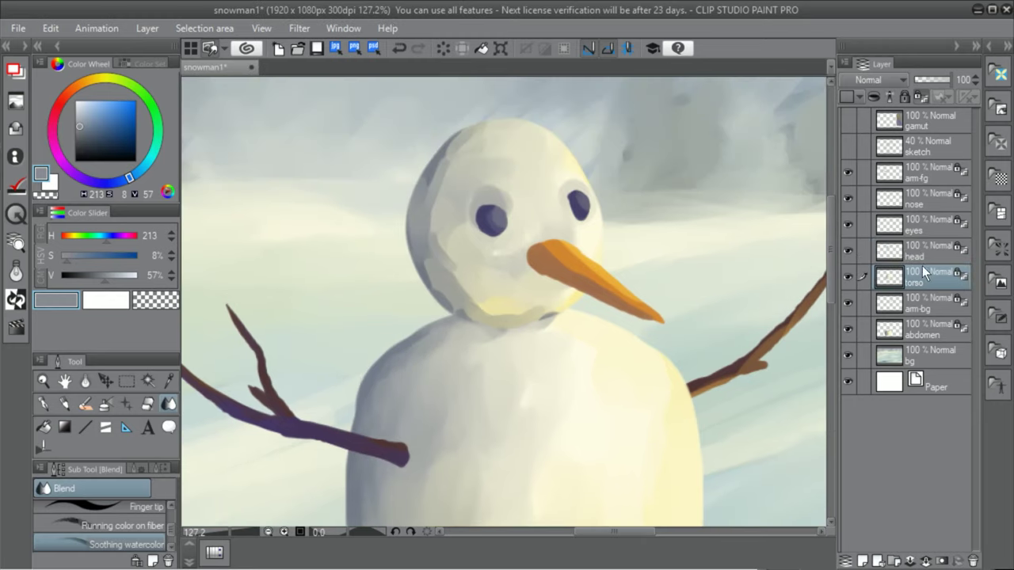
Blend the shadow along the head's dark side and chin on the head layer with Soothing watercolor
left_click(913, 253)
left_click_drag(447, 159, 439, 172)
left_click_drag(446, 283, 519, 304)
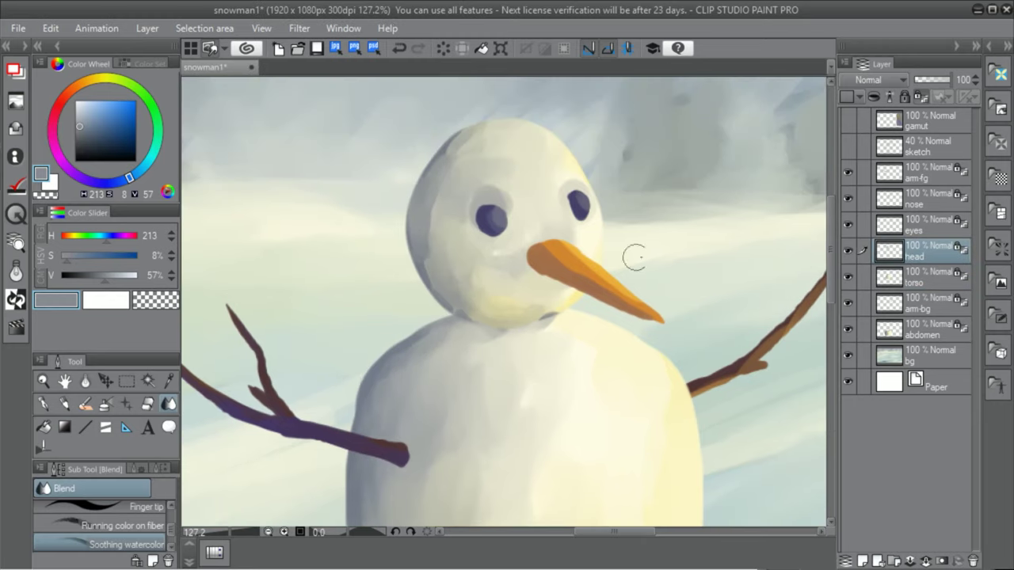
left_click_drag(547, 507, 566, 166)
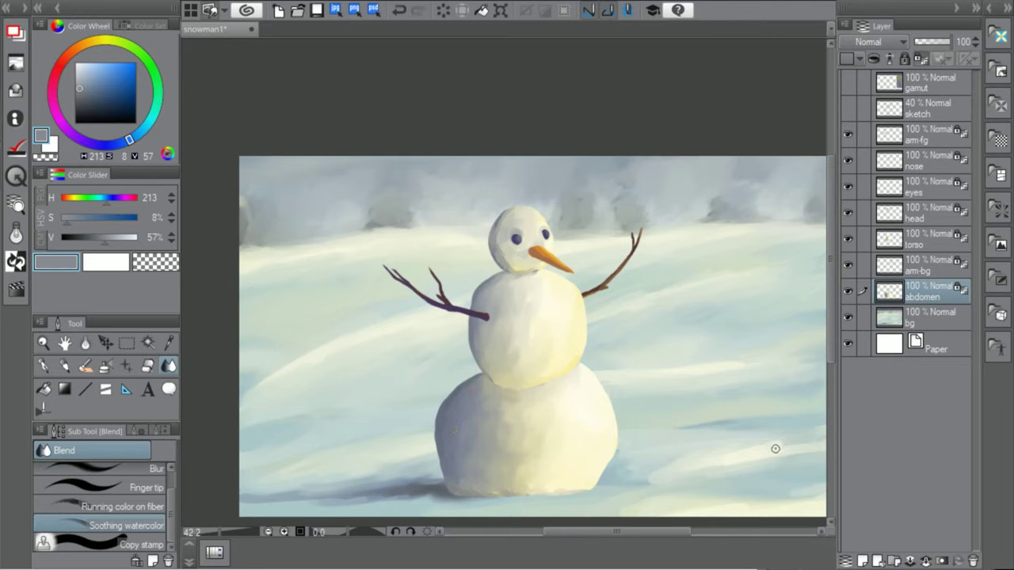
Refine the misty background trees with thin grey (H 192, S 6%, V 61%) Oil paint strokes, and blend them into the sky with Soothing watercolor
left_click(86, 368)
left_click(399, 320, "alt")
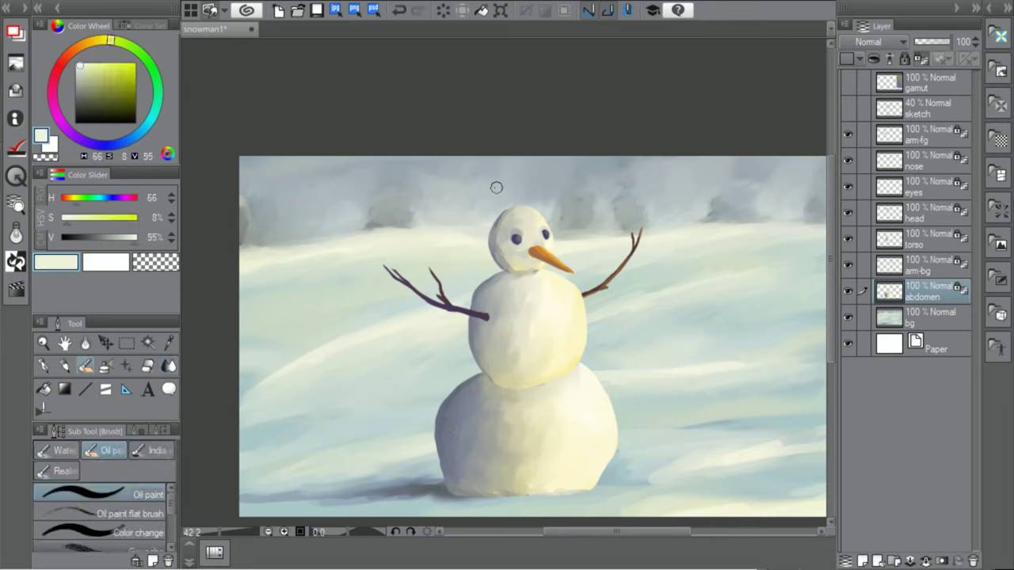
left_click(425, 219, "alt")
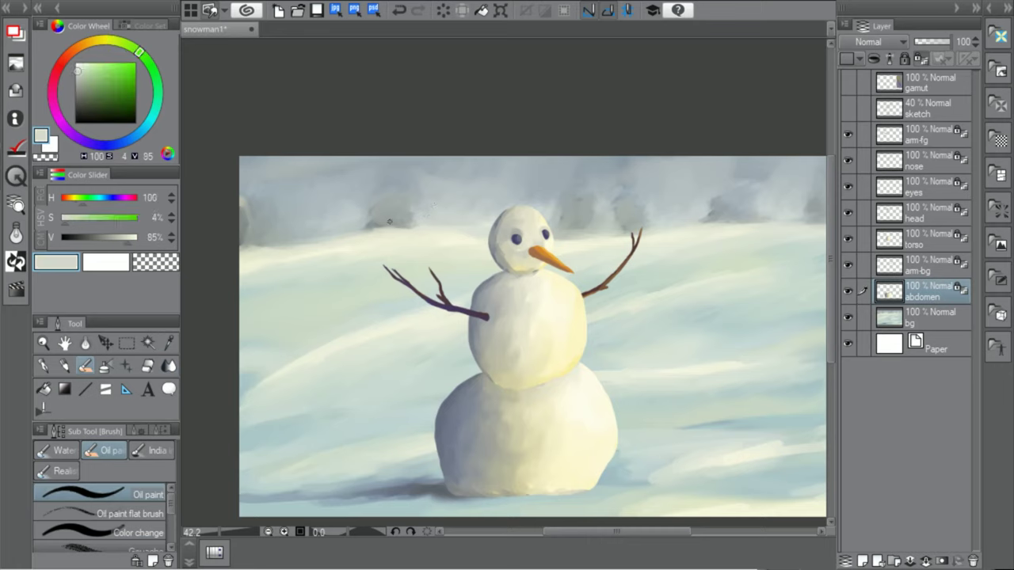
key("alt+bracketleft")
left_click(445, 181, "alt")
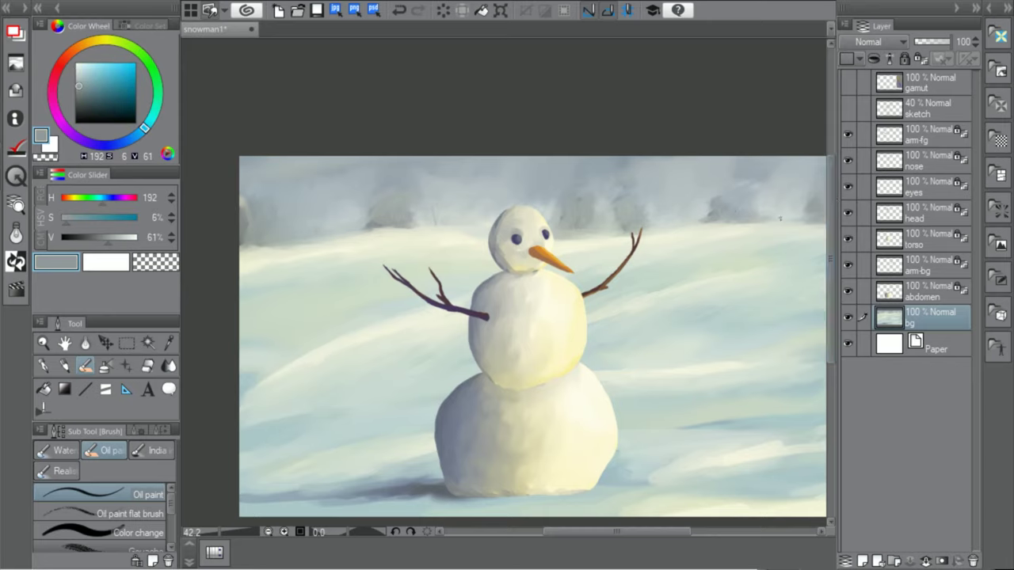
key("Tab")
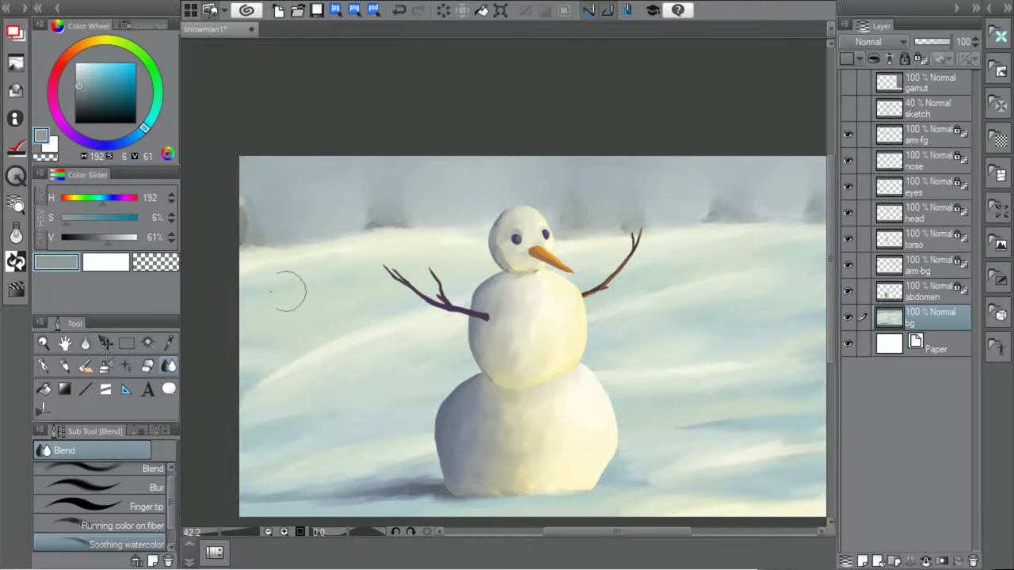
Touch up the snow edge along the horizon with cream (H 57, S 9%, V 96%) Oil paint, undoing one stroke
key("Tab")
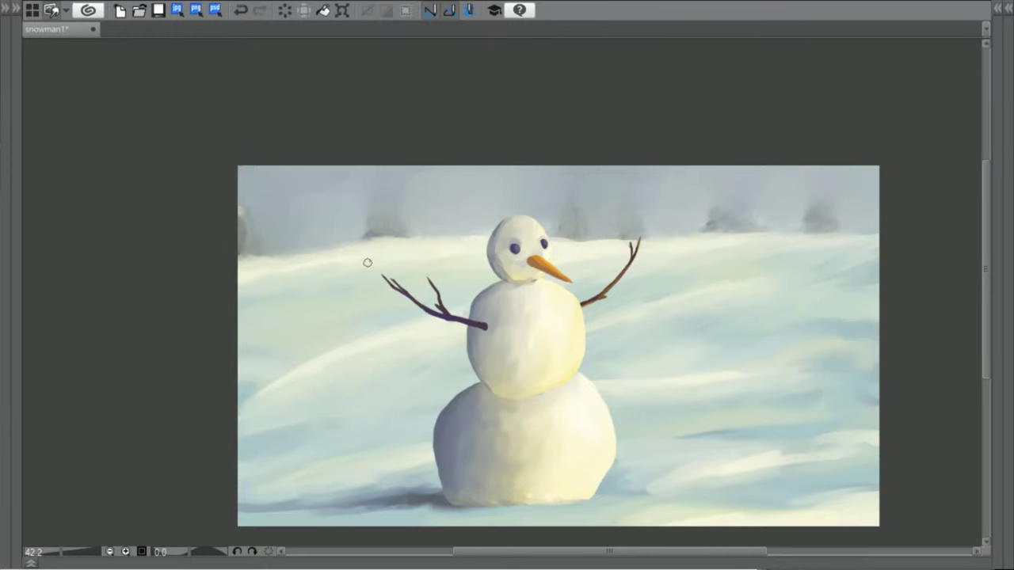
key("ctrl+z")
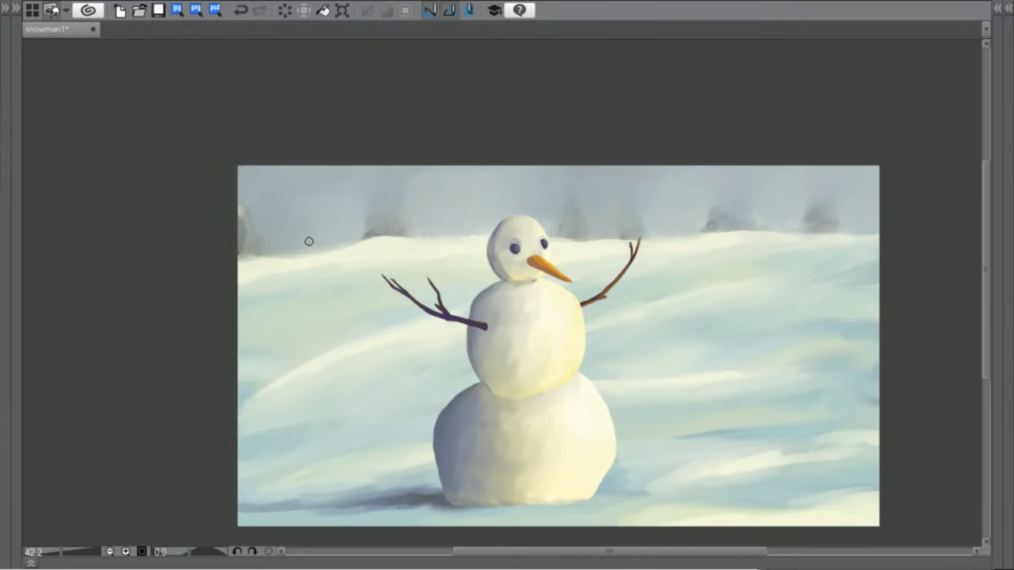
key("Tab")
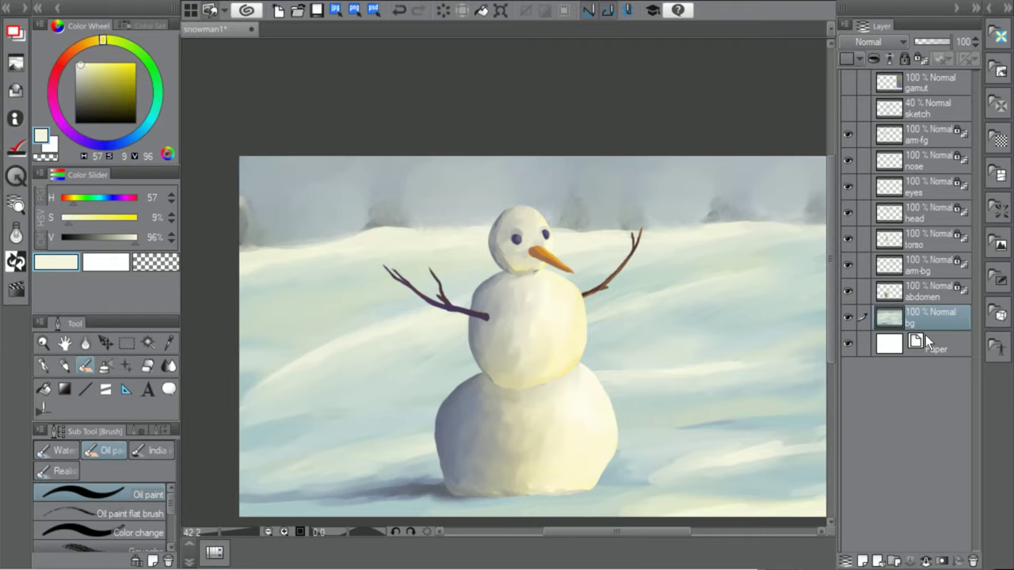
Airbrush a dark grey fade across the sky's upper edge and cream mist (H 60, S 9%, V 94%) over the treeline and slopes with Soft
left_click(105, 366)
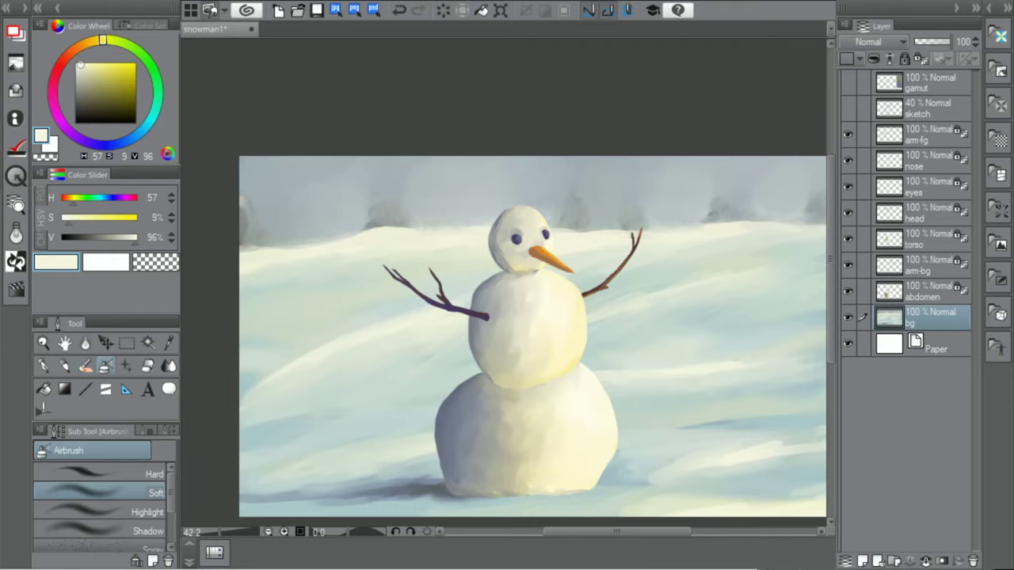
key("Tab")
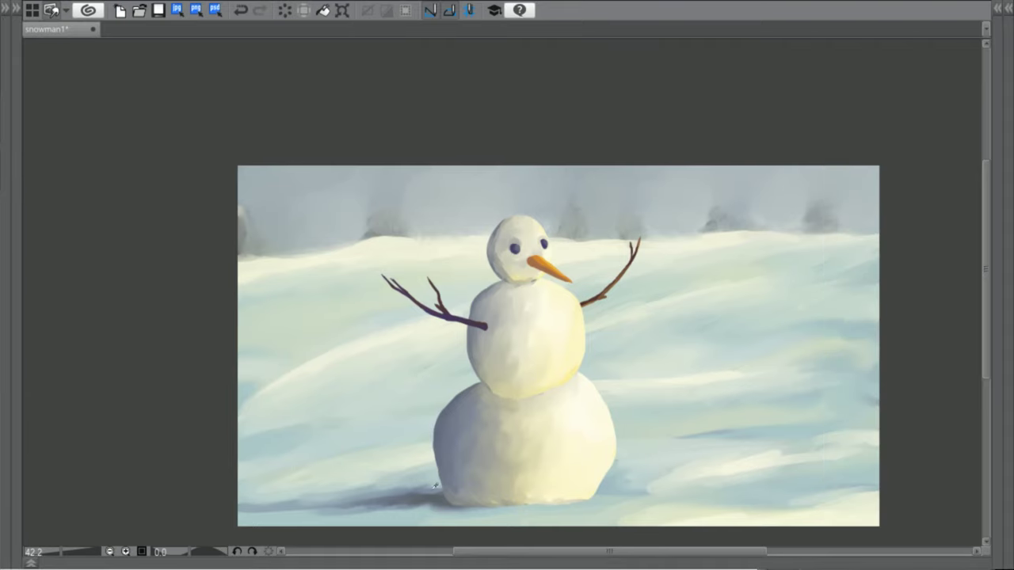
left_click_drag(445, 174, 294, 158)
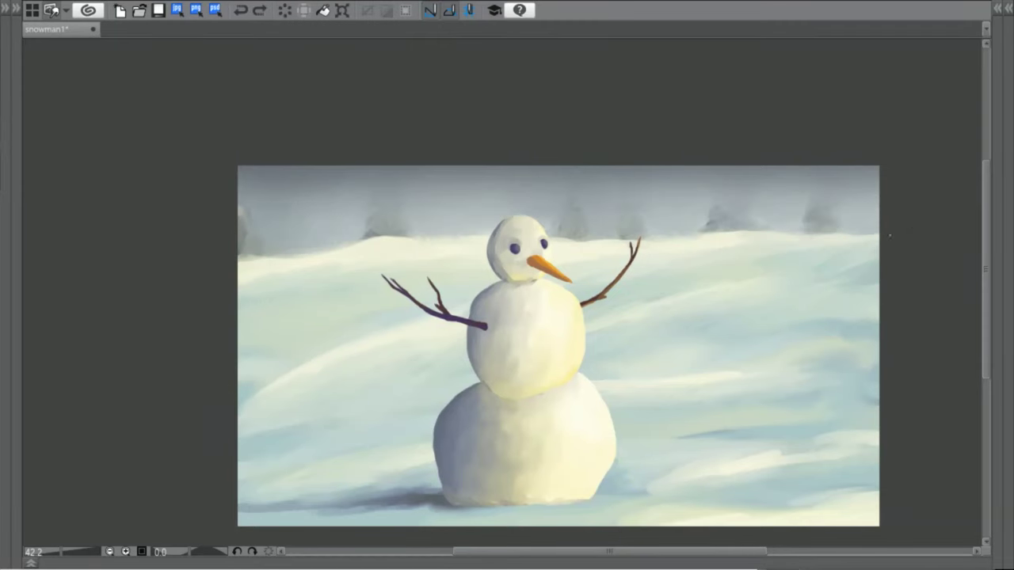
mouse_move(891, 257)
left_mouse_down("ctrl+alt")
mouse_move(858, 231)
mouse_move(835, 163)
left_mouse_up("ctrl+alt")
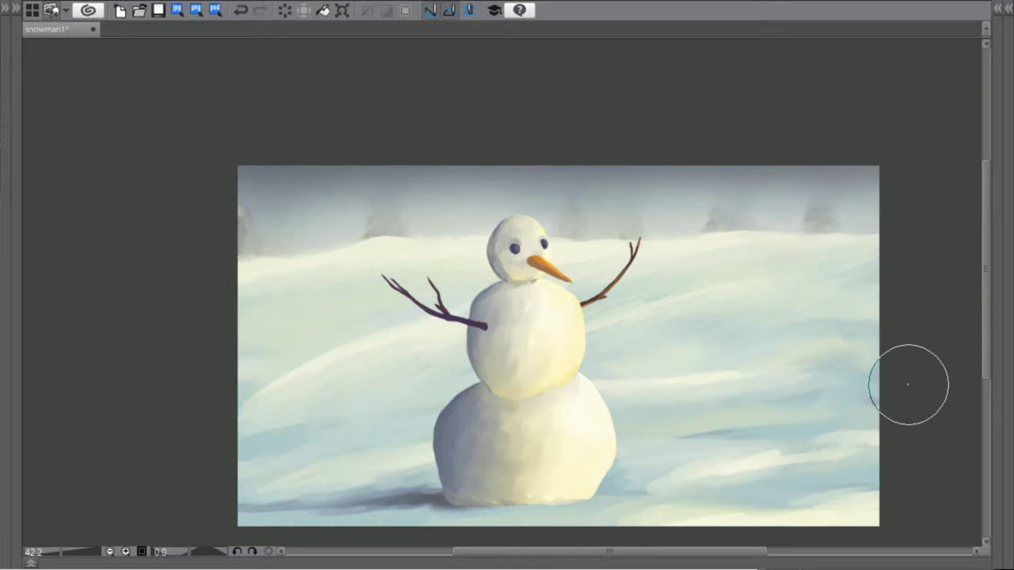
key("Tab")
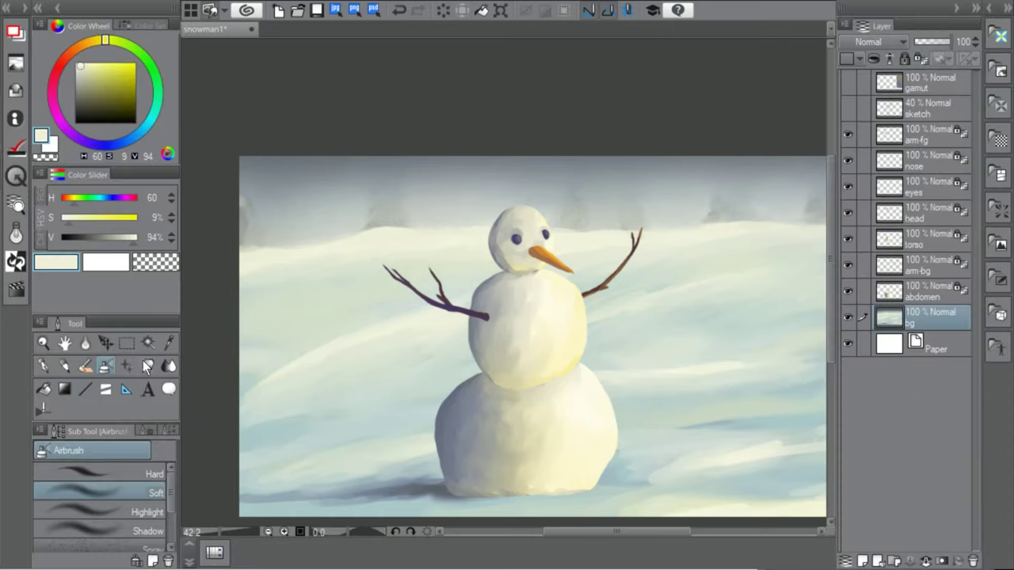
Blend the bright snow streaks and the treeline into softer slopes on the bg layer with Soothing watercolor
key("Tab")
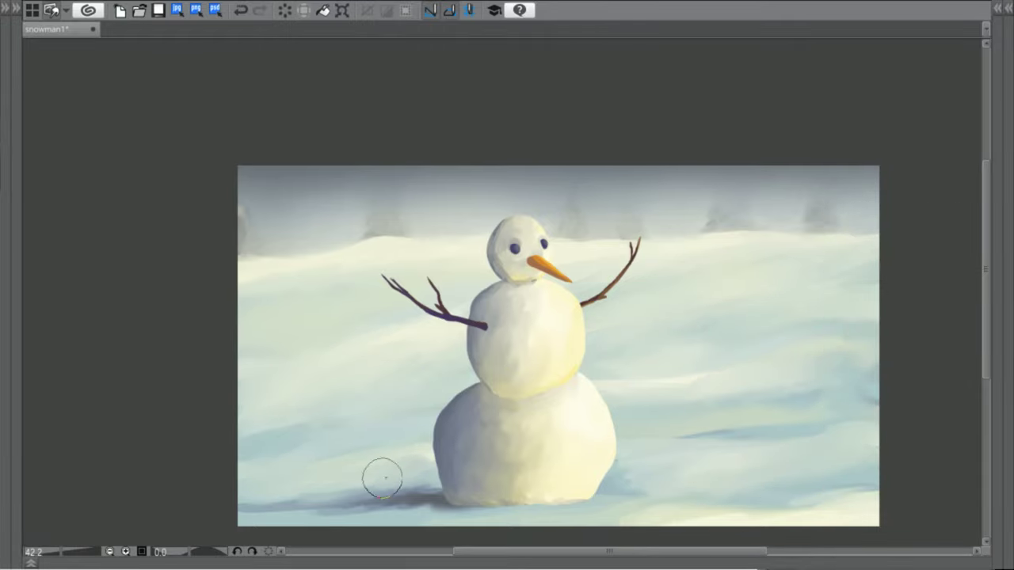
left_click_drag(875, 477, 763, 494)
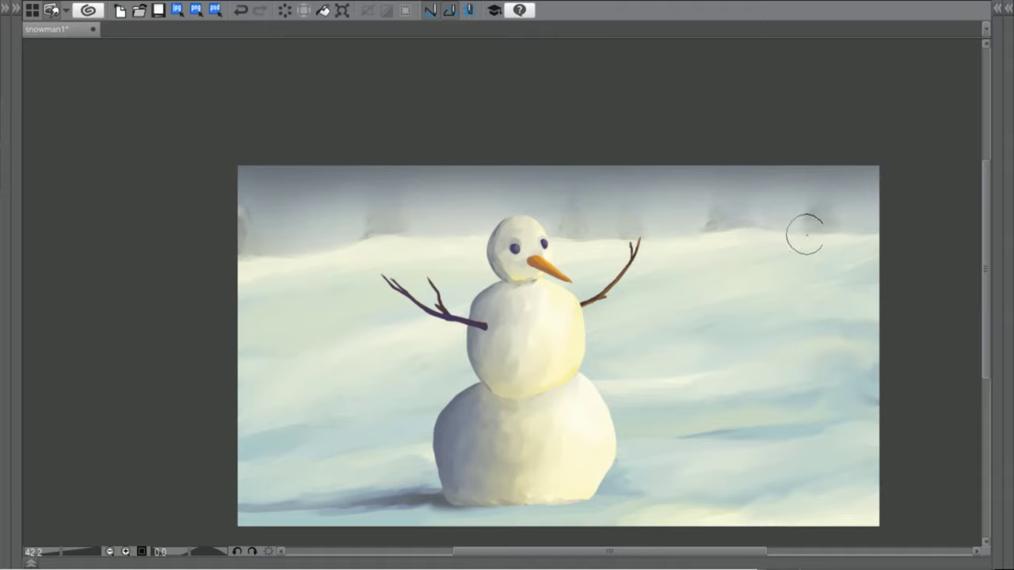
key("Tab")
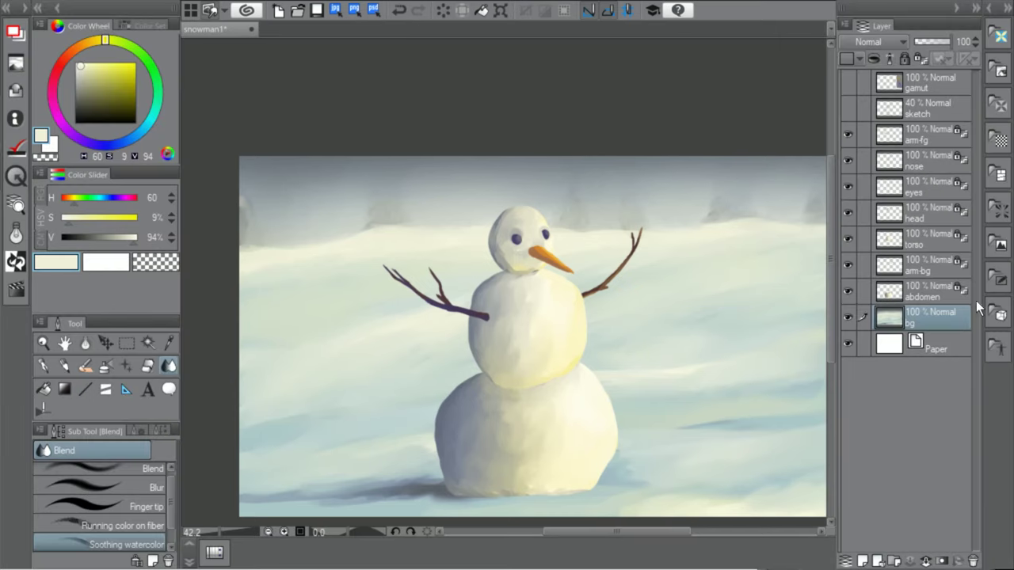
Unlock transparent pixels on the abdomen, torso and head layers
left_click(931, 295)
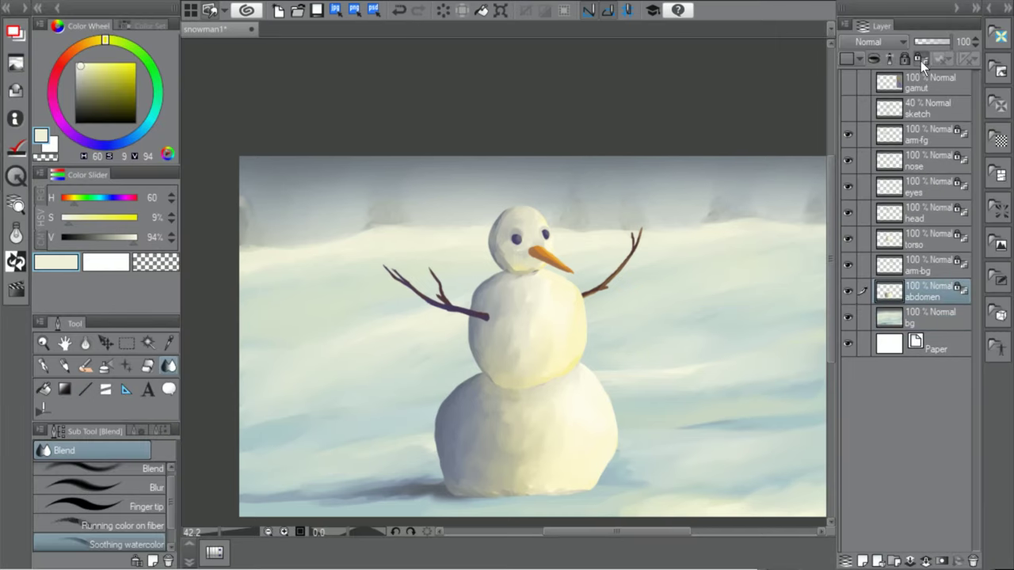
left_click(932, 240)
left_click(926, 162)
left_click(935, 134)
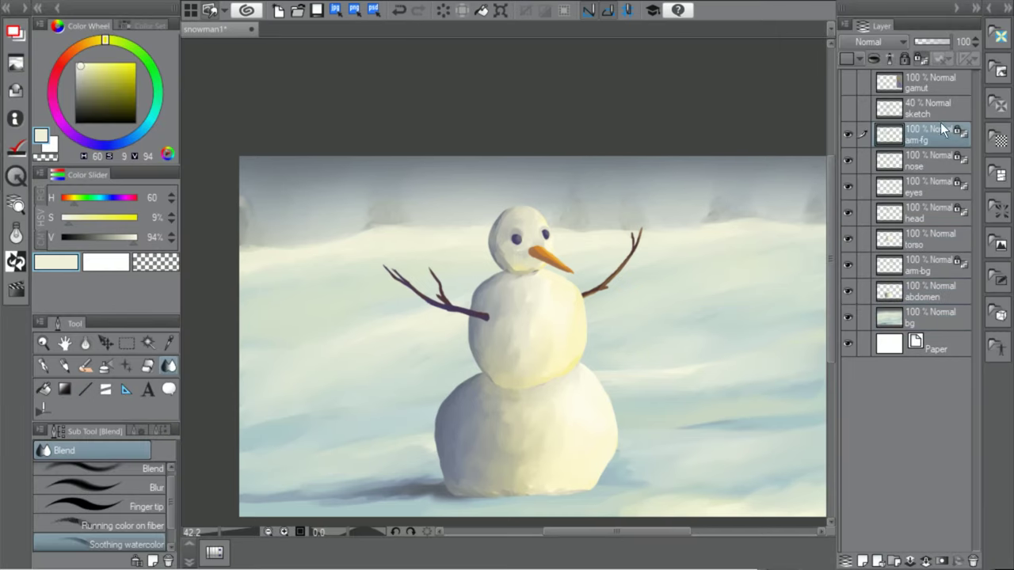
left_click(918, 210)
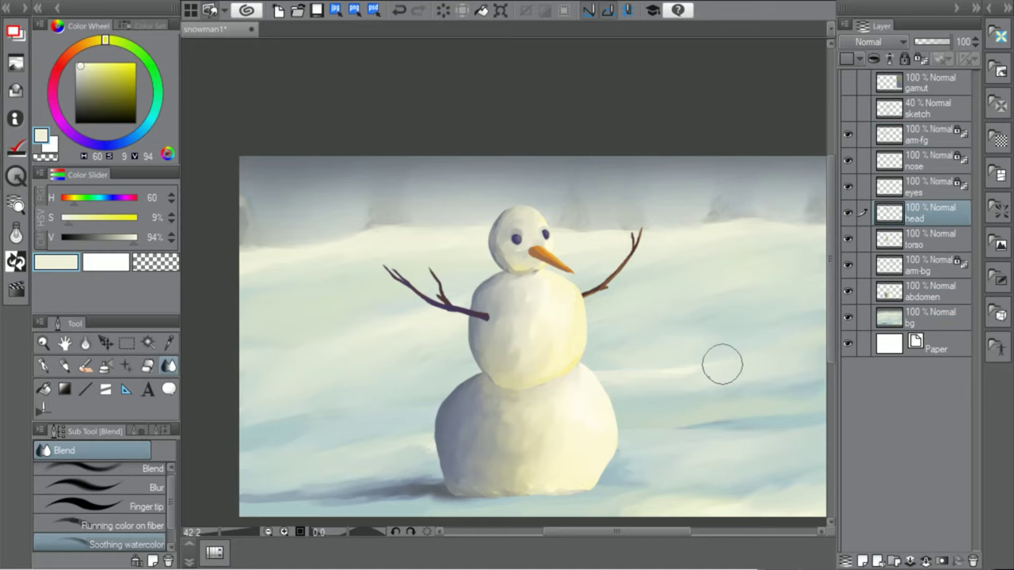
Soften the outer edges of the torso and abdomen into their surroundings with Soothing watercolor
left_click_drag(221, 532, 228, 532)
key("Tab")
left_click_drag(733, 393, 670, 452)
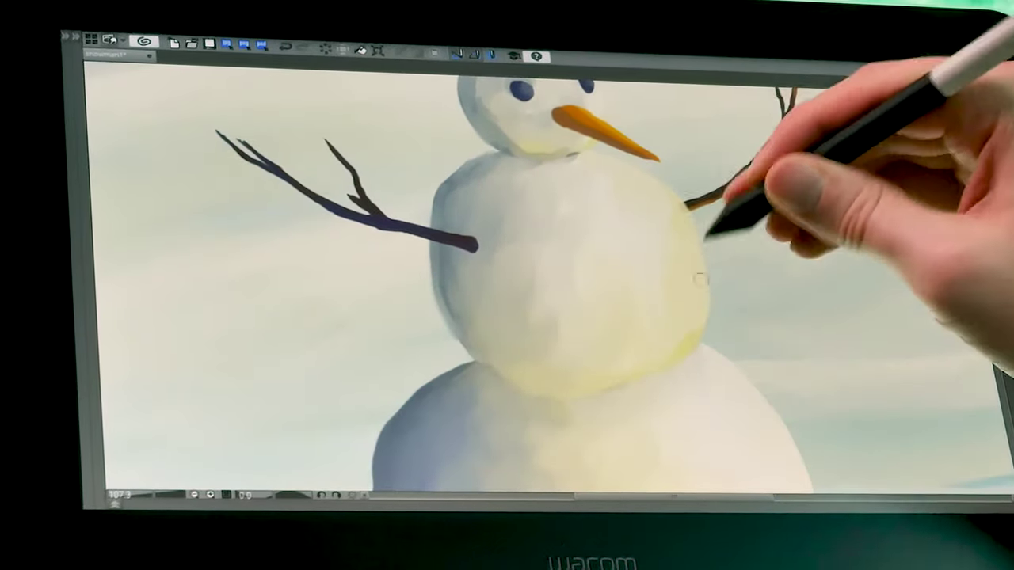
key("Tab")
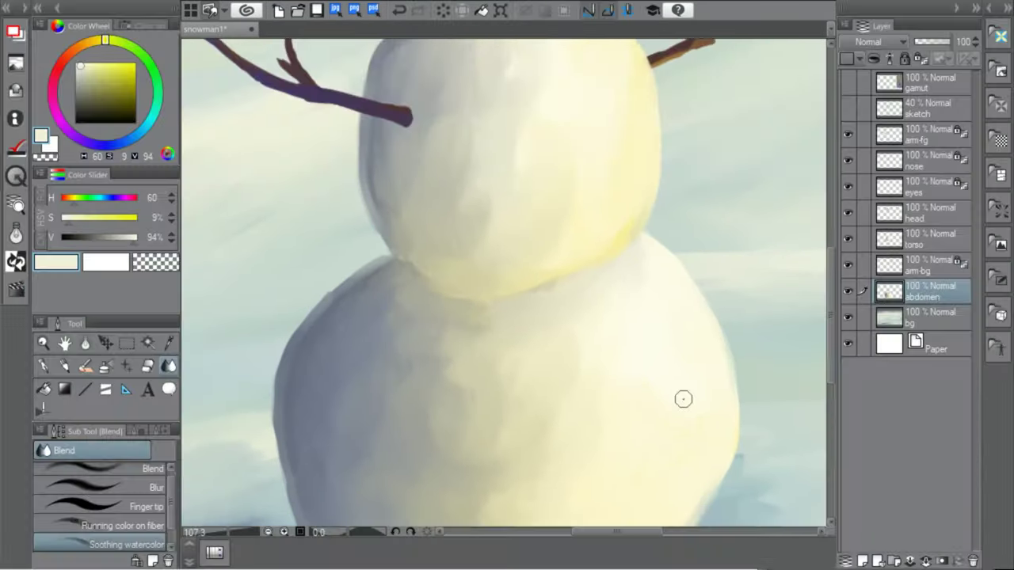
Soften the head's outline and remaining shading on the head layer with Soothing watercolor
scroll(681, 404, "down", 4)
scroll(644, 421, "up", 3)
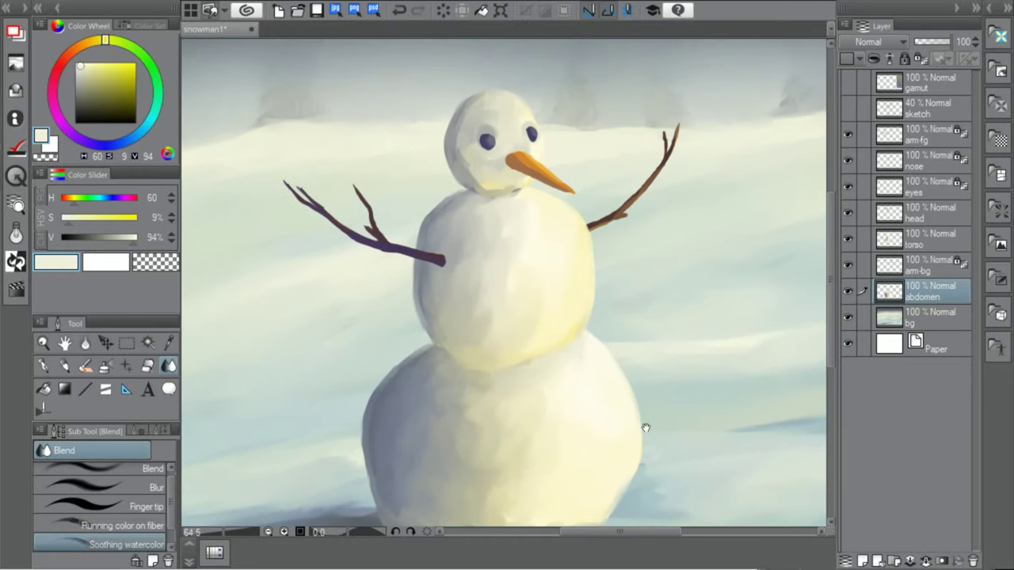
left_click_drag(646, 428, 641, 495)
left_click(885, 213)
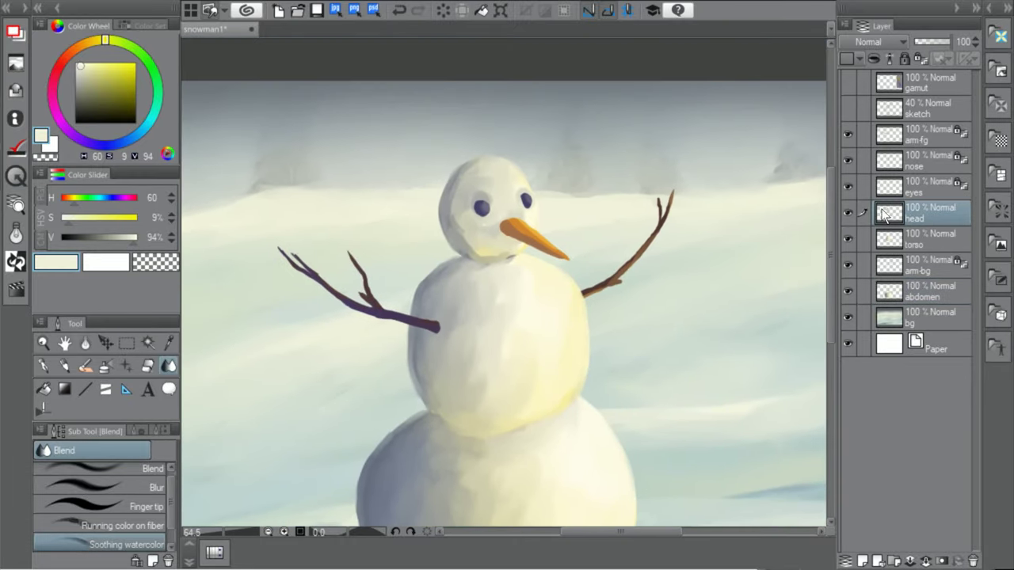
Unlock transparent pixels on the nose and eyes layers, and soften their edges with Soothing watercolor
left_click(936, 156)
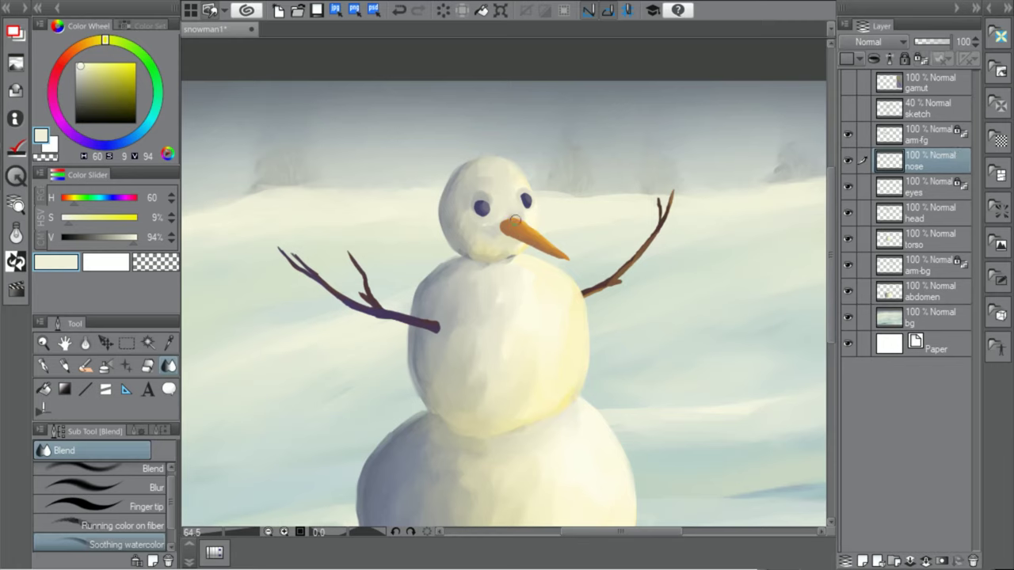
left_click(941, 182)
left_click(920, 59)
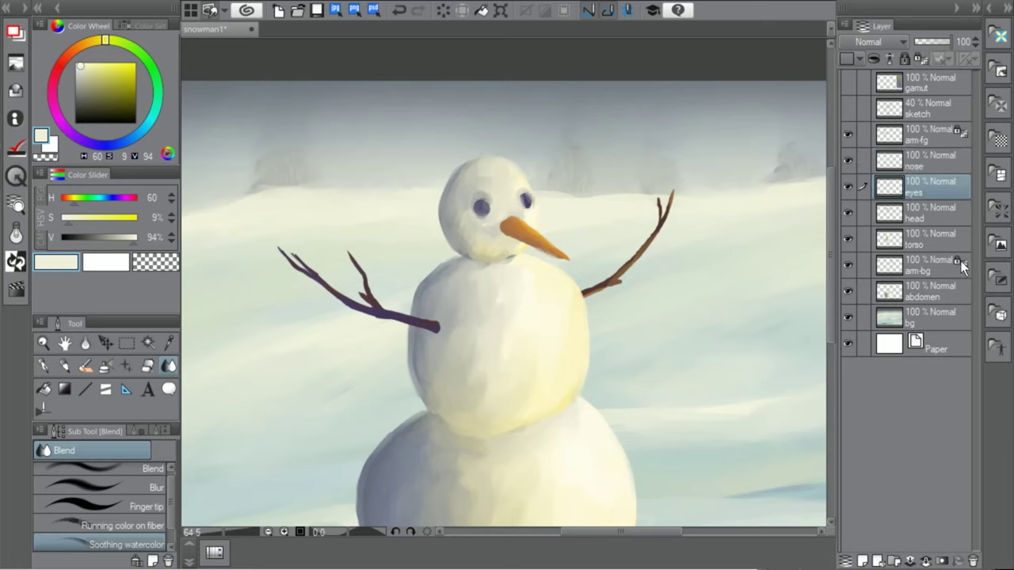
Unlock transparent pixels on the arm-bg and arm-fg layers, and soften the arms' edges with Soothing watercolor
left_click(961, 262)
left_click(922, 41)
left_click(934, 134)
key("ctrl+z")
key("ctrl+z")
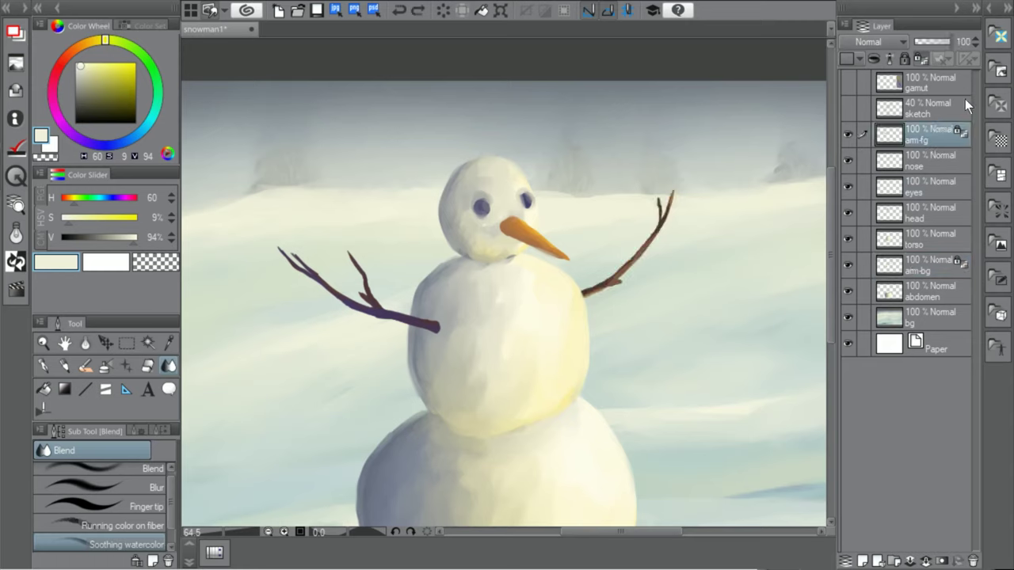
left_click(923, 258)
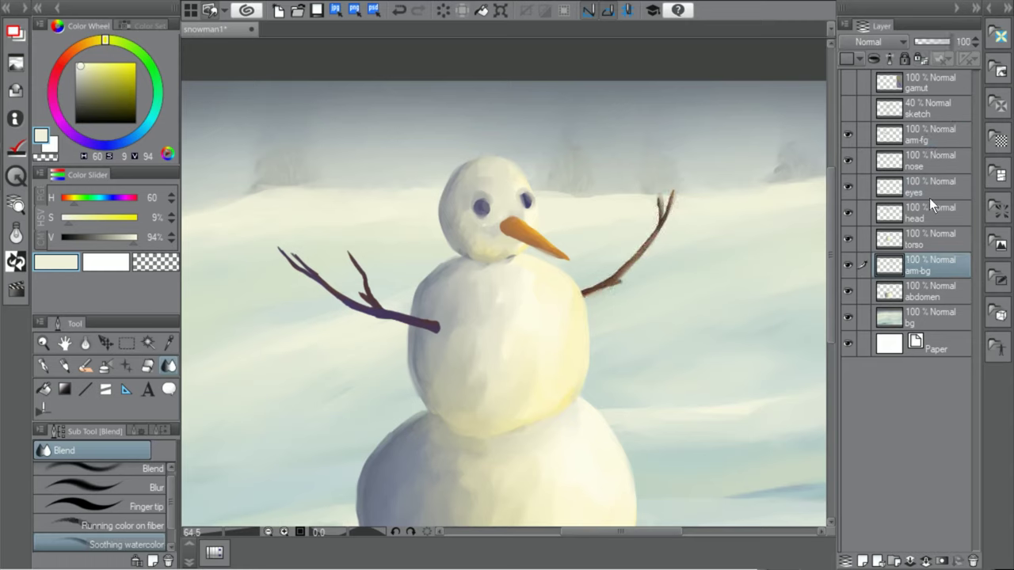
left_click(860, 138)
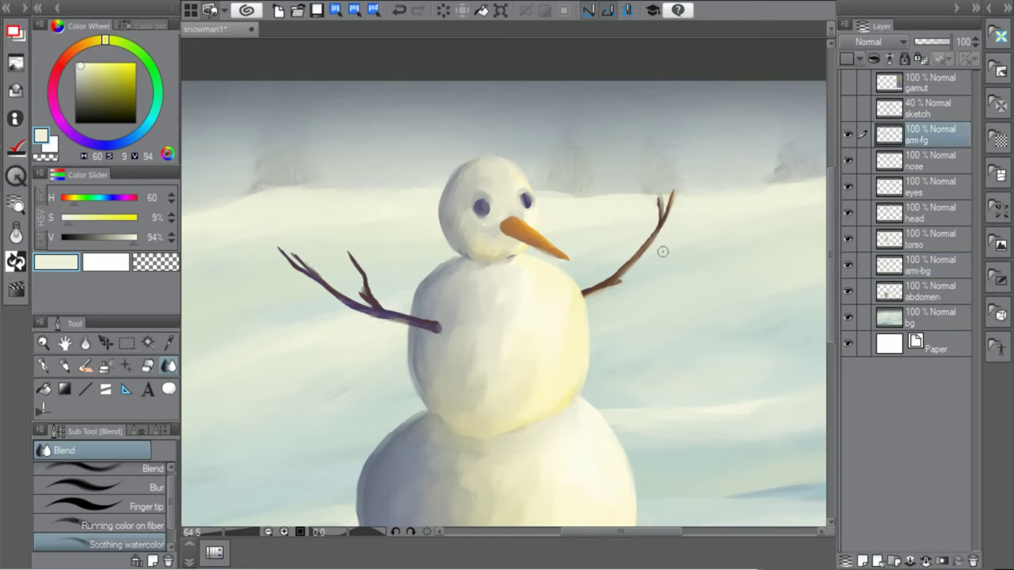
left_click(927, 162)
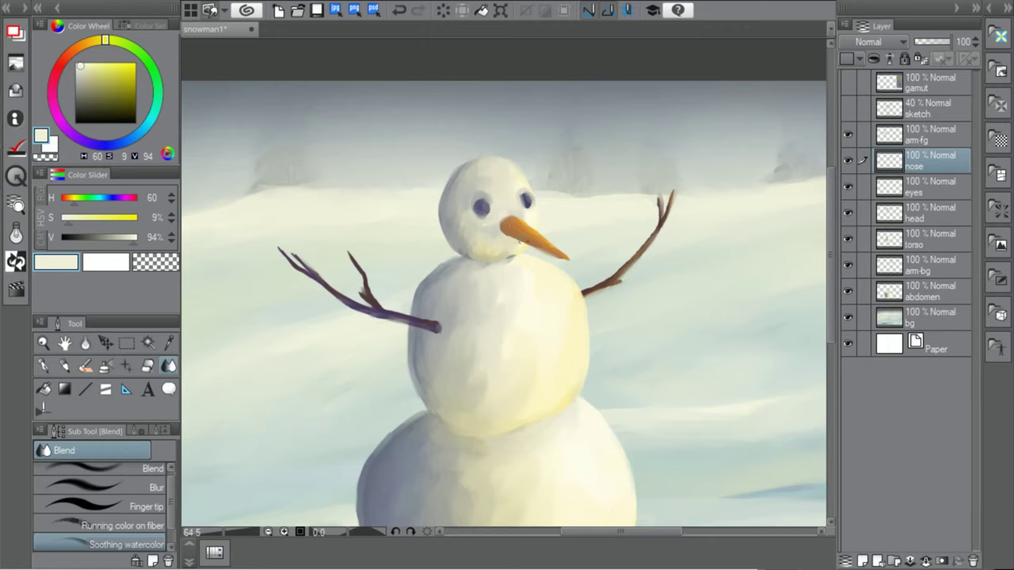
Crop the canvas to a nearly square rectangular selection framing the snowman and its arms
left_click(284, 531)
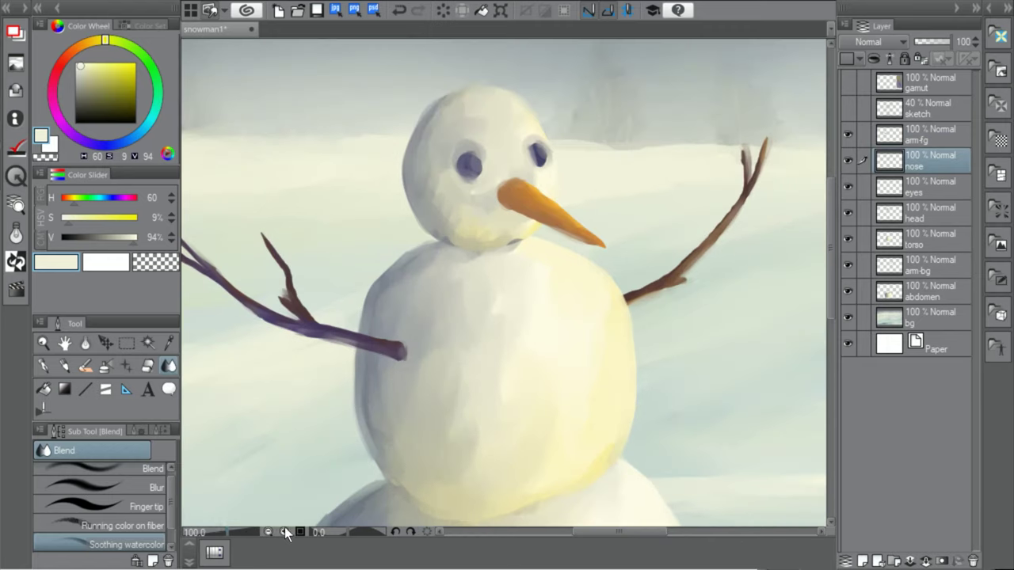
left_click_drag(230, 531, 218, 531)
left_click_drag(670, 463, 661, 448)
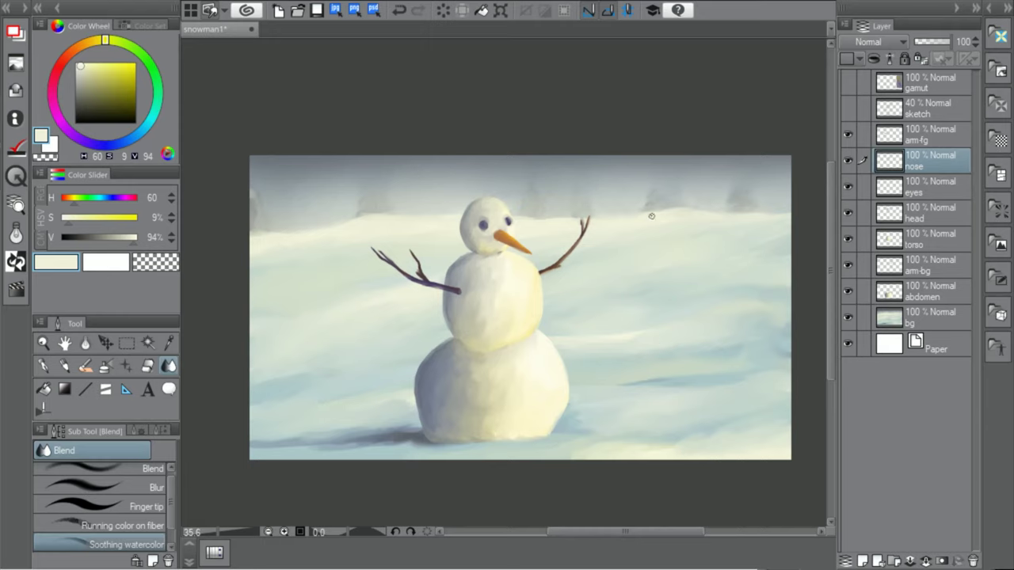
left_click(126, 342)
left_click_drag(329, 149, 652, 457)
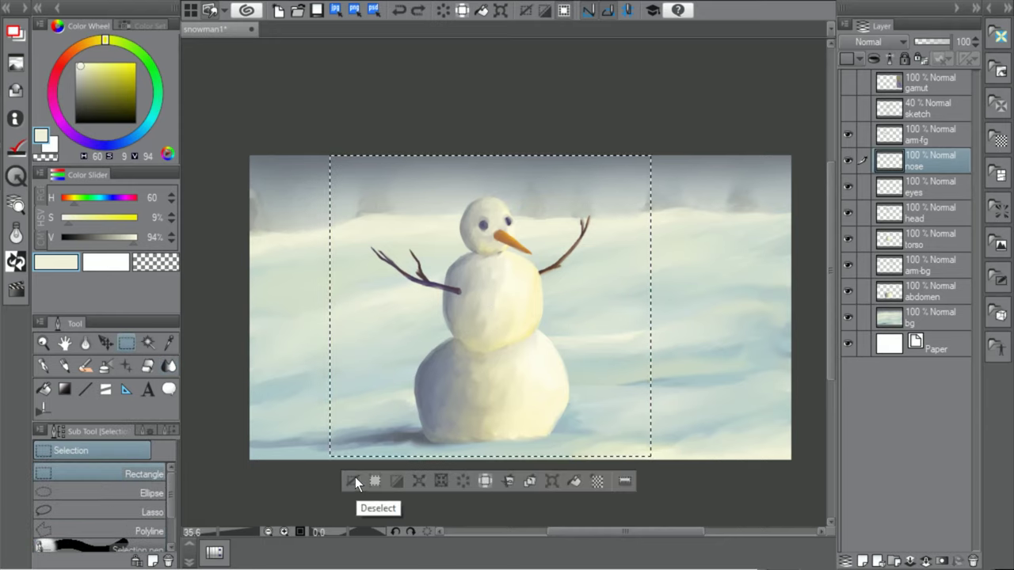
left_click(377, 480)
scroll(679, 470, "up", 3)
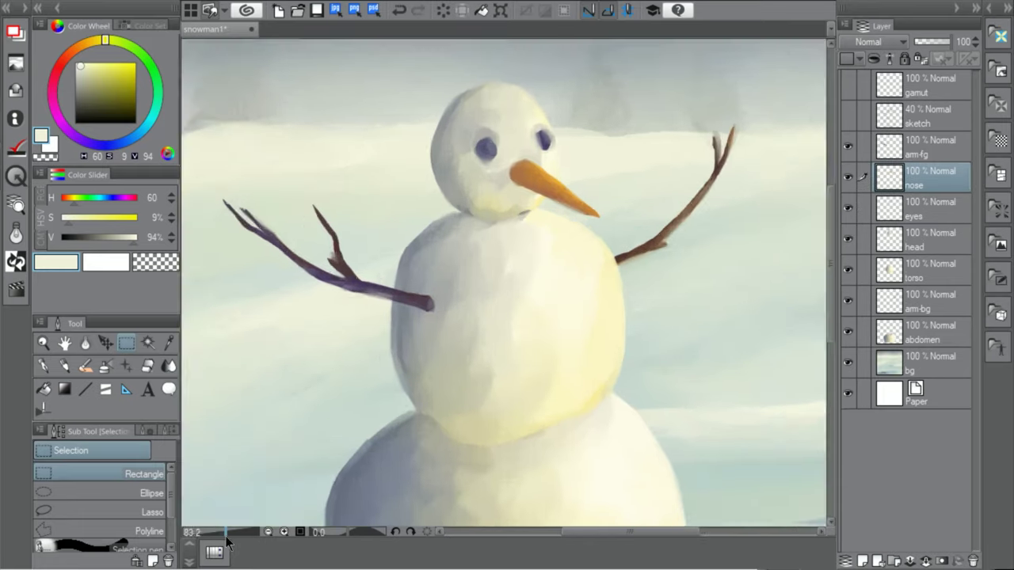
left_click_drag(661, 421, 658, 415)
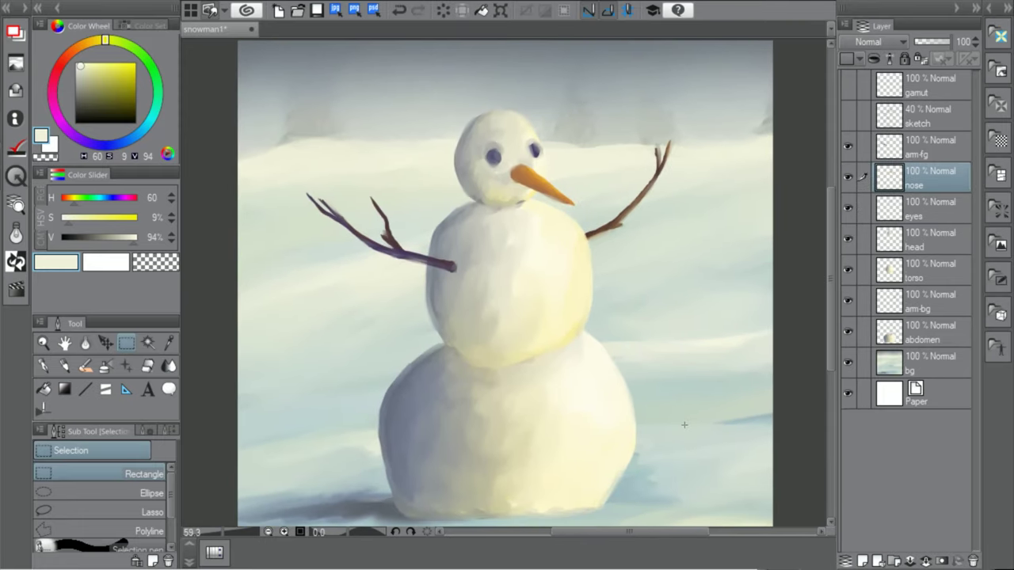
Activate the torso layer with the Soothing watercolor blender, and save the painting
left_click(930, 270)
left_click(168, 367)
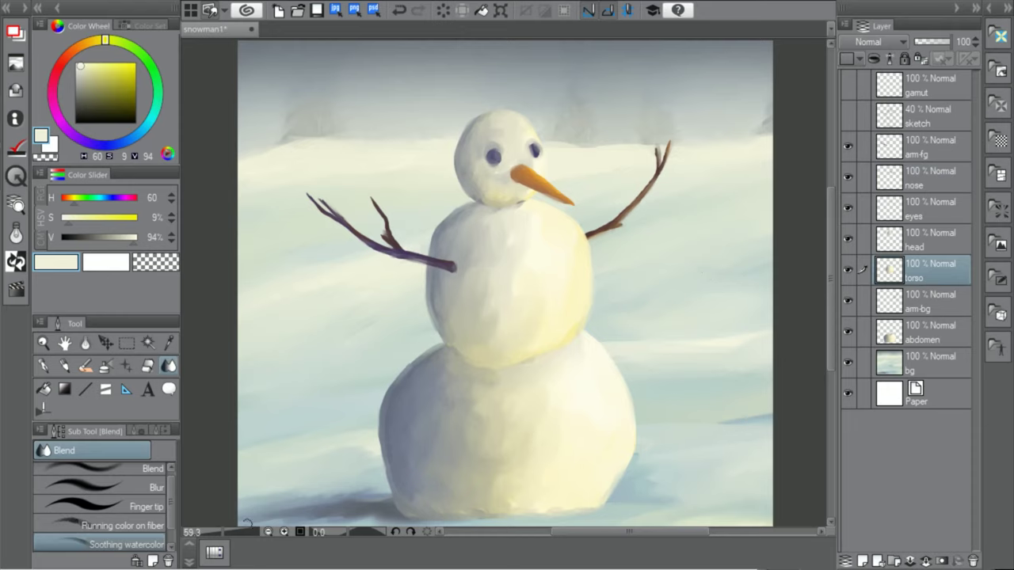
scroll(658, 434, "down", 1)
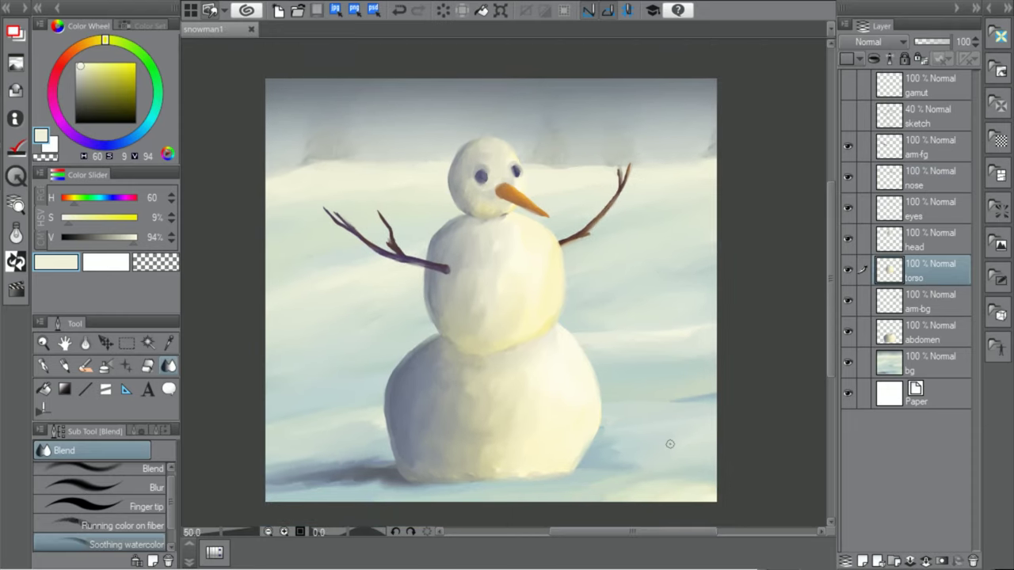
Add a new layer above arm-fg and name it snow
left_click(929, 158)
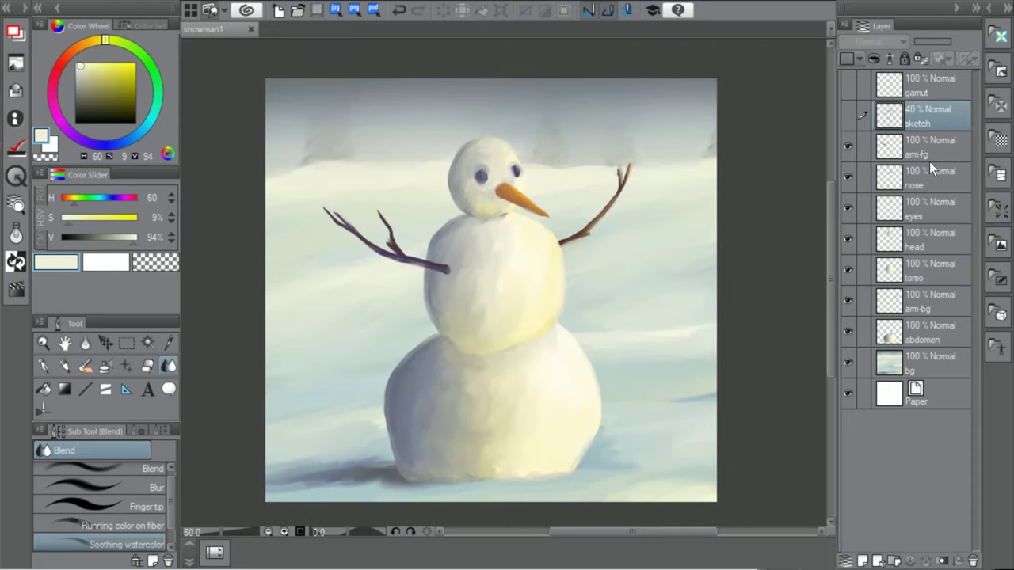
left_click(862, 560)
double_click(921, 153)
type("snow")
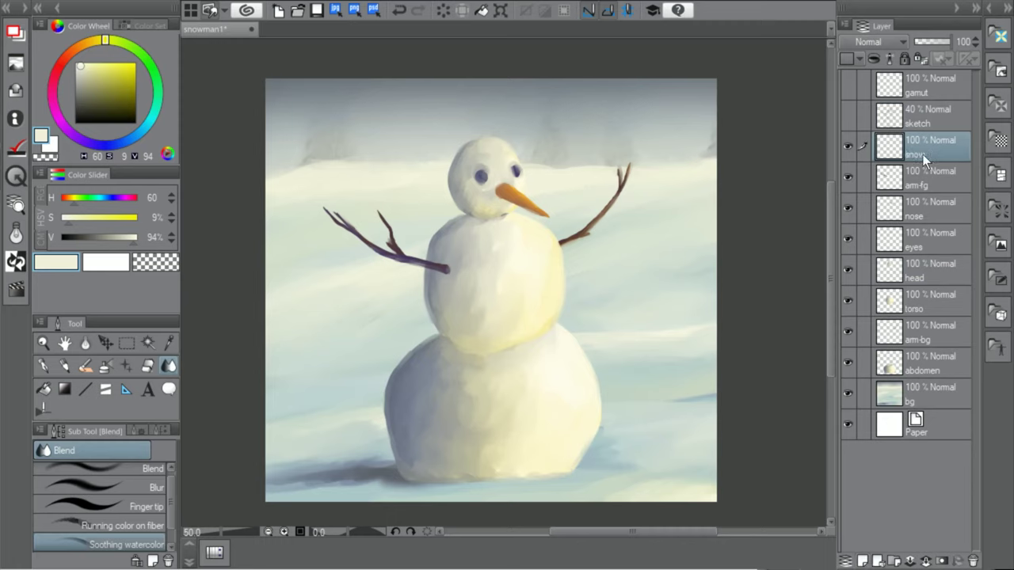
Paint white falling snowflakes across the whole picture on the snow layer with the Oil paint flat brush
left_click(76, 63)
left_click(86, 367)
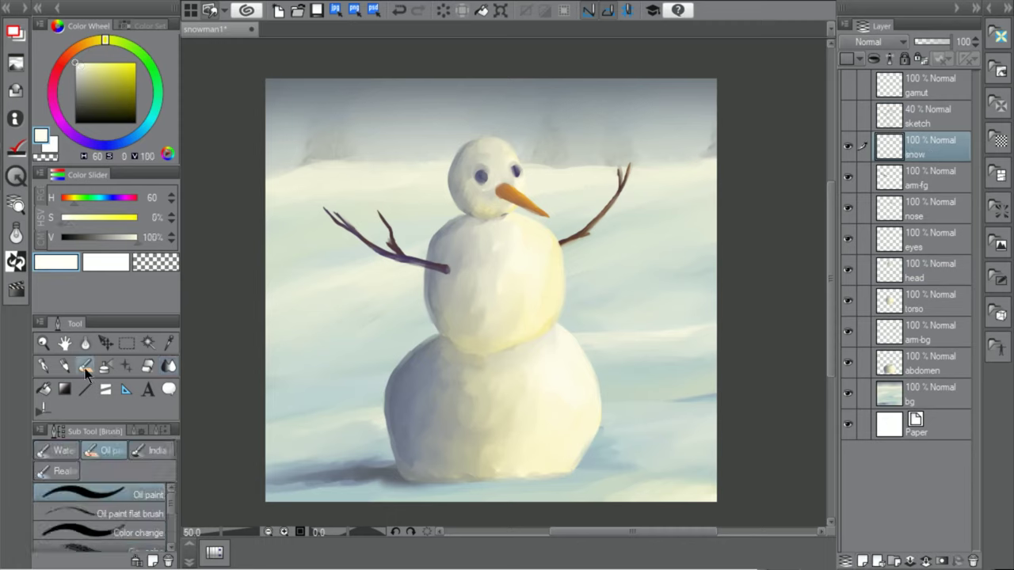
left_click(131, 513)
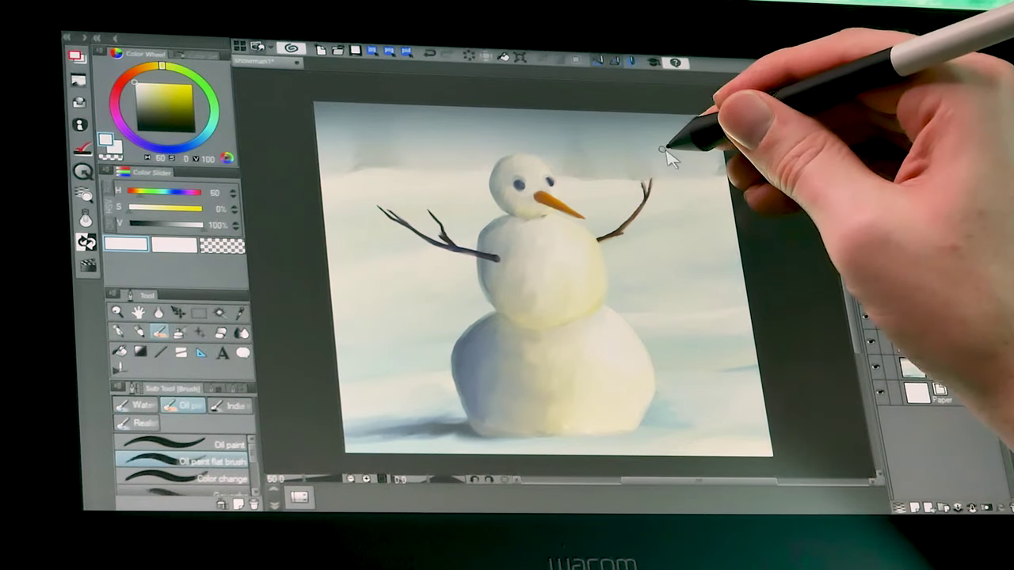
mouse_move(678, 136)
left_mouse_down()
mouse_move(674, 145)
mouse_move(694, 136)
mouse_move(557, 154)
left_mouse_up()
mouse_move(457, 141)
left_mouse_down()
mouse_move(452, 149)
mouse_move(431, 134)
left_mouse_up()
left_click_drag(392, 126, 367, 138)
left_click_drag(347, 131, 345, 139)
left_click_drag(360, 229, 358, 236)
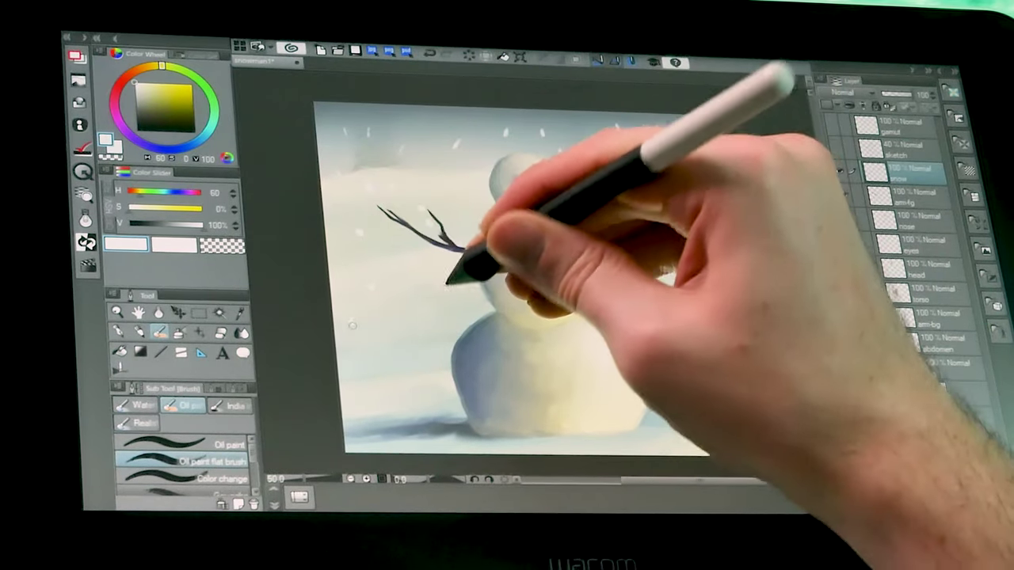
left_click_drag(509, 199, 554, 214)
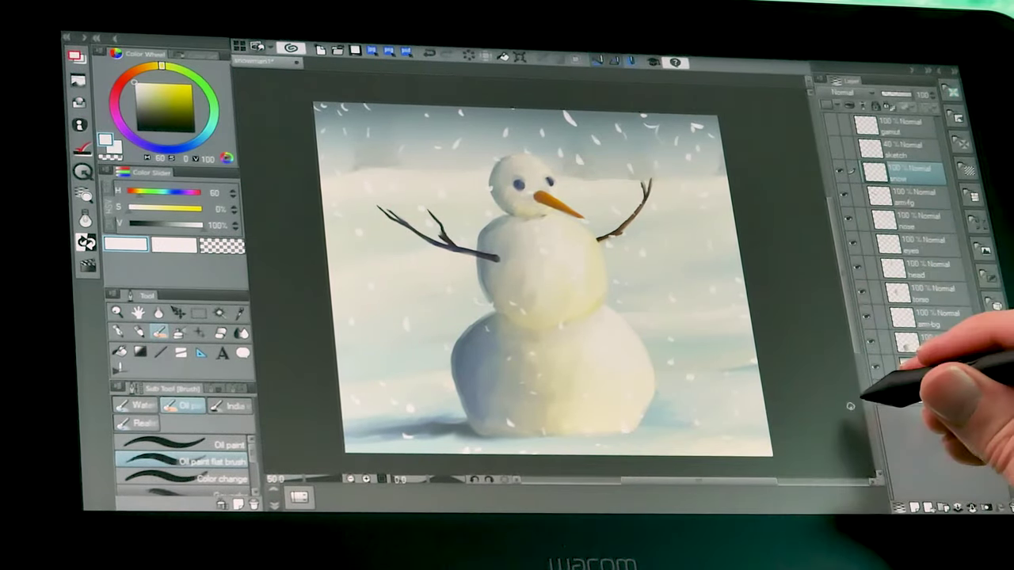
Lock the snow layer's transparent pixels and tint its flakes in sampled grey and pale yellow tones with the Soft airbrush
left_click(576, 246, "alt")
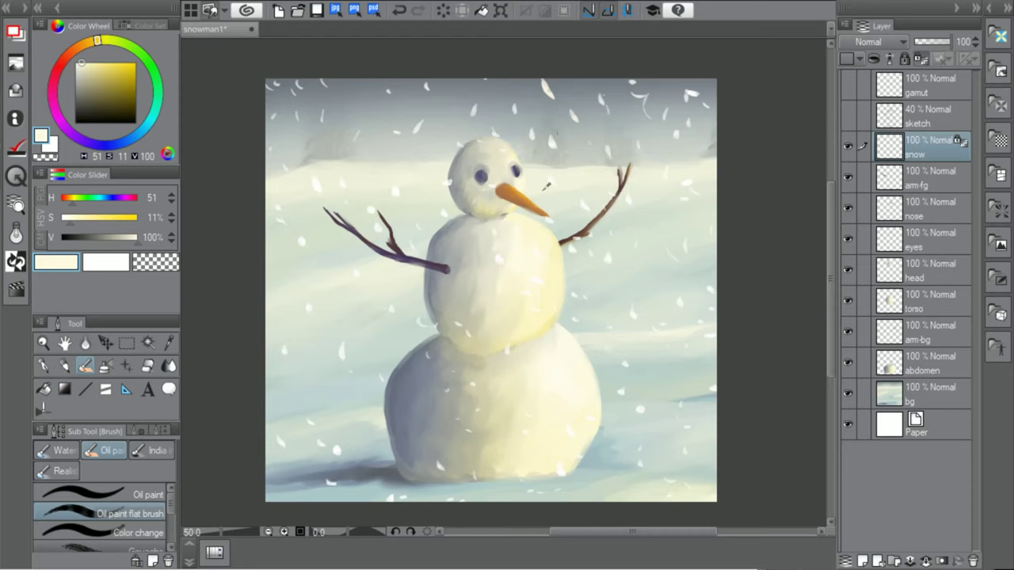
left_click(448, 354, "alt")
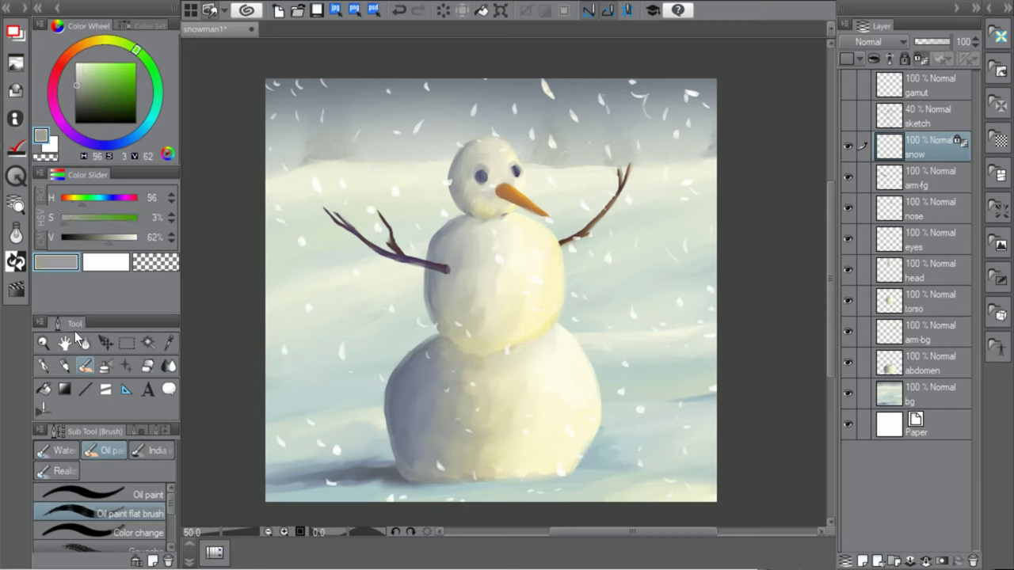
left_click(105, 365)
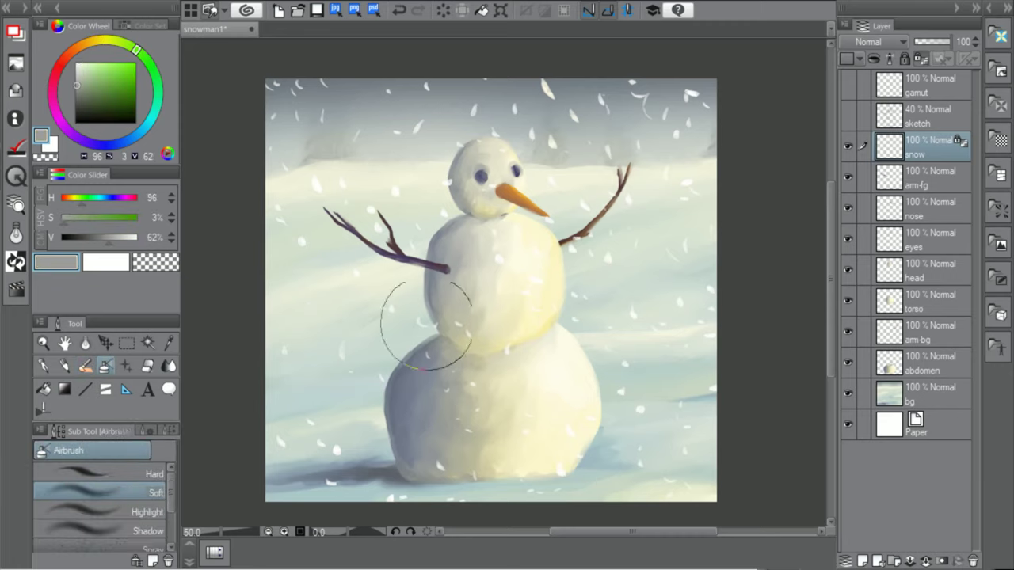
mouse_move(418, 255)
left_mouse_down()
mouse_move(373, 271)
mouse_move(318, 357)
mouse_move(323, 345)
mouse_move(472, 358)
mouse_move(331, 186)
mouse_move(424, 136)
mouse_move(609, 326)
mouse_move(681, 484)
mouse_move(569, 396)
mouse_move(649, 194)
mouse_move(675, 268)
mouse_move(542, 55)
mouse_move(348, 107)
mouse_move(681, 224)
left_mouse_up()
left_click(552, 263, "alt")
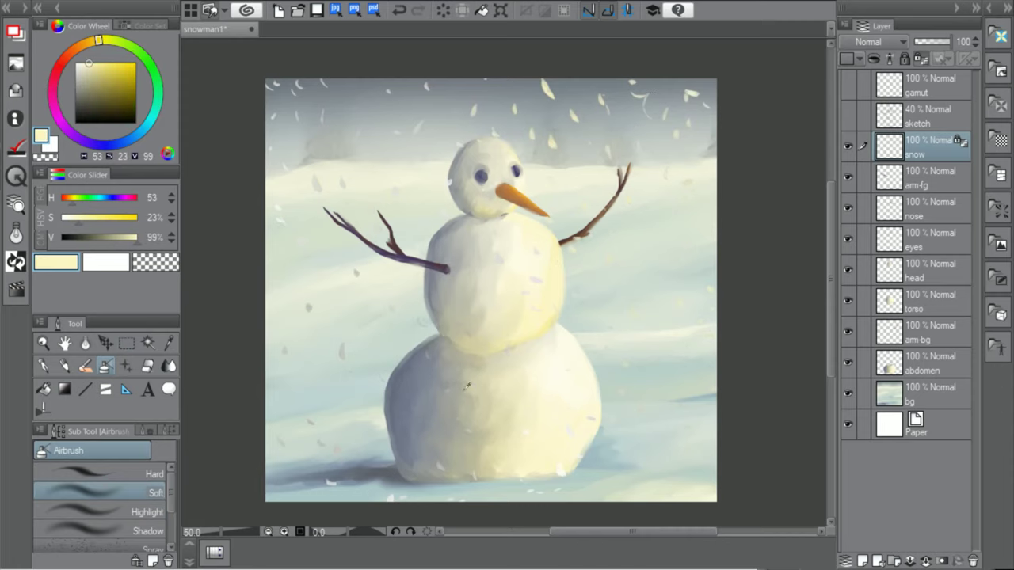
Airbrush the flakes near the snowman's shadow in sampled blue-grey, and brighten the flakes on its sunlit side with white
left_click(383, 471, "alt")
left_click_drag(283, 379, 482, 455)
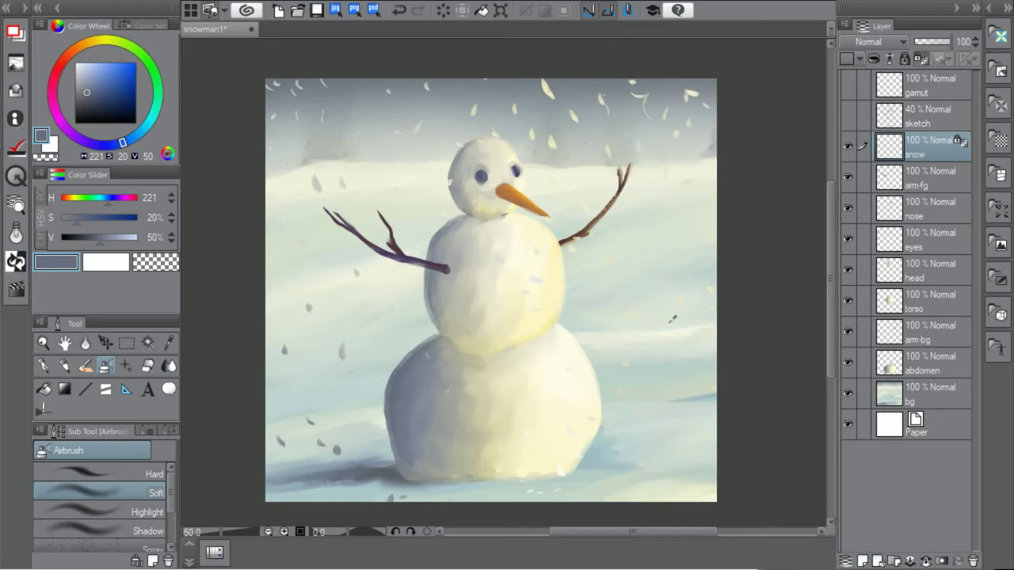
left_click_drag(89, 77, 14, 3)
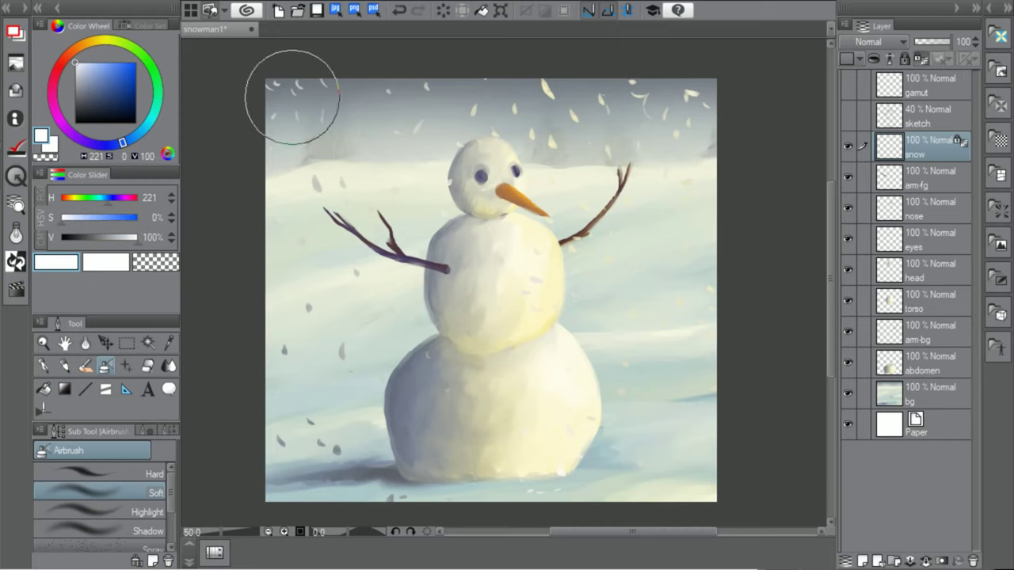
mouse_move(680, 297)
left_mouse_down()
mouse_move(698, 390)
mouse_move(618, 312)
mouse_move(519, 278)
mouse_move(499, 164)
mouse_move(488, 162)
mouse_move(677, 442)
mouse_move(764, 523)
left_mouse_up()
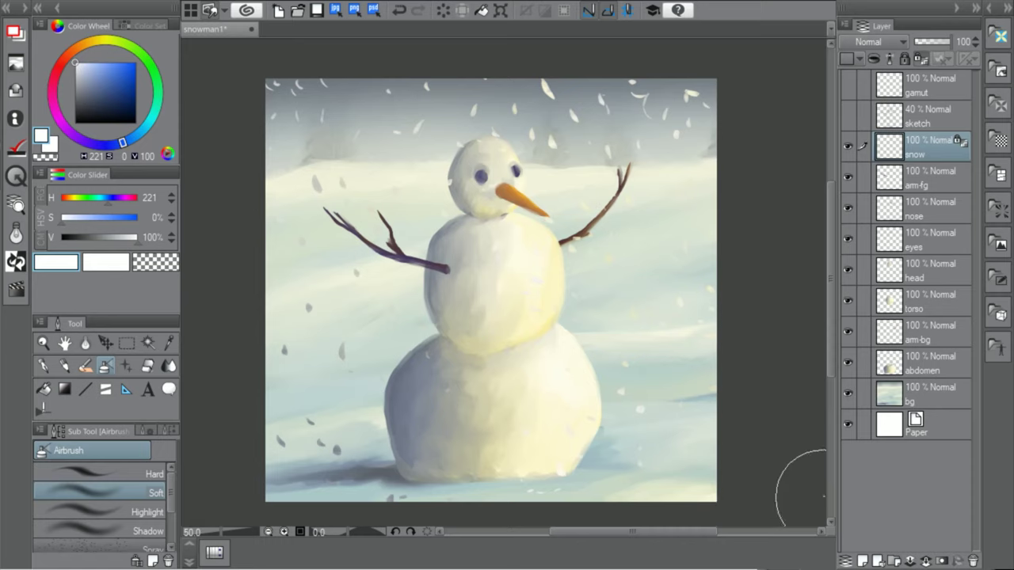
left_click(666, 242, "alt")
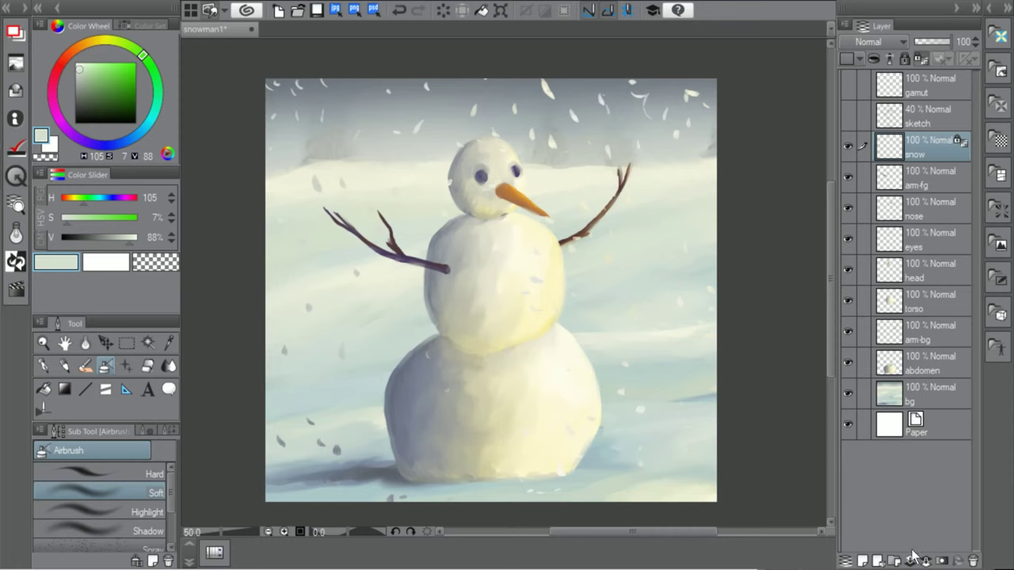
Add a new layer above snow and paint a snow deposit along the carrot nose in sampled cream and grey with Oil paint flat brush
left_click(864, 561)
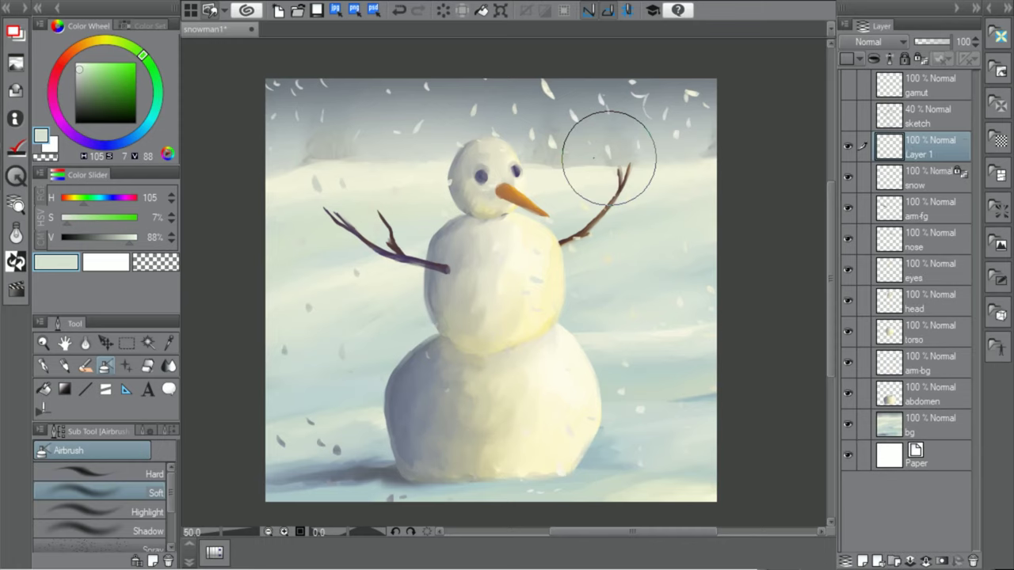
left_click(544, 236, "alt")
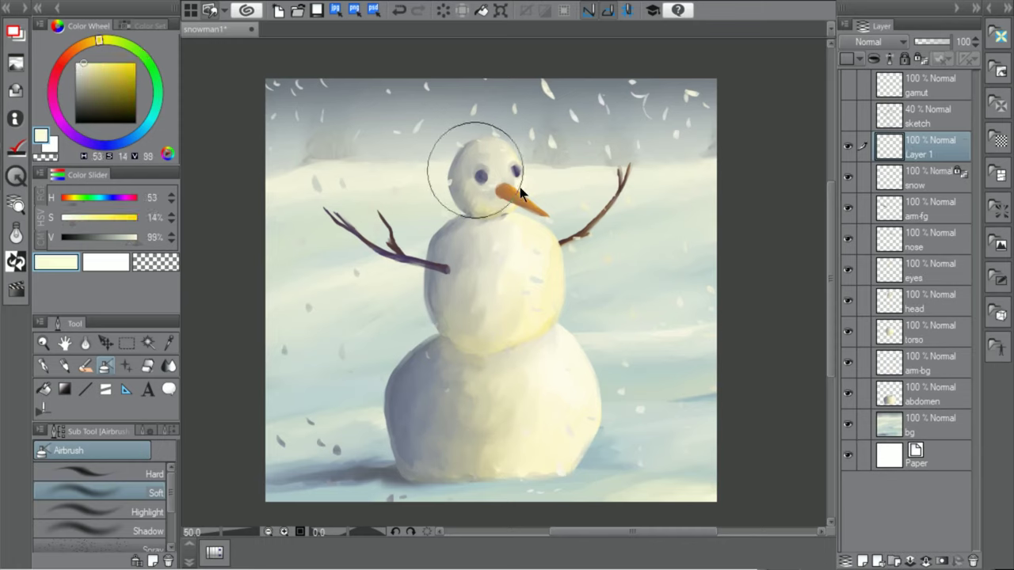
left_click_drag(502, 180, 479, 161)
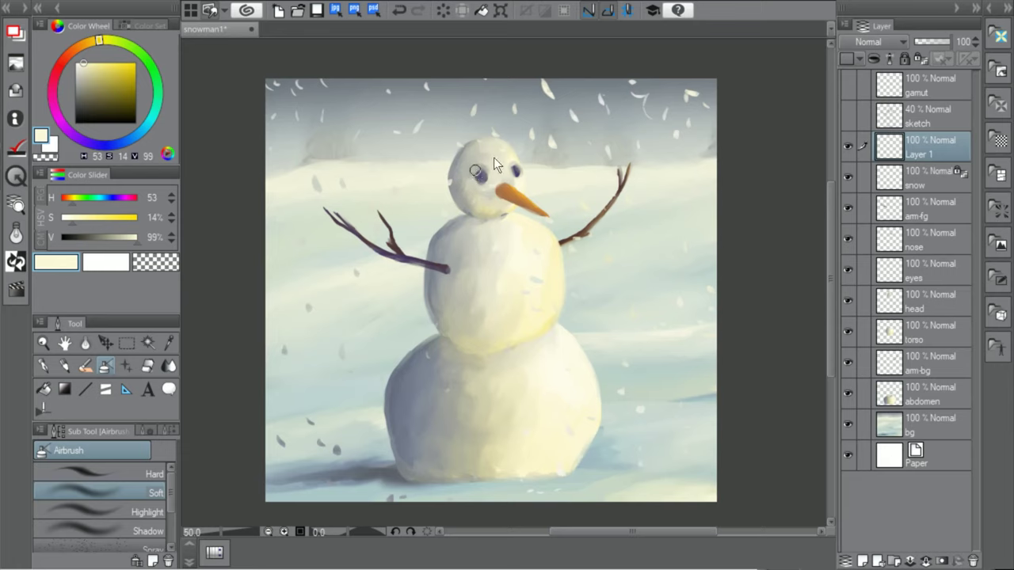
key("ctrl+z")
left_click(87, 365)
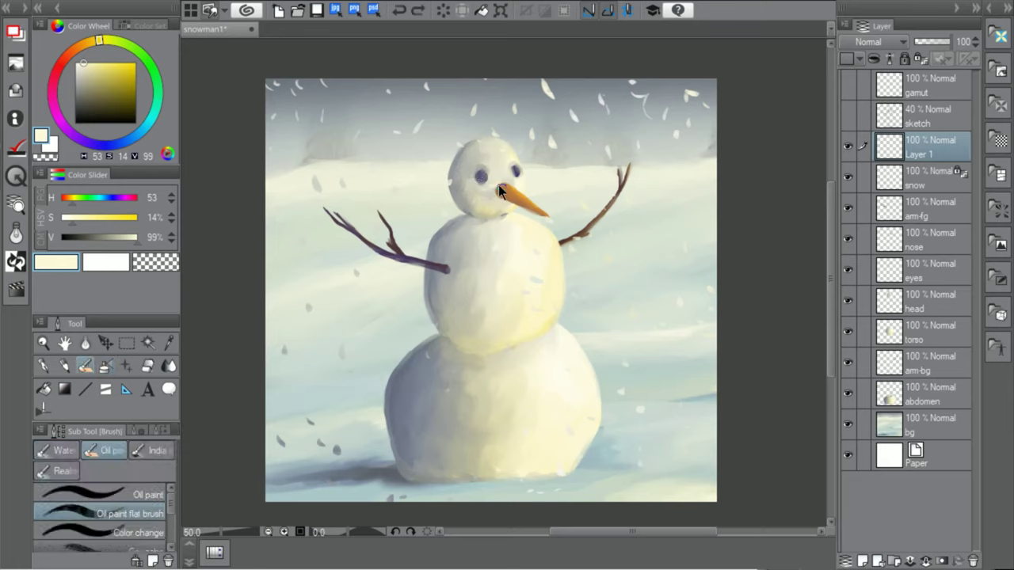
left_click_drag(496, 187, 495, 188)
key("ctrl+z")
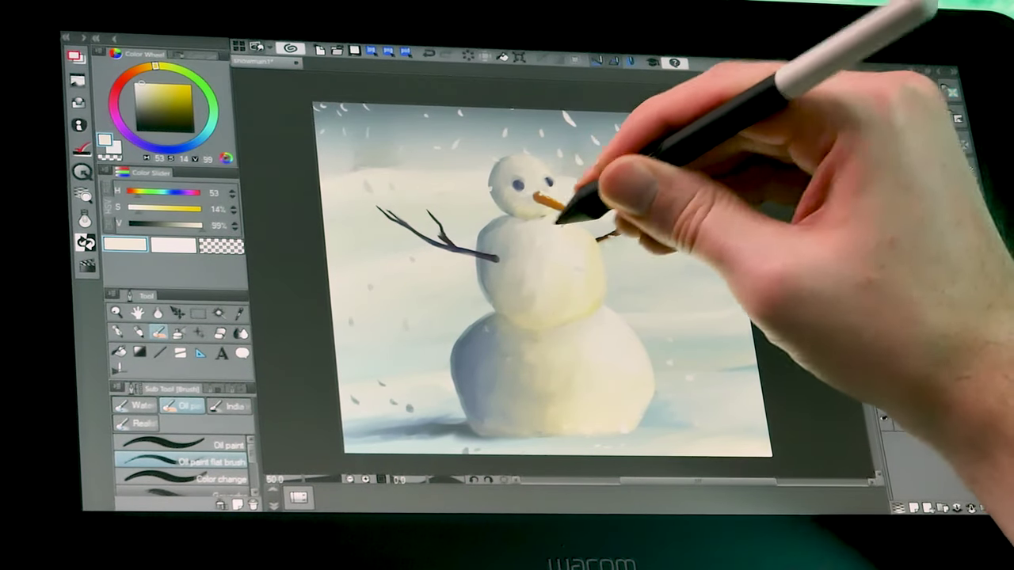
left_click(554, 220, "alt")
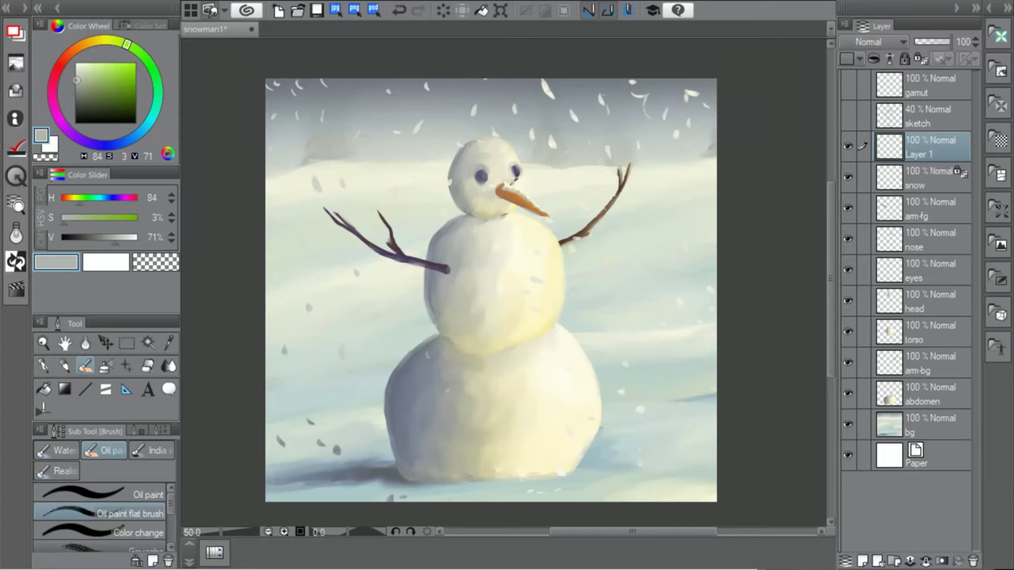
left_click(533, 258, "alt")
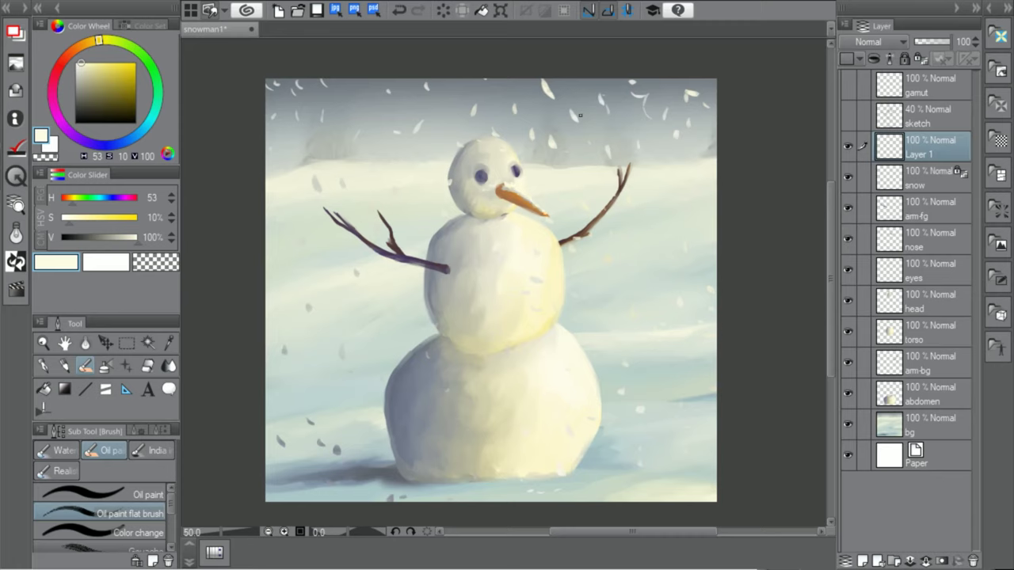
On the bg layer, airbrush a sampled pale blue-grey behind the snowman's nose and head with the Soft airbrush
left_click(869, 421)
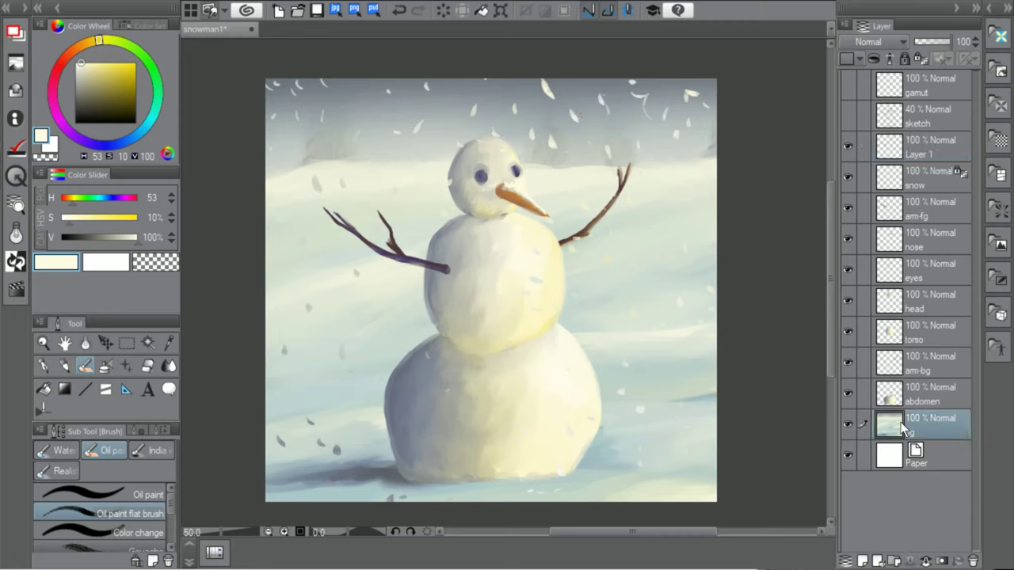
left_click(108, 366)
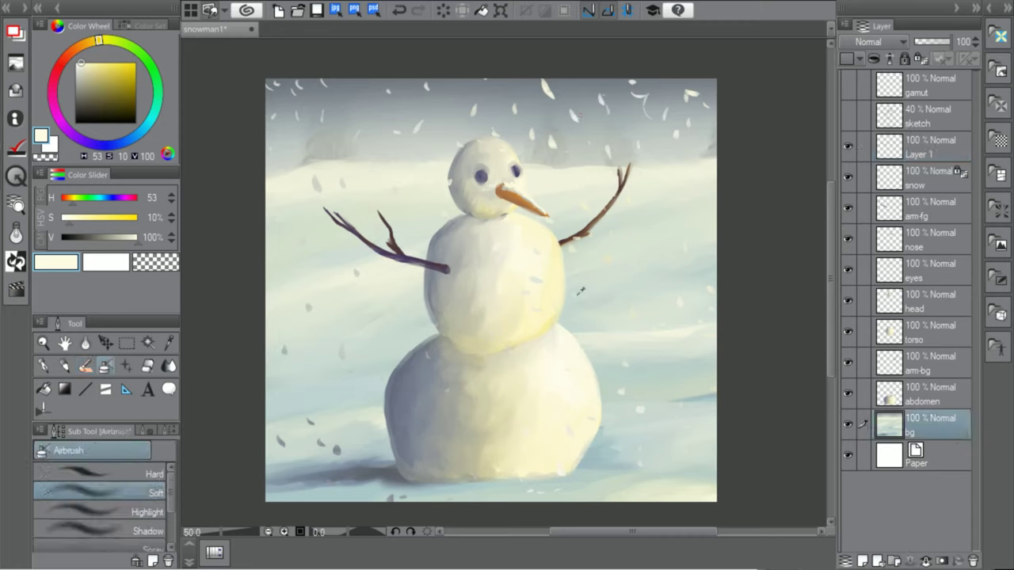
left_click(578, 238, "alt")
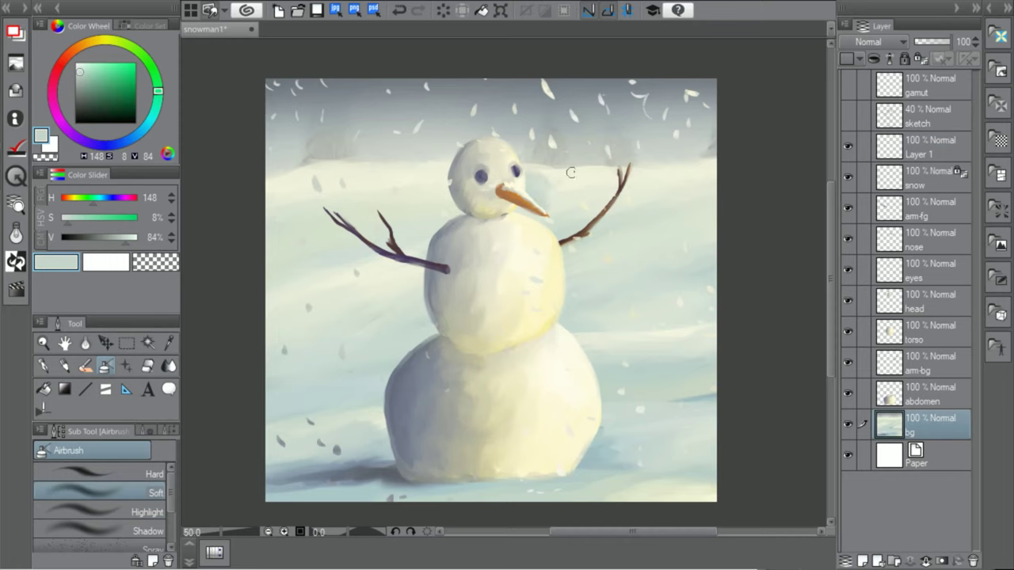
key("ctrl+z")
left_click_drag(549, 195, 538, 147)
On the nose layer, shade the carrot with its sampled orange darkened to value 48% using the Oil paint flat brush
left_click(933, 241)
key("b")
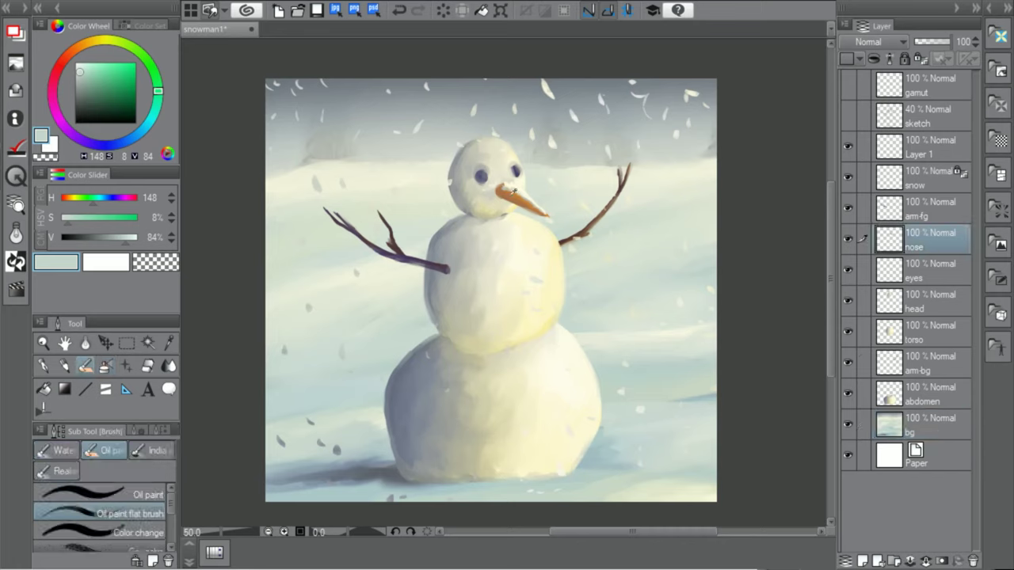
left_click(507, 190, "alt")
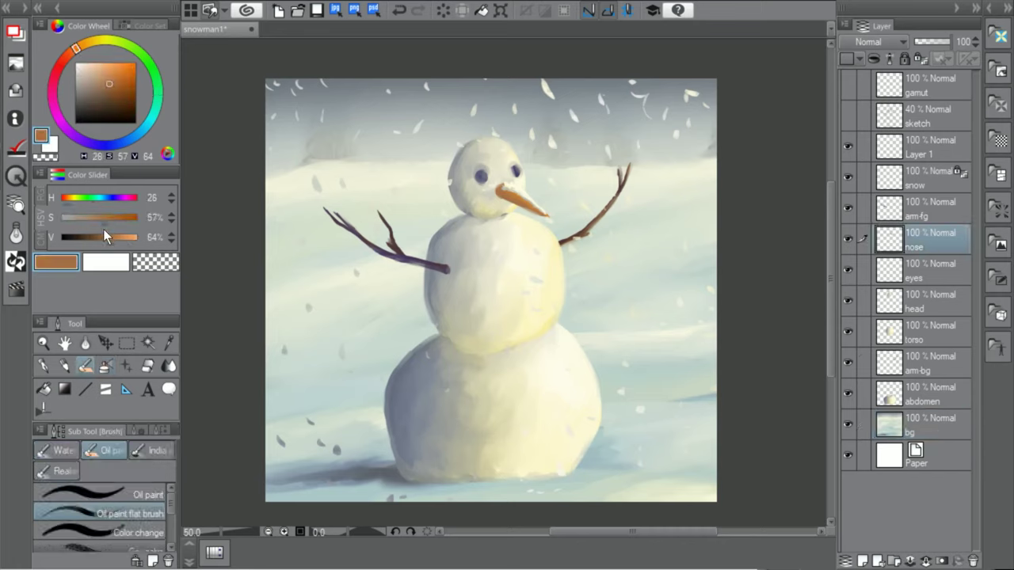
left_click(98, 237)
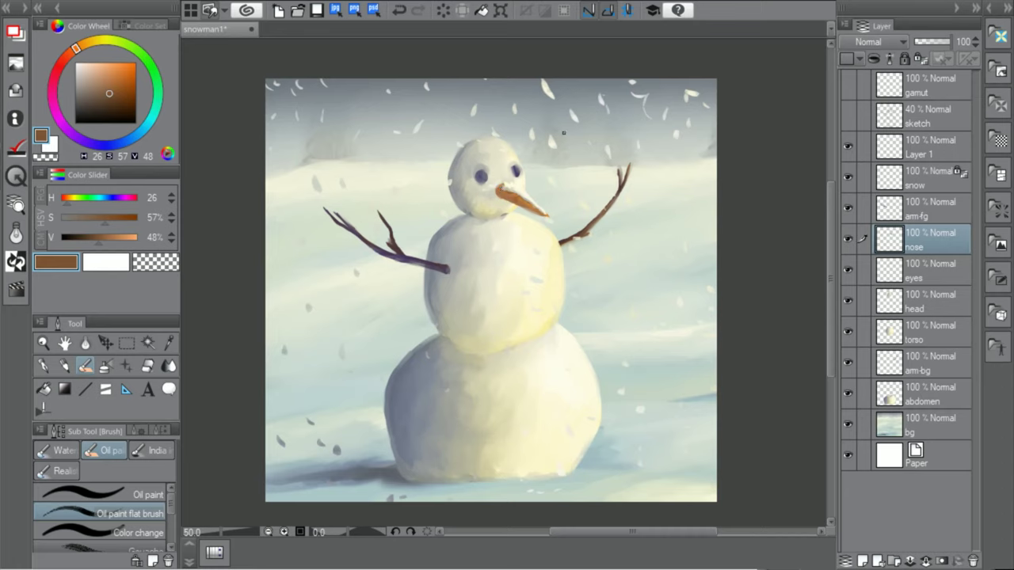
Highlight the nose in lighter tones and, on the torso layer, paint pale cream along the sunlit shoulder below it
left_click(122, 237)
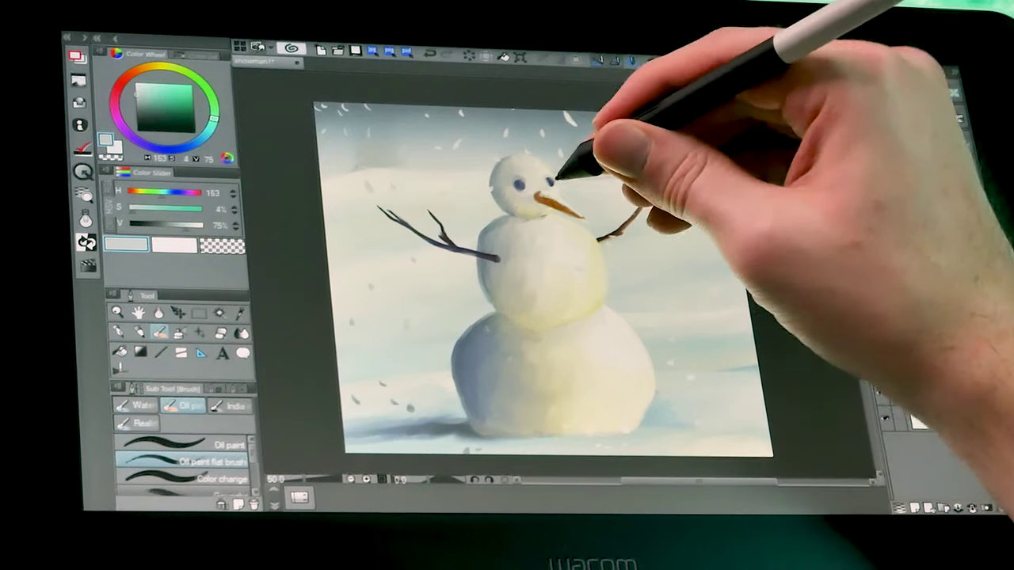
left_click_drag(546, 193, 575, 204)
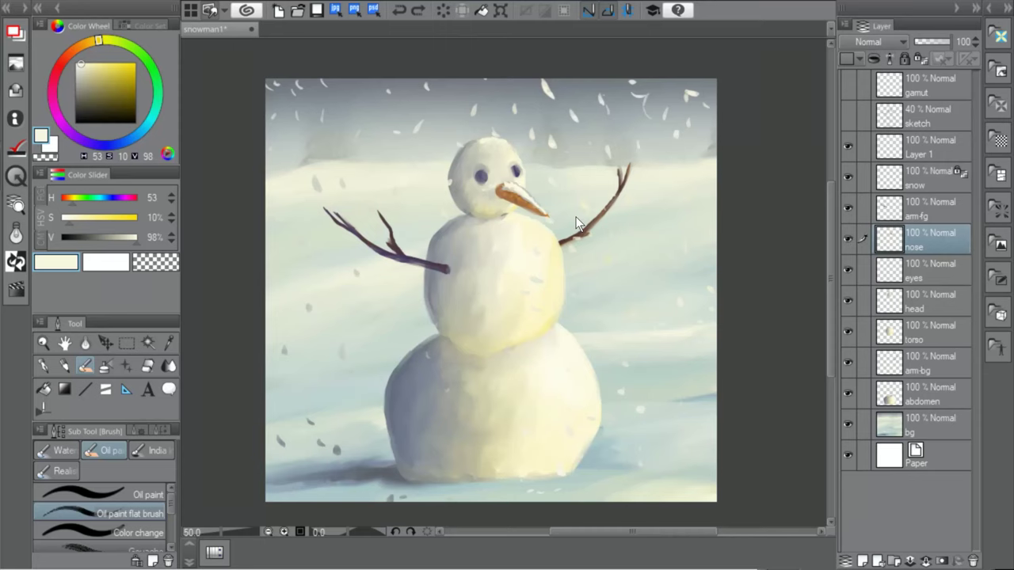
left_click(923, 331)
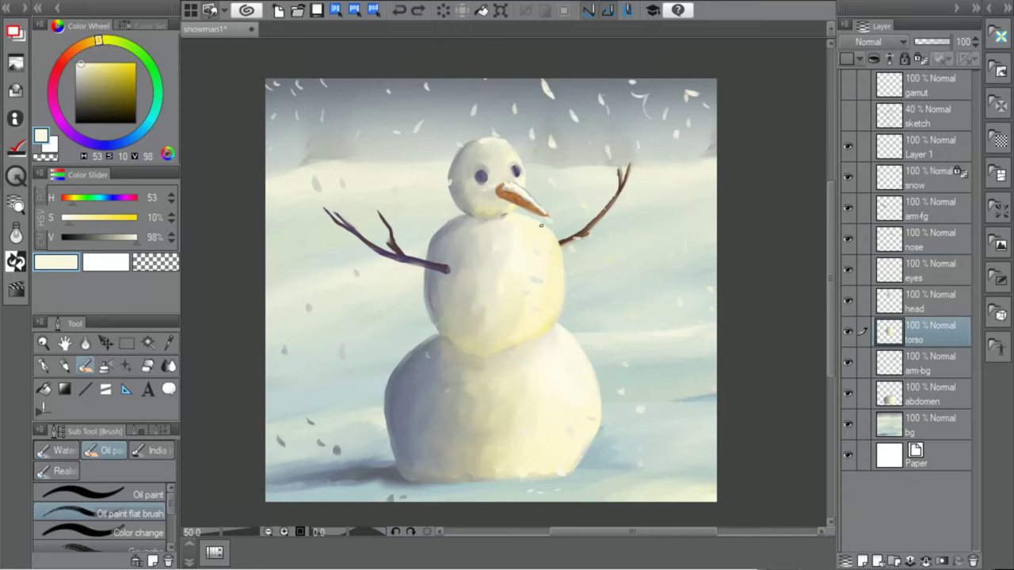
left_click_drag(546, 228, 559, 247)
Show the gamut layer and move its color wheel onto the right side of the canvas
left_click(932, 89)
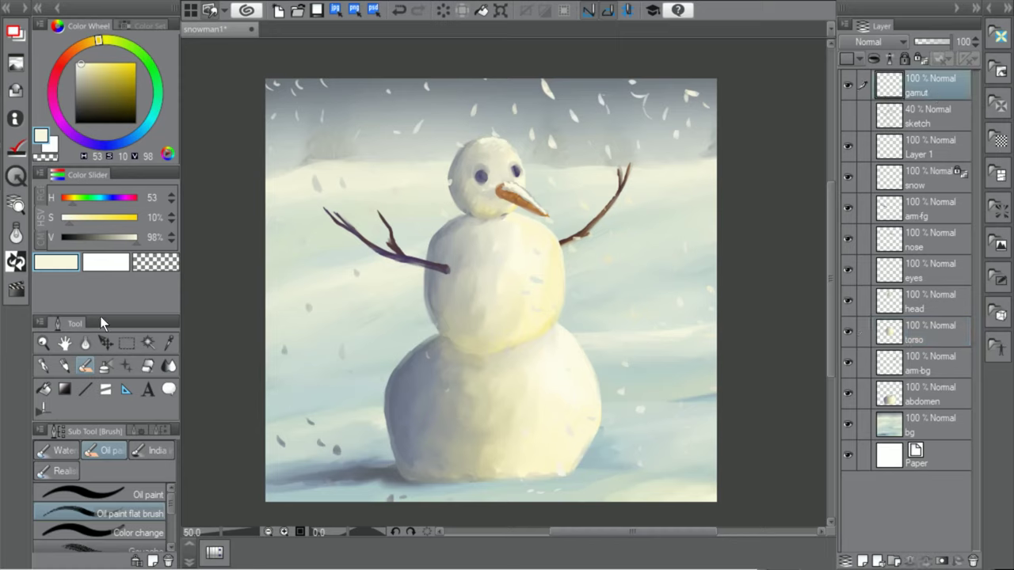
left_click(105, 343)
left_click_drag(444, 341, 681, 262)
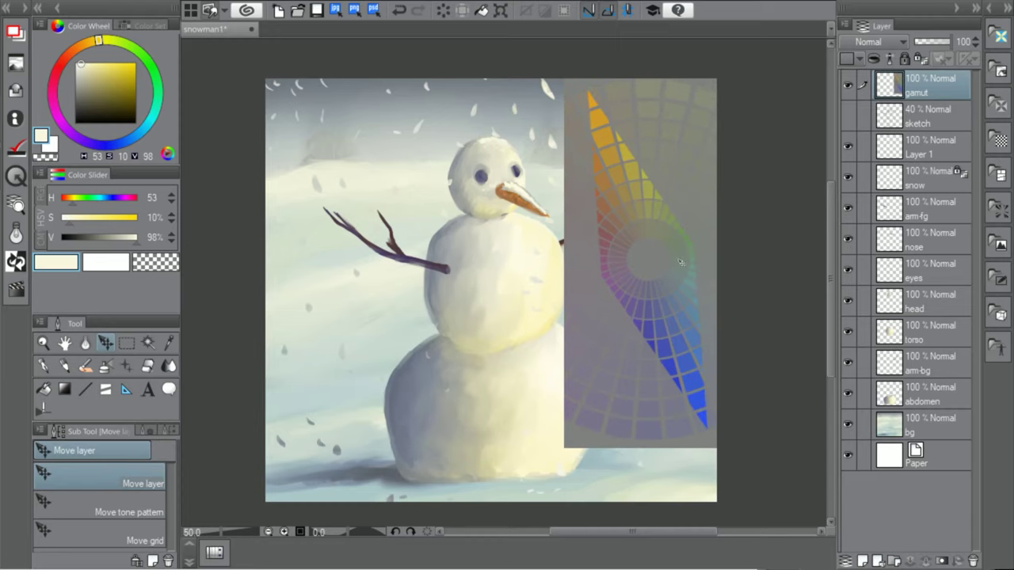
Paint a muted blue (H 207, S 41, V 64) along the shaded edges of the abdomen and torso on their own layers
key("b")
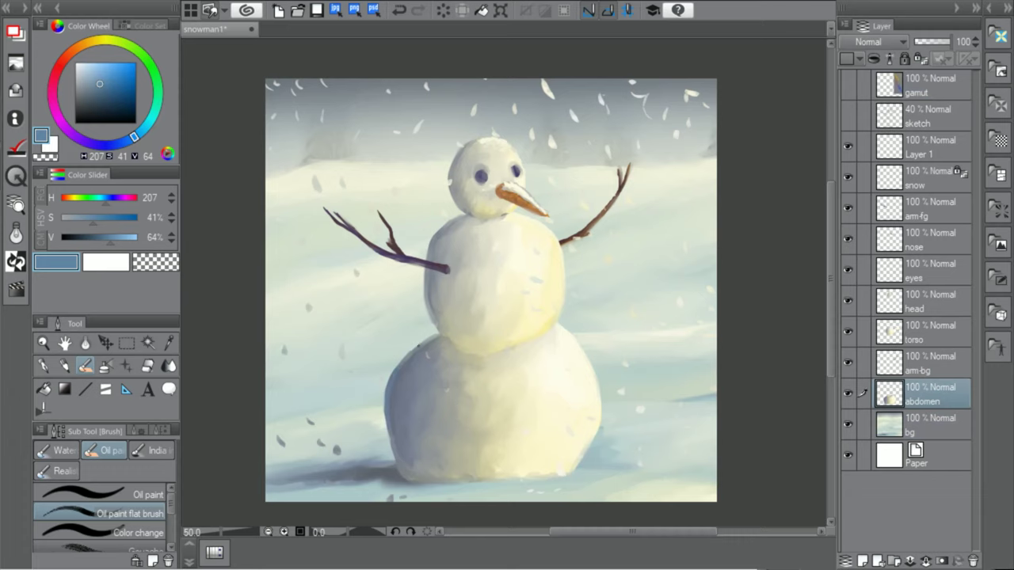
left_click_drag(437, 336, 408, 474)
left_click(438, 327, "ctrl+shift")
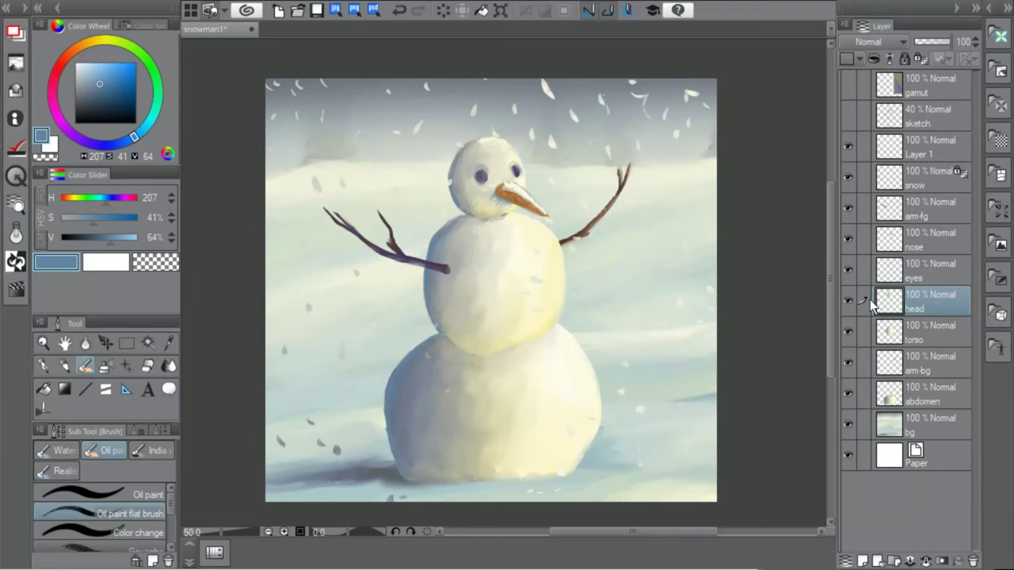
left_click(916, 342)
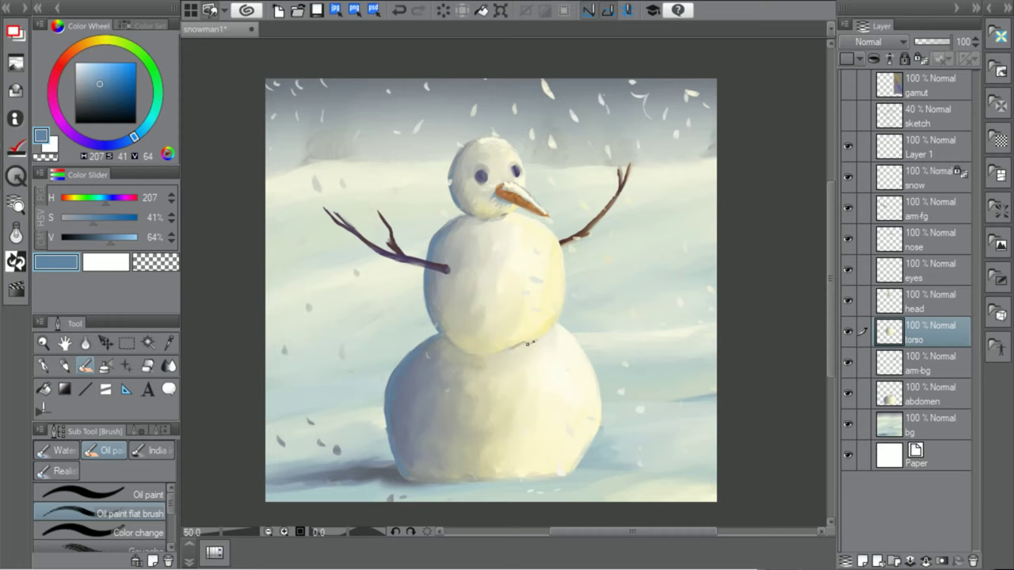
left_click_drag(524, 346, 540, 338)
On Layer 1, paint snow along both stick arms in sampled warm and cool greys, and touch the nose's snow with sampled blue
left_click(926, 179)
left_click(927, 149)
left_click(524, 185, "alt")
left_click_drag(561, 242, 611, 203)
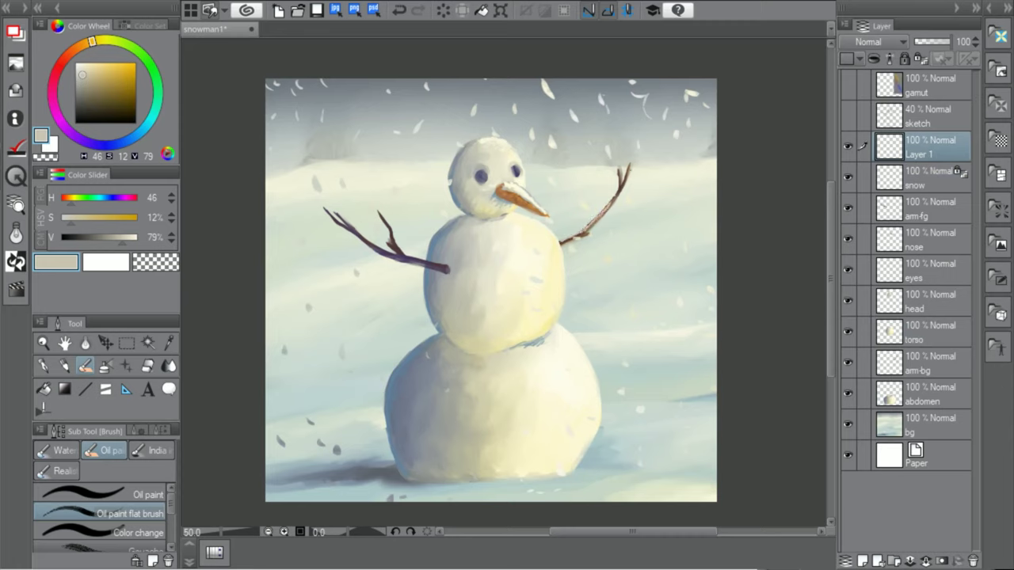
left_click(360, 237, "alt")
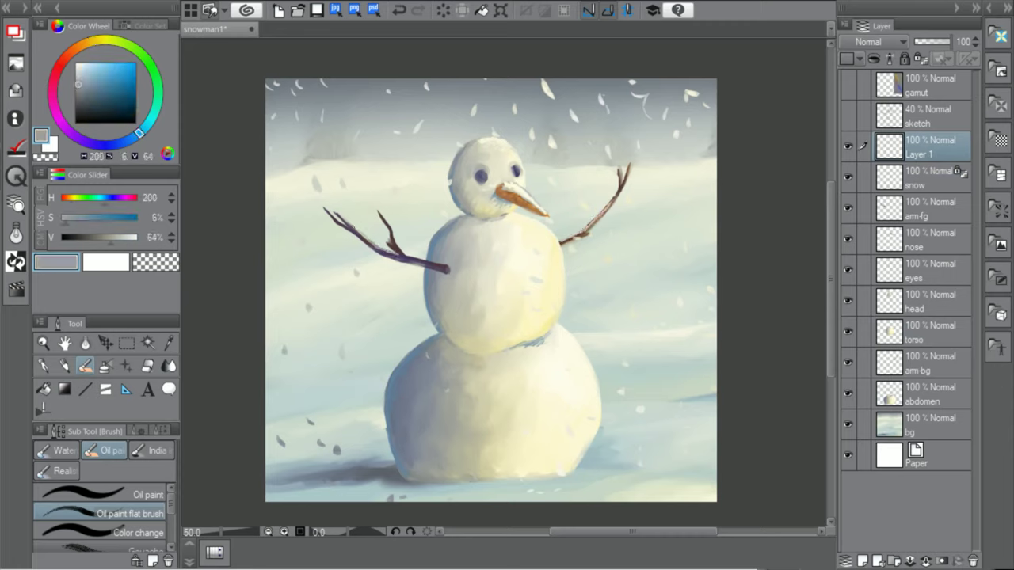
left_click_drag(441, 262, 425, 259)
left_click(532, 343, "alt")
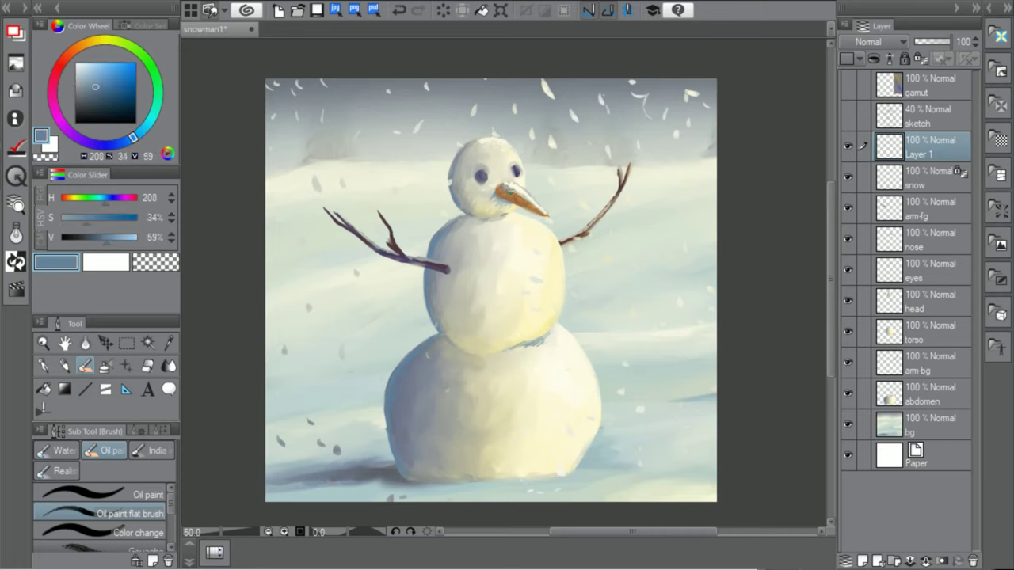
key("ctrl+z")
left_click_drag(504, 186, 515, 191)
Soften the blue strokes on the torso, head and abdomen layers with the Soothing watercolor blender
left_click(887, 331)
key("j")
left_click(885, 305)
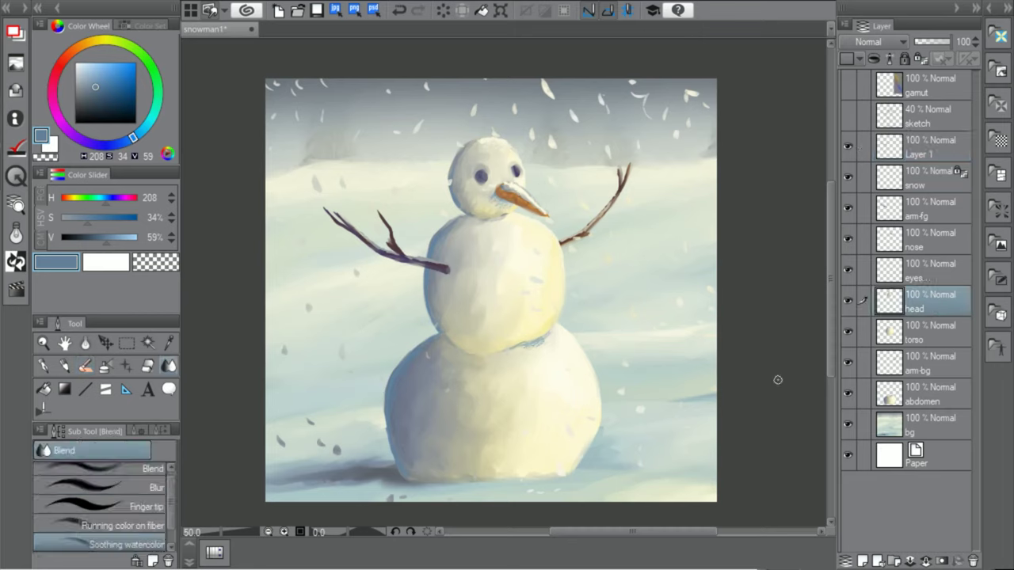
left_click(919, 328)
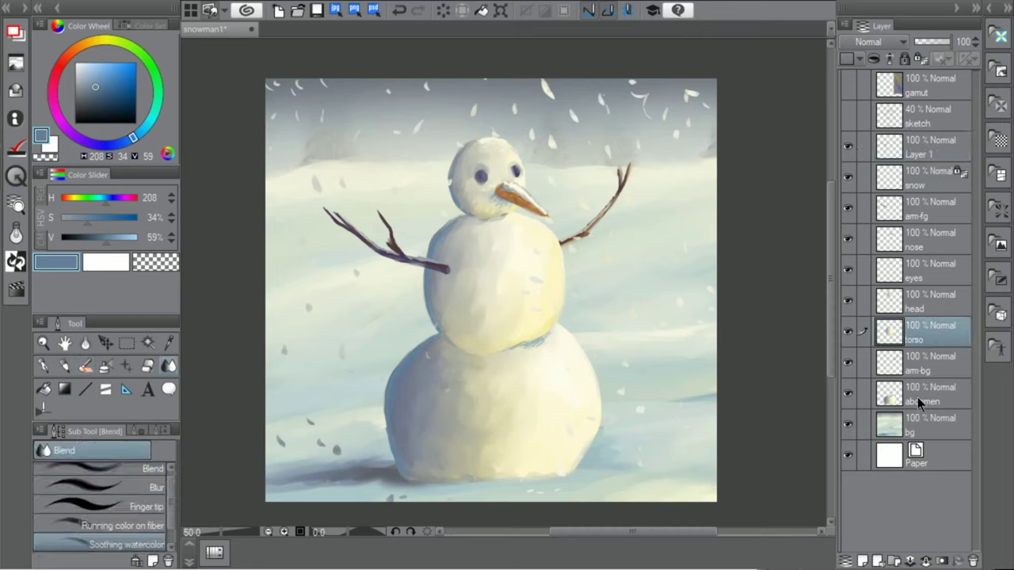
left_click(917, 393)
Recolor the carrot nose with orange sampled from the gamut wheel, and trim the snow over it on Layer 1 with the Hard eraser
left_click(847, 80)
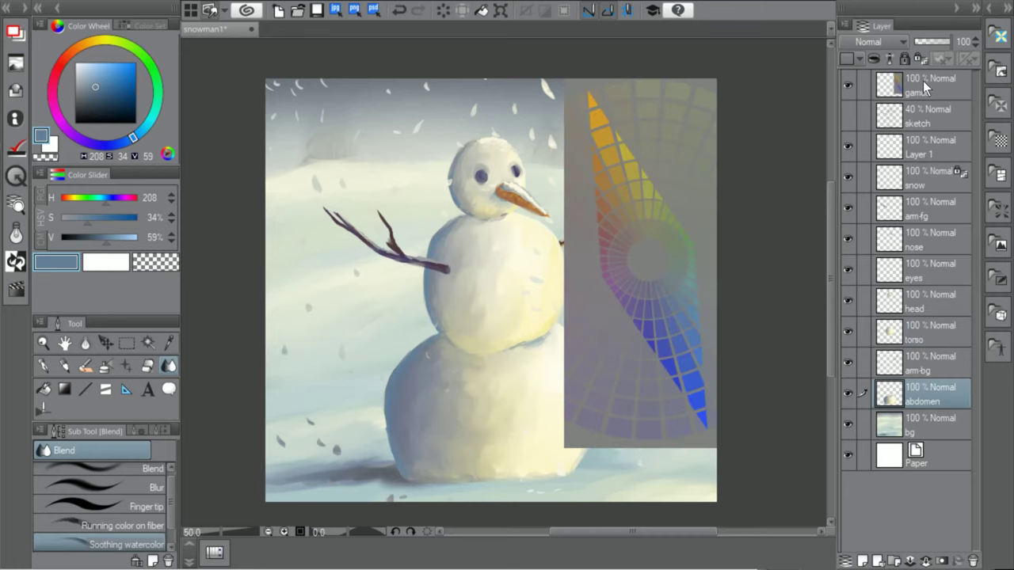
left_click(648, 99, "alt")
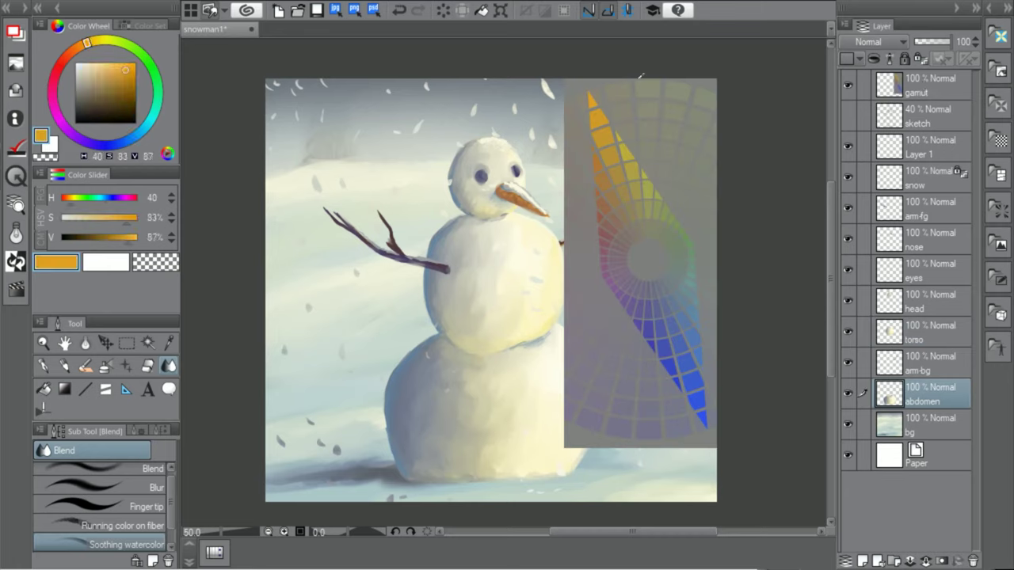
left_click(919, 238)
left_click(86, 365)
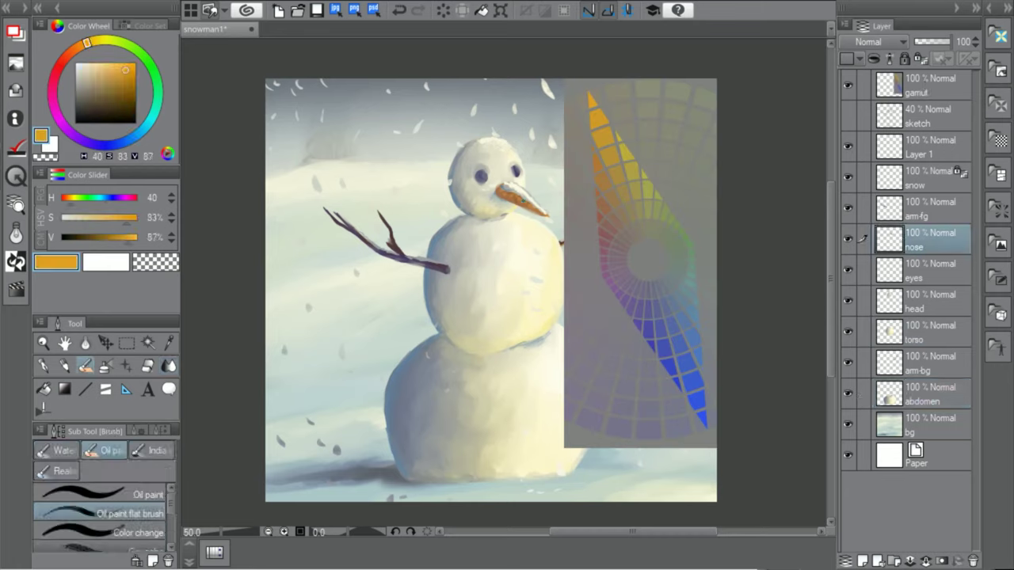
left_click(608, 232, "alt")
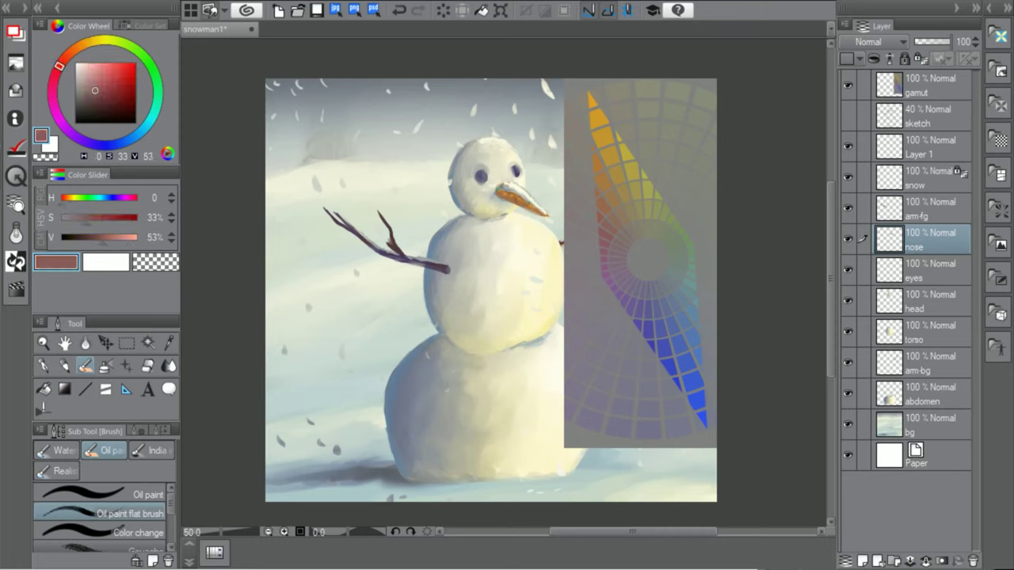
key("ctrl+z")
left_click_drag(504, 201, 543, 215)
key("ctrl+z")
left_click(537, 202, "alt")
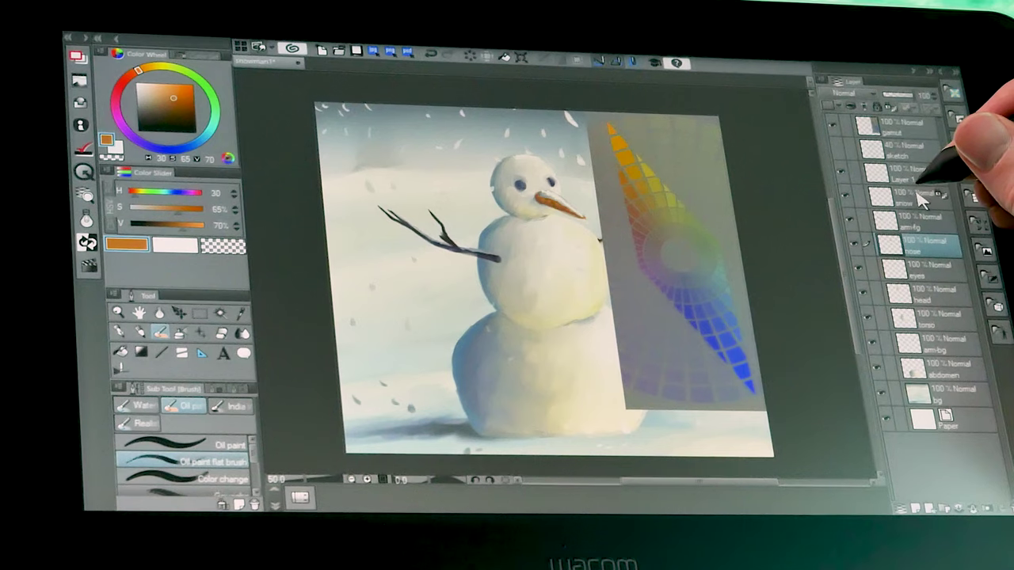
left_click(911, 147)
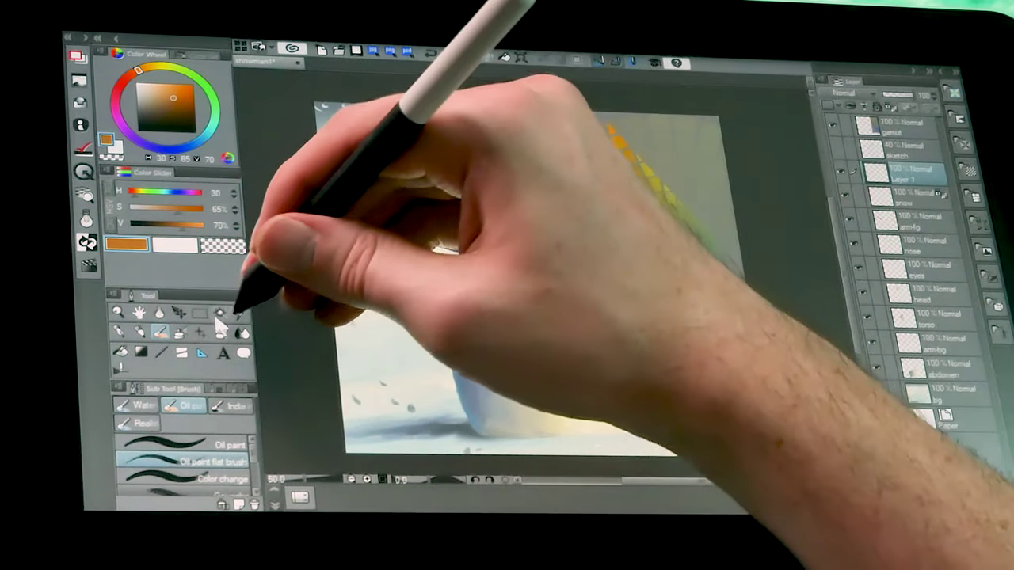
left_click(222, 333)
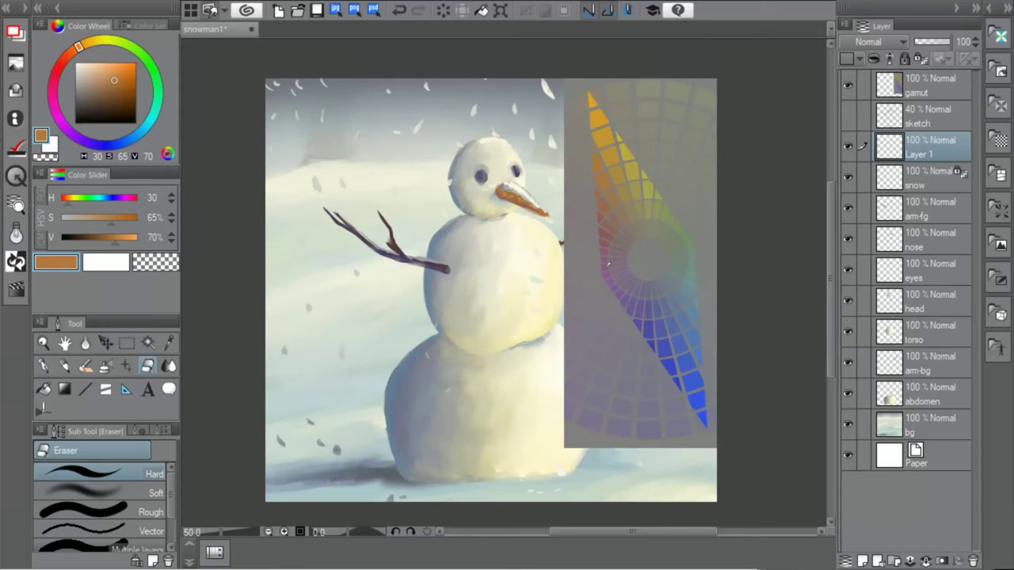
Hide the gamut wheel after sampling its muted purple, and tint the bg layer's sky with an enlarged Soft airbrush
left_click(607, 266, "alt")
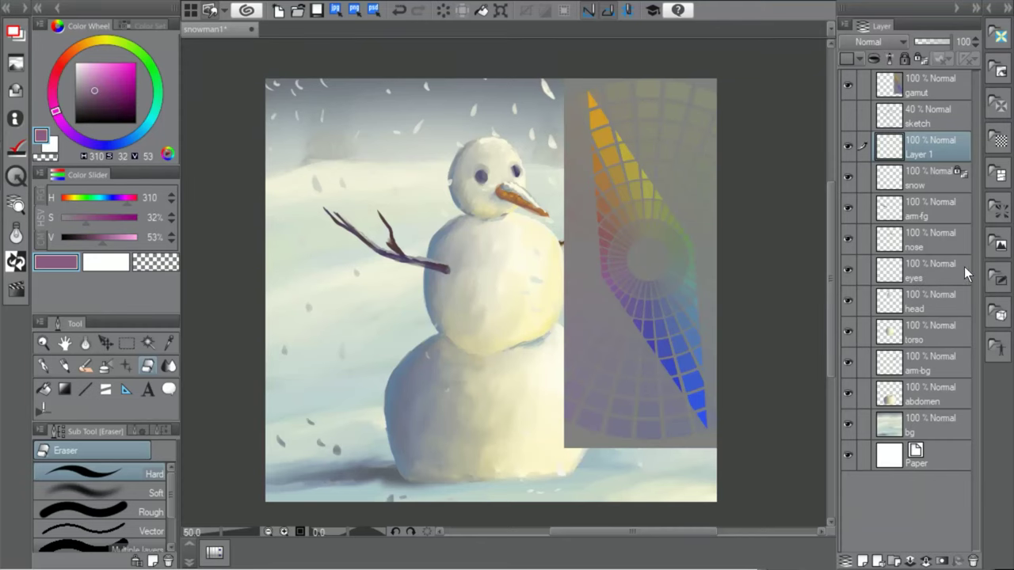
left_click(922, 423)
left_click(849, 84)
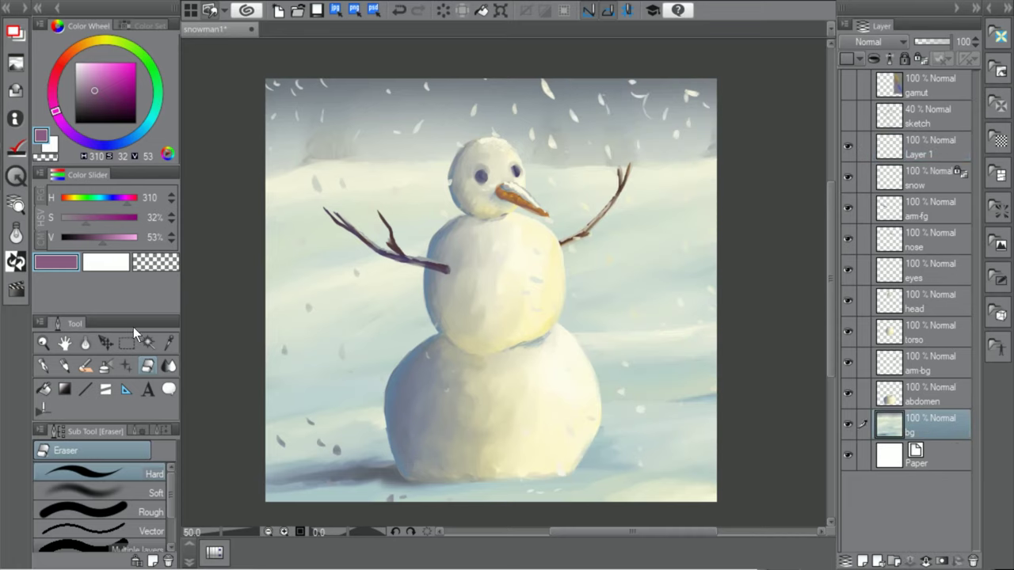
left_click(106, 366)
key("bracketright")
key("bracketright")
key("bracketright")
key("bracketright")
key("bracketright")
mouse_move(393, 113)
left_mouse_down()
mouse_move(745, 82)
mouse_move(255, 66)
left_mouse_up()
key("ctrl+z")
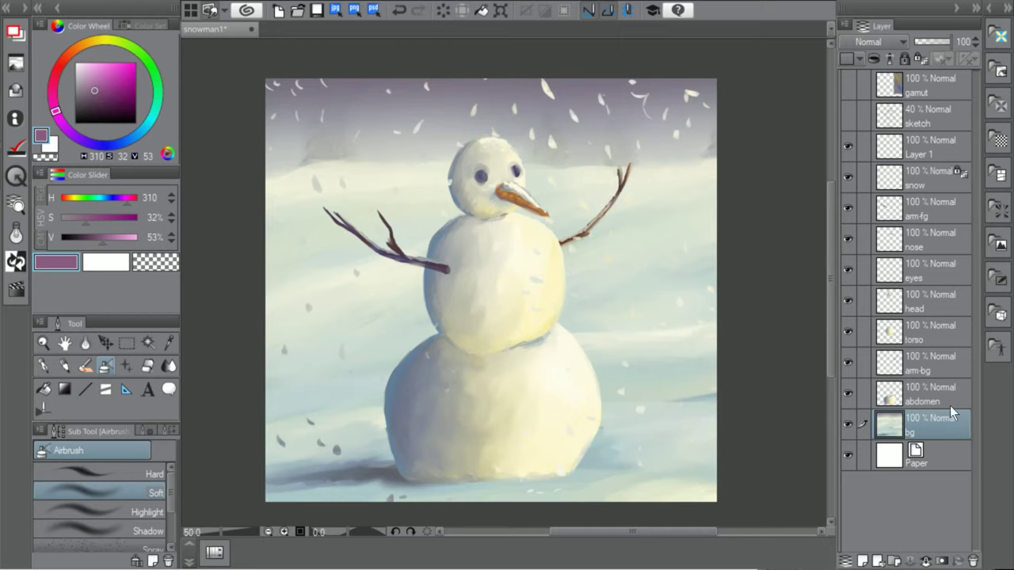
Airbrush the muted purple with a resized brush onto the ground beside the snowman's base and the shadows of torso, abdomen and head
mouse_move(634, 472)
left_mouse_down("ctrl+alt")
mouse_move(588, 420)
mouse_move(507, 373)
left_mouse_up("ctrl+alt")
left_click_drag(599, 444, 618, 463)
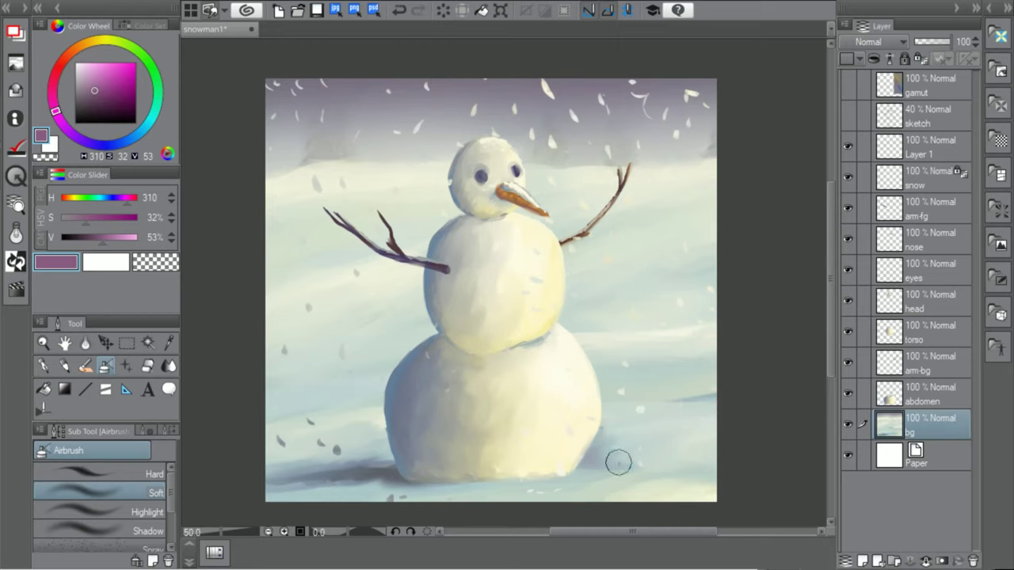
left_click(944, 327)
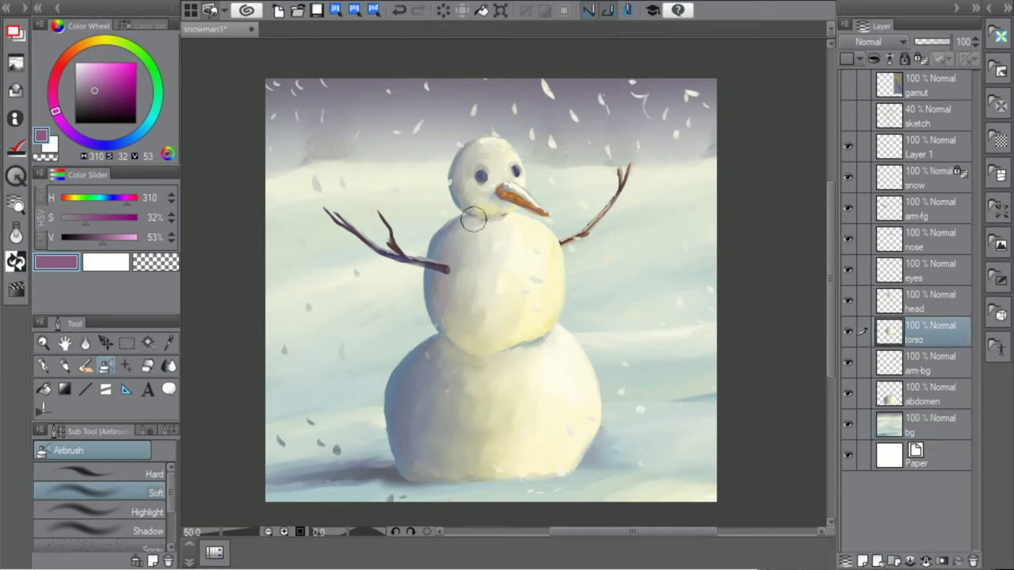
left_click(927, 394)
left_click(928, 301)
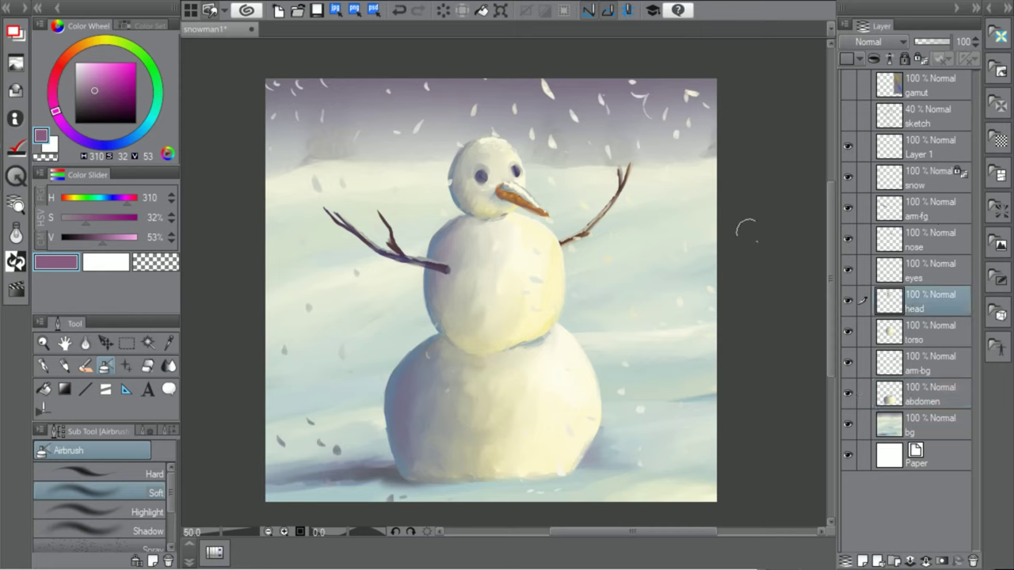
Paint cream snow texture across the bg layer's foreground with the Oil paint flat brush and blend it with Soothing watercolor
key("b")
left_click(879, 423)
mouse_move(563, 482)
left_mouse_down()
mouse_move(491, 489)
mouse_move(665, 484)
mouse_move(593, 486)
mouse_move(731, 449)
mouse_move(686, 430)
mouse_move(794, 418)
left_mouse_up()
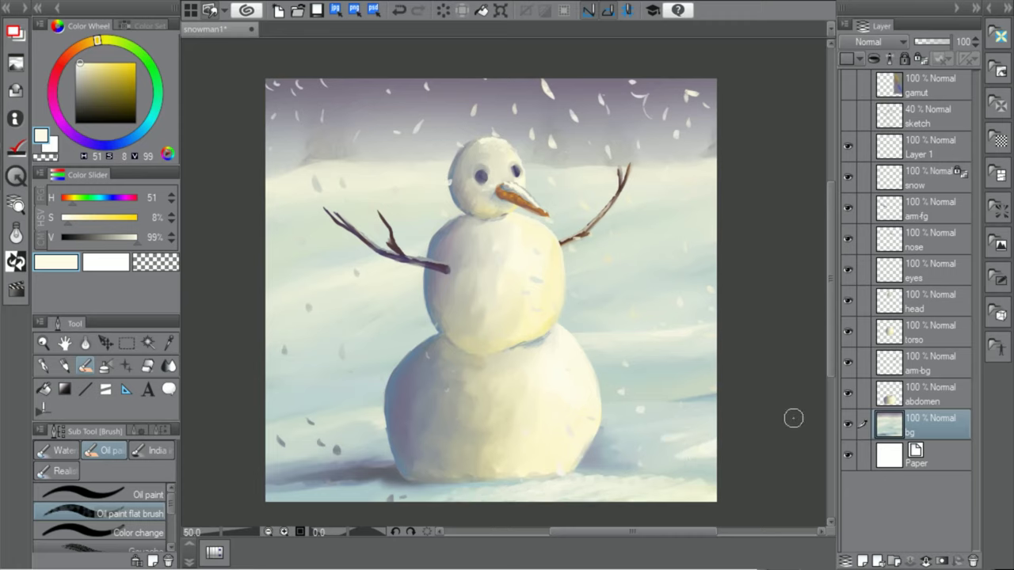
key("j")
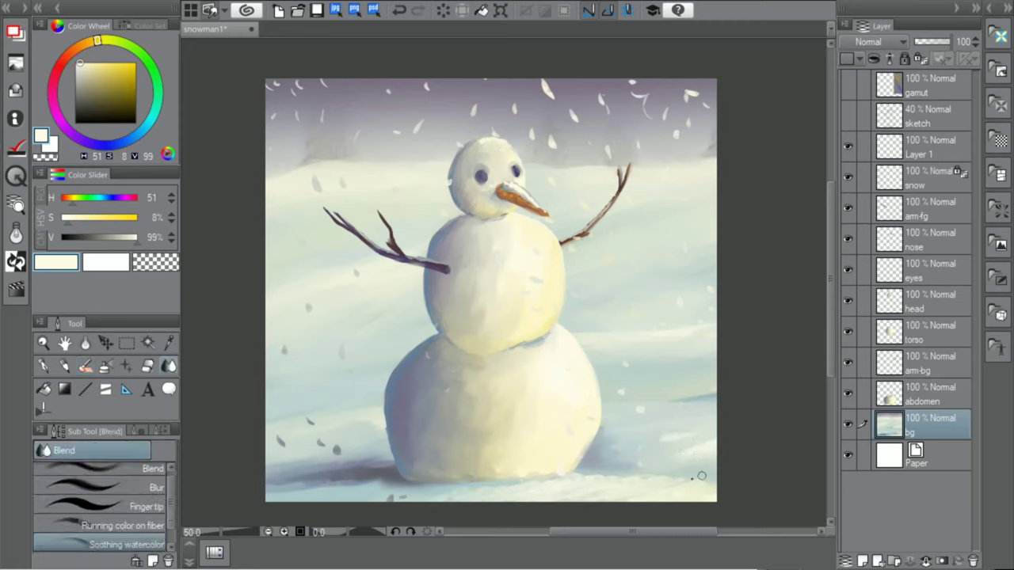
mouse_move(701, 476)
left_mouse_down()
mouse_move(530, 494)
mouse_move(690, 486)
mouse_move(784, 460)
left_mouse_up()
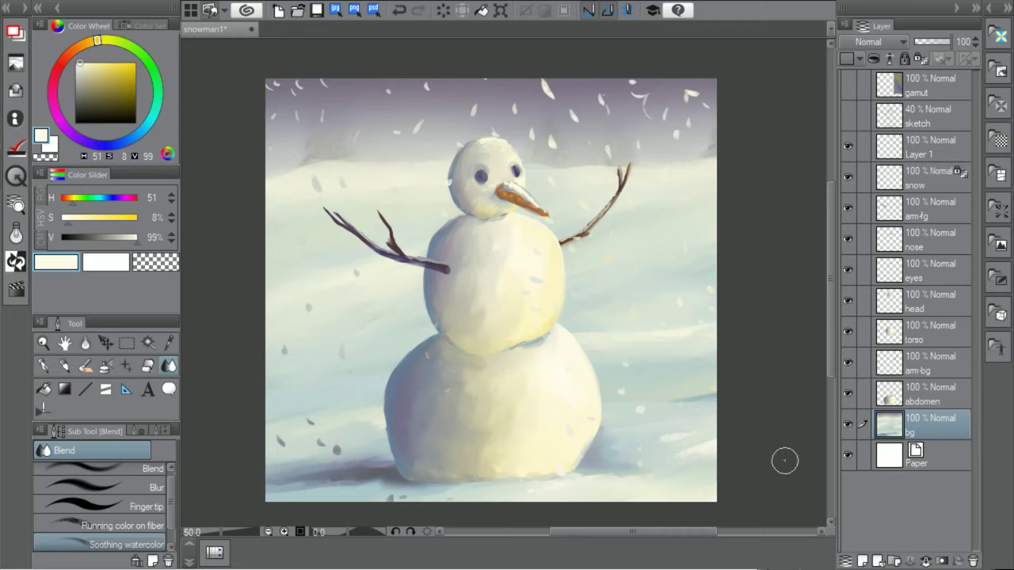
Rework the ground shadow at the snowman's base on the bg layer with a sampled dark blue-grey and soften it with Soothing watercolor
left_click_drag(386, 479, 312, 480)
key("ctrl+z")
left_click(90, 364)
left_click(383, 475, "alt")
mouse_move(383, 476)
left_mouse_down()
mouse_move(281, 480)
mouse_move(378, 466)
mouse_move(414, 477)
left_mouse_up()
key("ctrl+z")
left_click(171, 364)
mouse_move(296, 472)
left_mouse_down()
mouse_move(397, 455)
mouse_move(375, 455)
mouse_move(417, 468)
left_mouse_up()
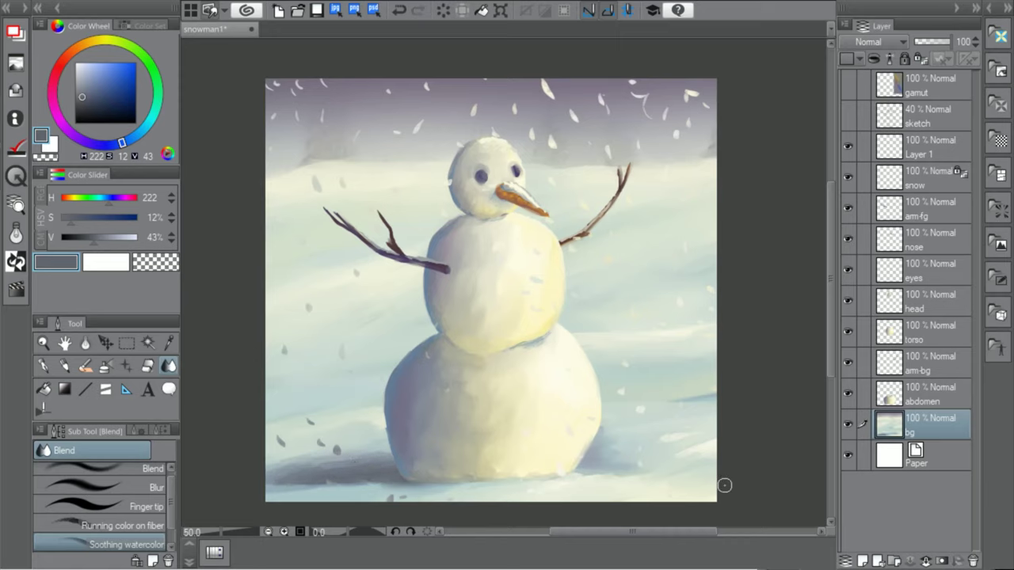
Touch up the abdomen with the Oil paint flat brush in sampled pale blue, and blend the seam where it meets the torso
left_click(86, 365)
left_click(313, 459, "alt")
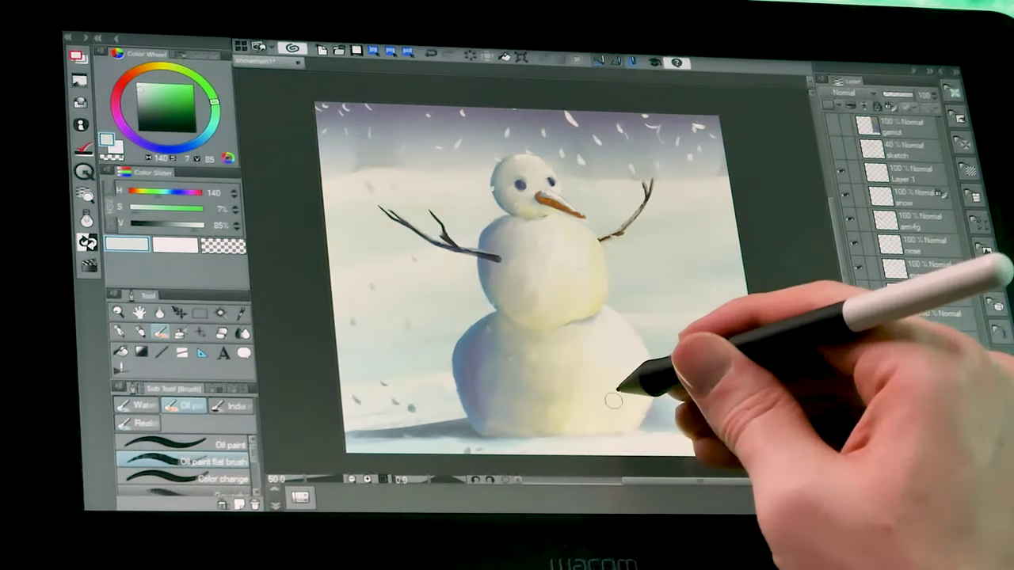
left_click(464, 372, "alt")
key("j")
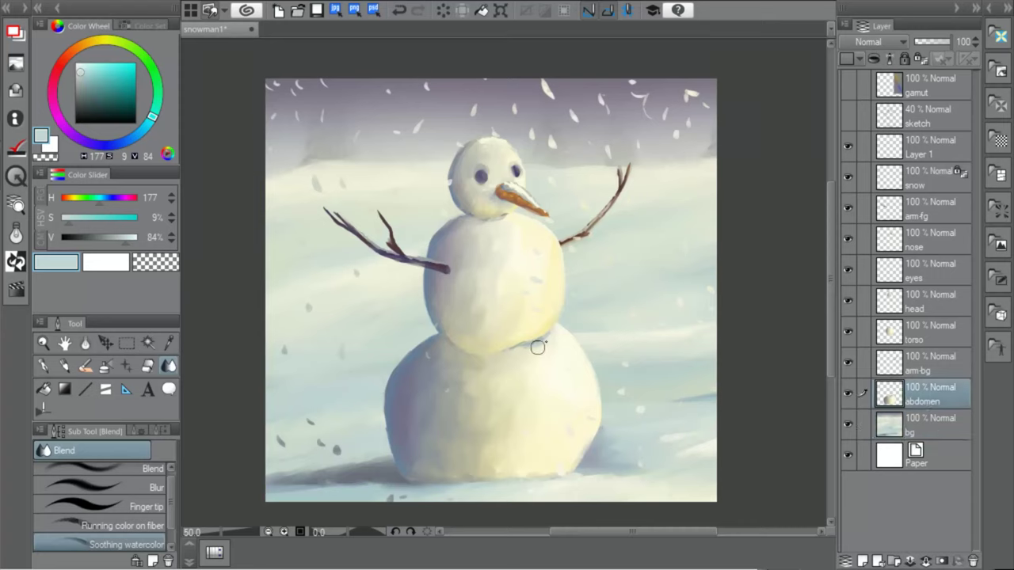
left_click(540, 344, "ctrl+shift")
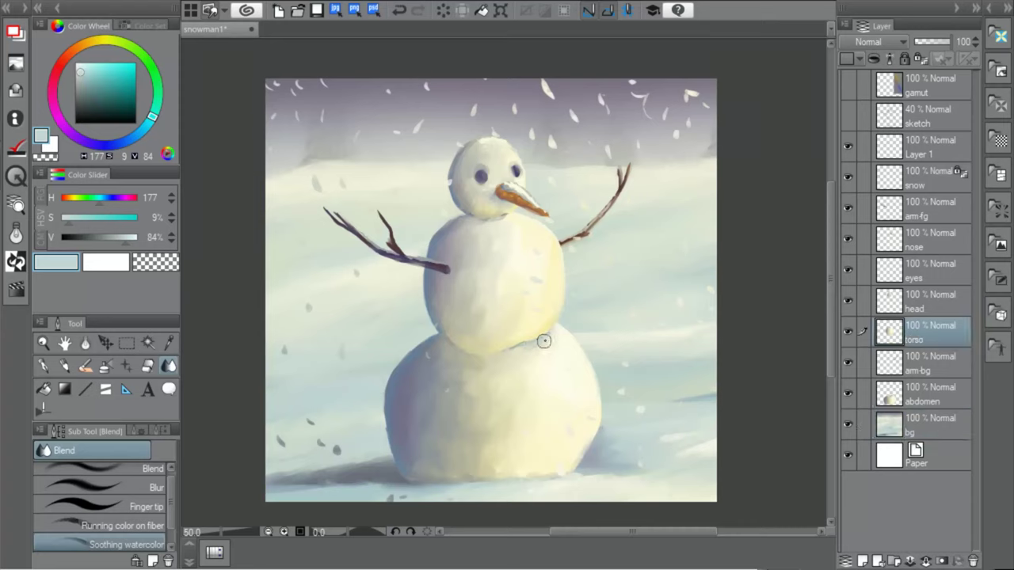
Erase the oversized, curved flakes across the sky on the snow layer with the Hard eraser, and save the file
left_click(675, 472, "ctrl+shift")
key("e")
left_click(492, 136)
left_click(477, 106)
left_click(514, 107)
mouse_move(635, 95)
left_mouse_down()
mouse_move(609, 107)
mouse_move(686, 93)
left_mouse_up()
left_click(667, 112)
left_click(300, 83)
left_click(277, 83)
left_click(298, 112)
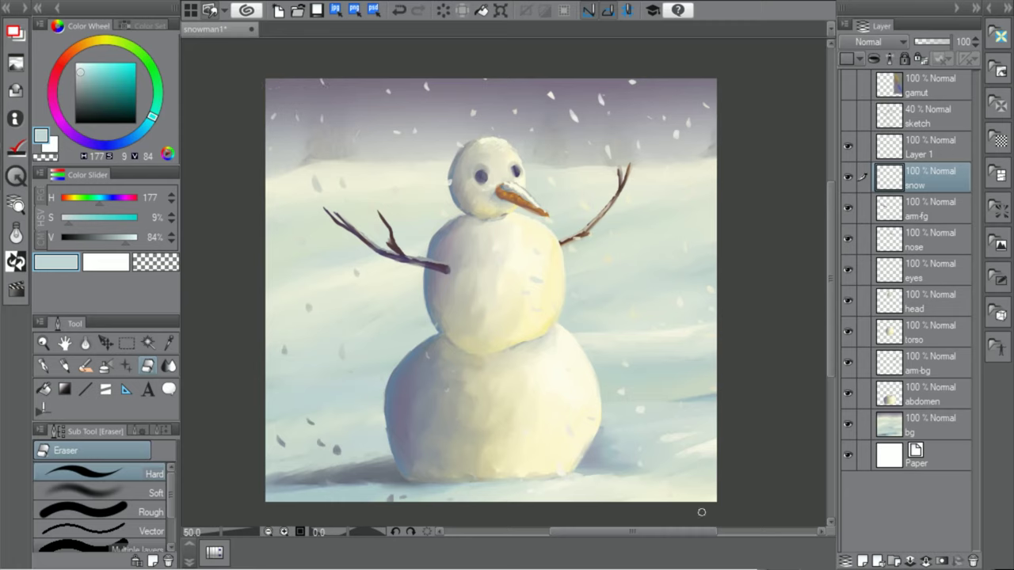
key("ctrl+s")
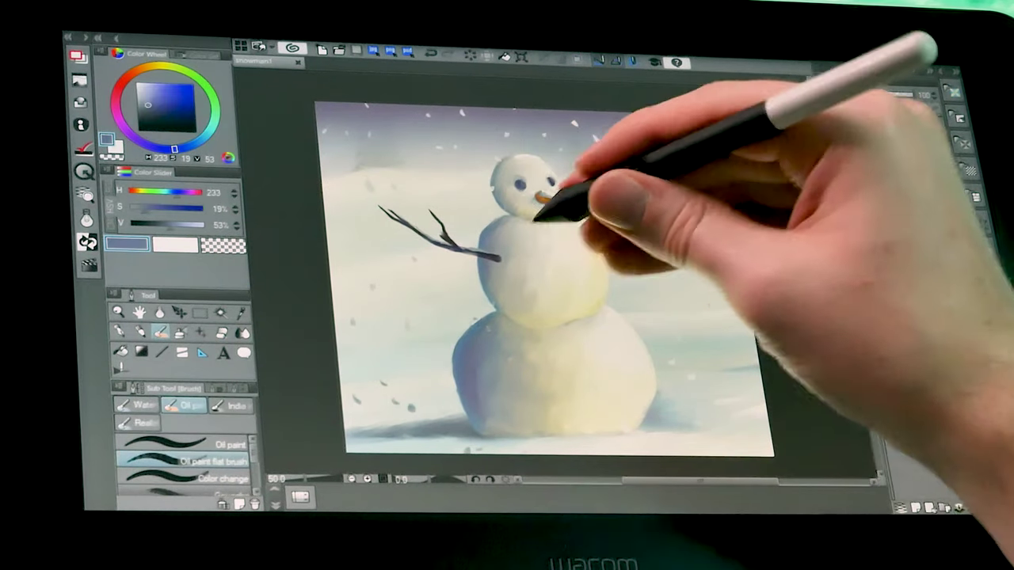
Paint a small pale grey accent on the torso layer where the stick arm enters the body, using the Oil paint flat brush
left_click_drag(491, 247, 498, 258)
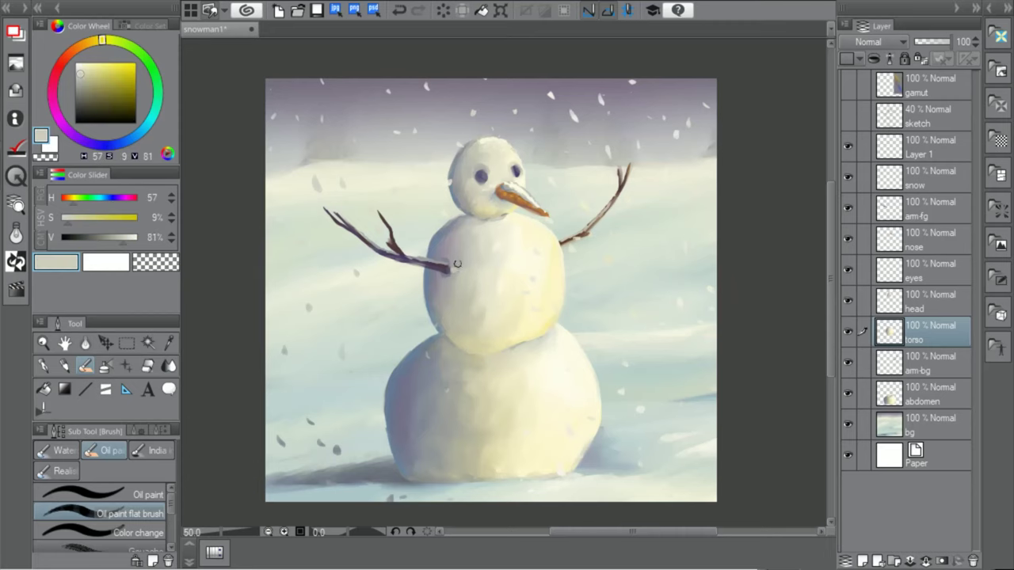
key("ctrl+z")
left_click_drag(452, 267, 460, 266)
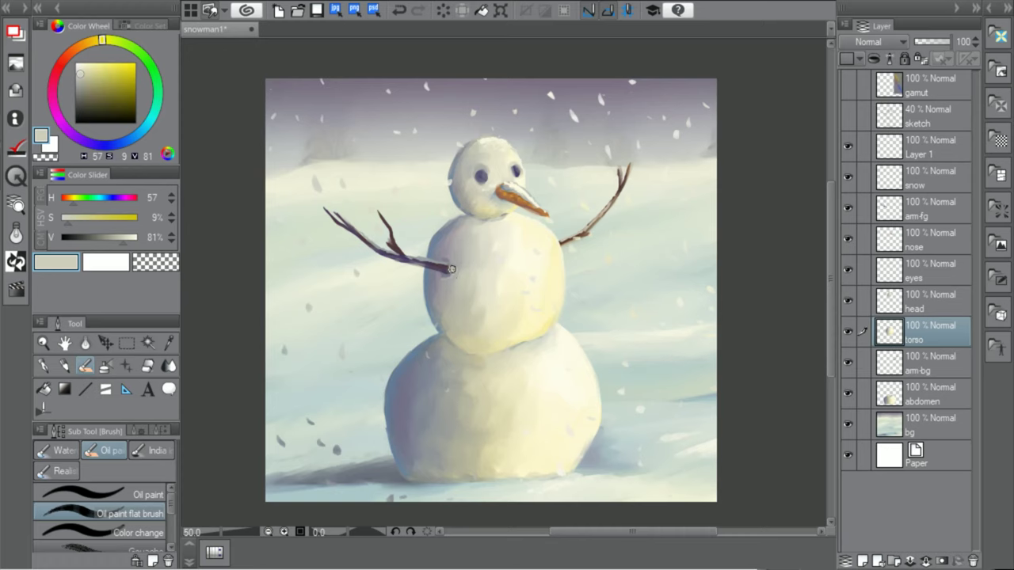